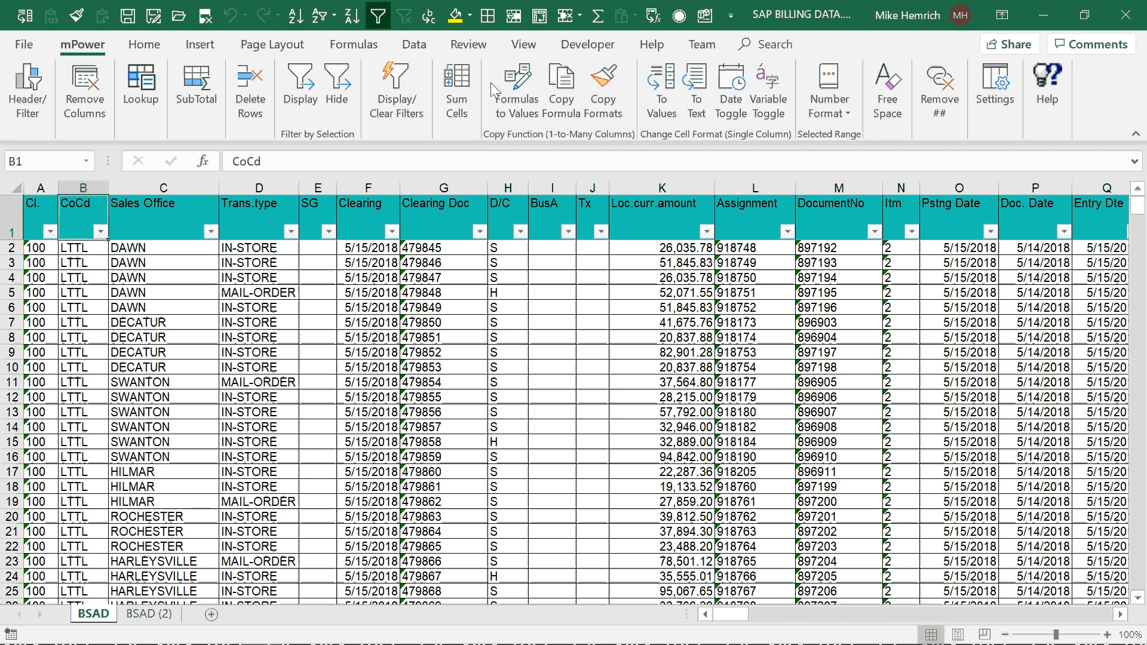
# Step: Read the mPower help topics on SubTotal, Delete Filtered Rows and Lookup, and close the help
pyautogui.click(1052, 80)
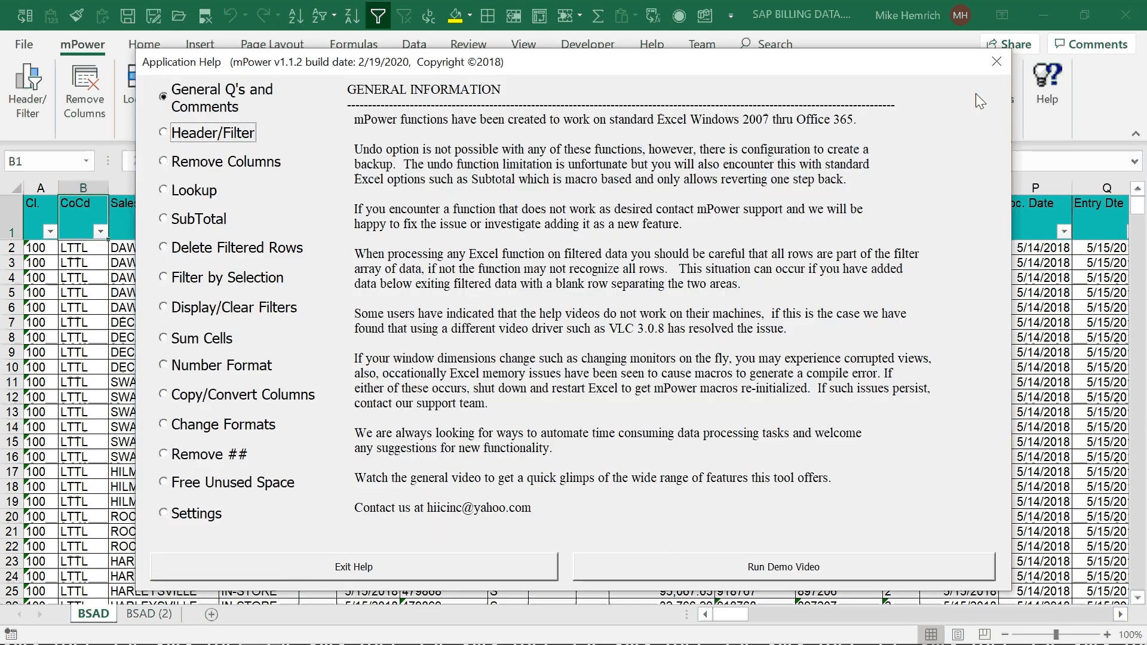
pyautogui.click(176, 222)
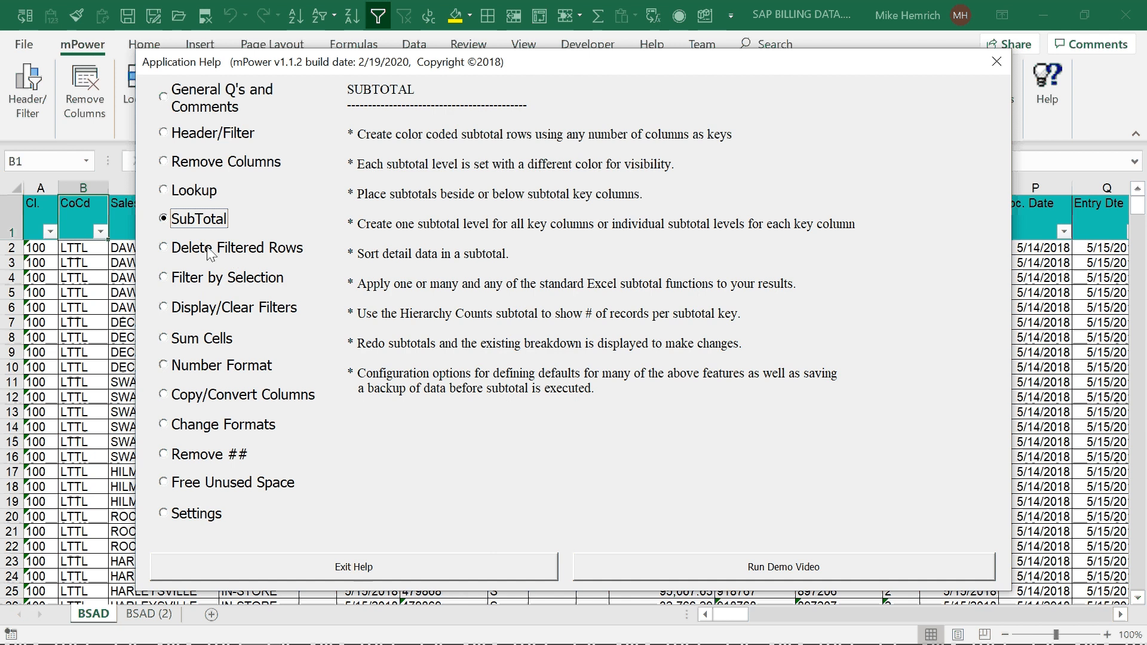
pyautogui.click(186, 251)
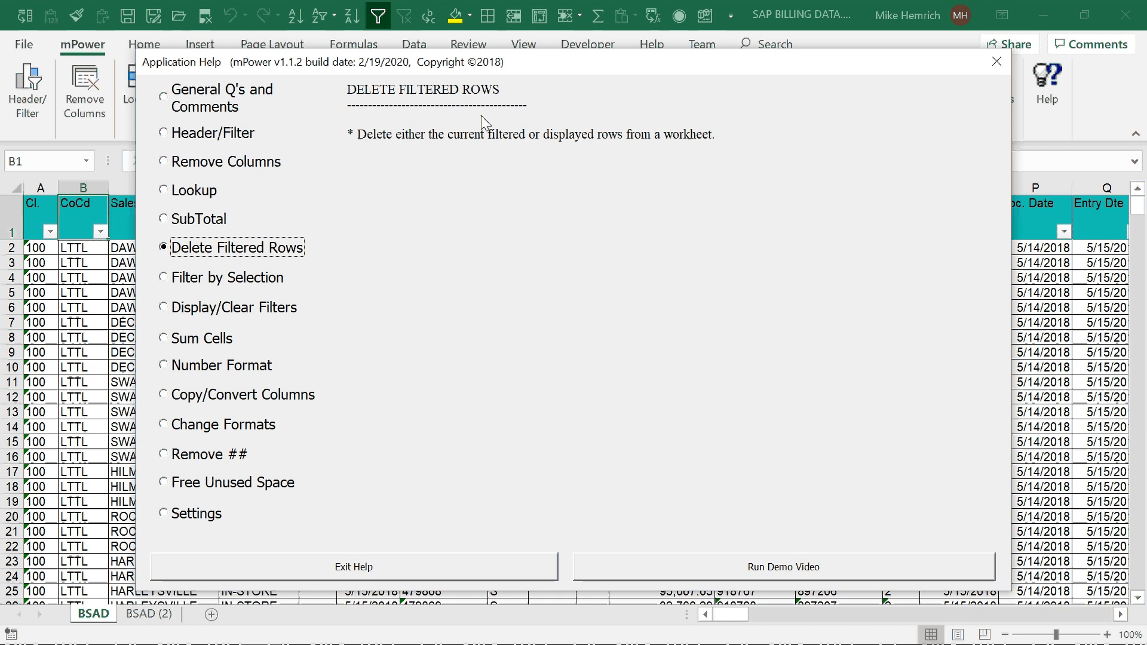
pyautogui.click(195, 190)
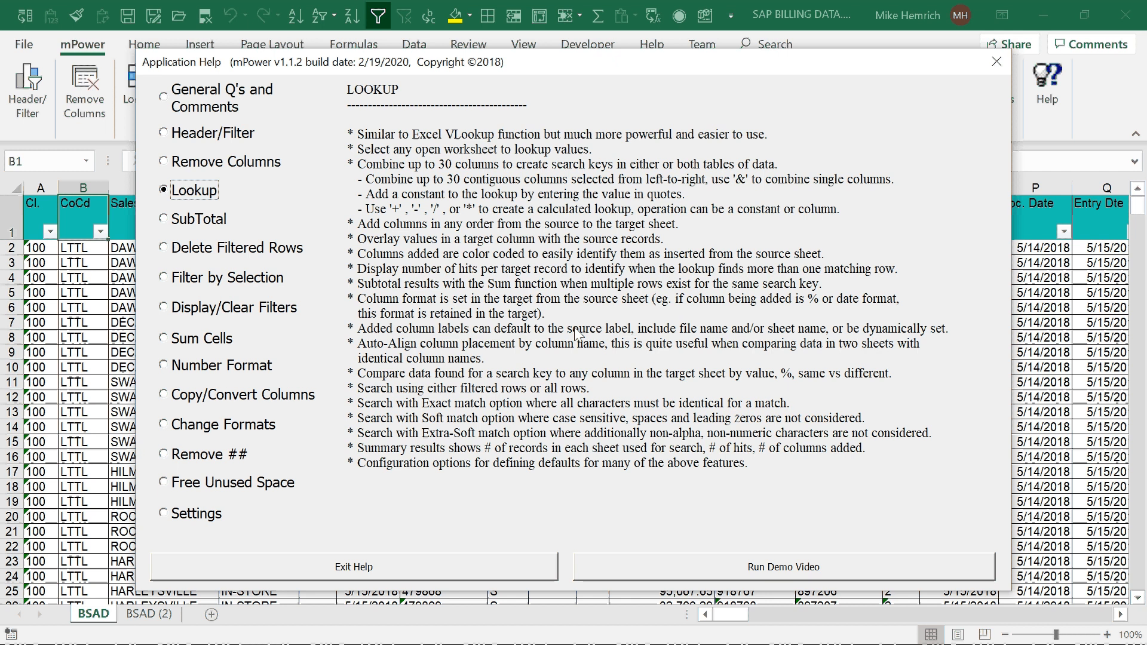
pyautogui.click(417, 572)
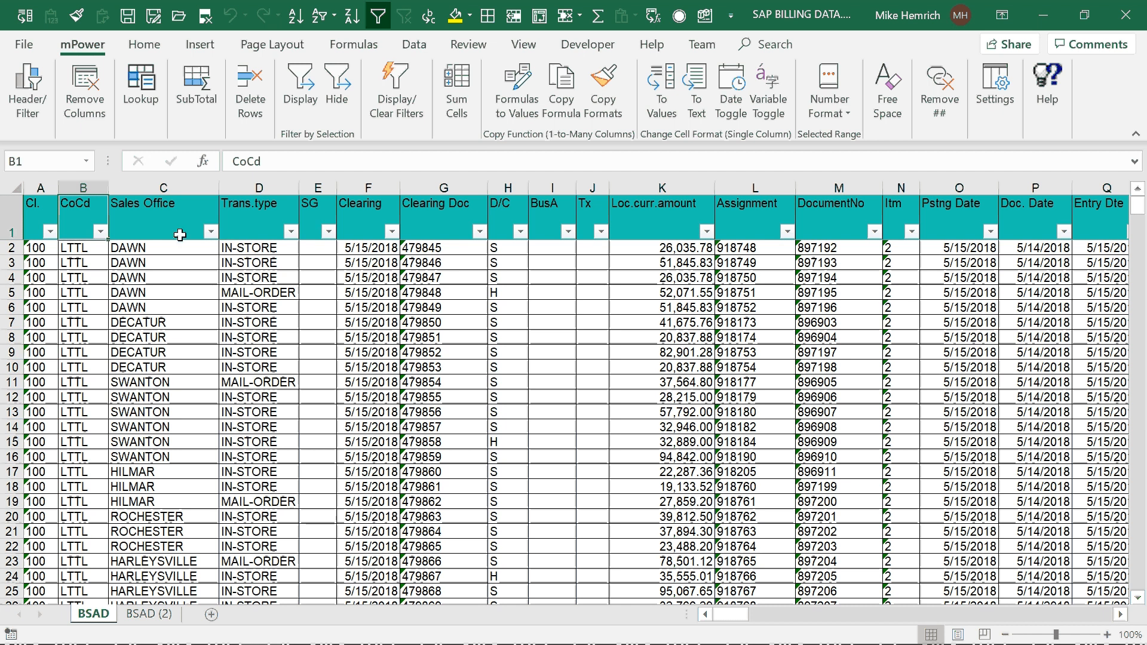
# Step: Look through the unformatted data on the BSAD (2) sheet and return to the BSAD sheet
pyautogui.click(149, 614)
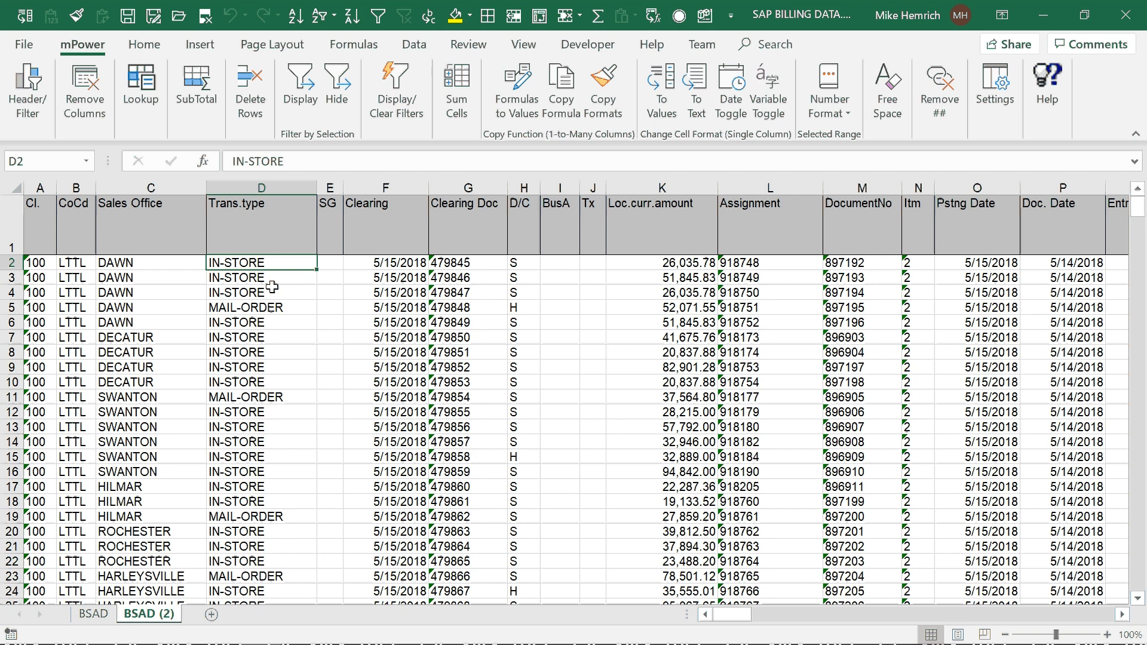
pyautogui.click(1140, 402)
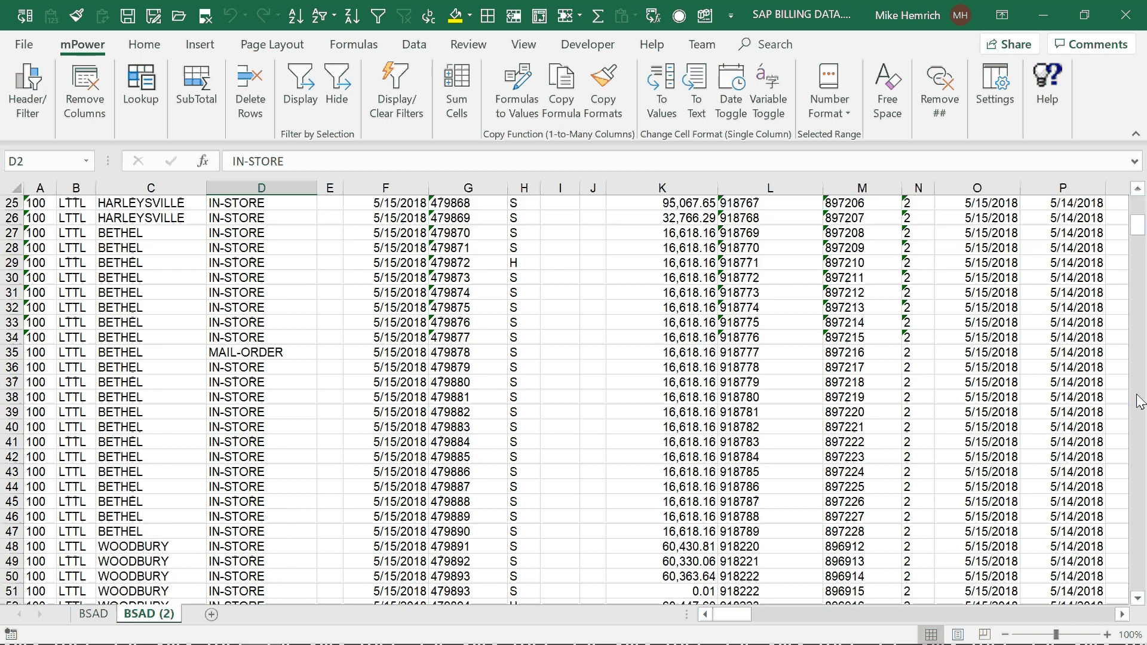
pyautogui.moveTo(1140, 402); pyautogui.dragTo(1140, 343)
pyautogui.moveTo(1139, 289); pyautogui.dragTo(1138, 203)
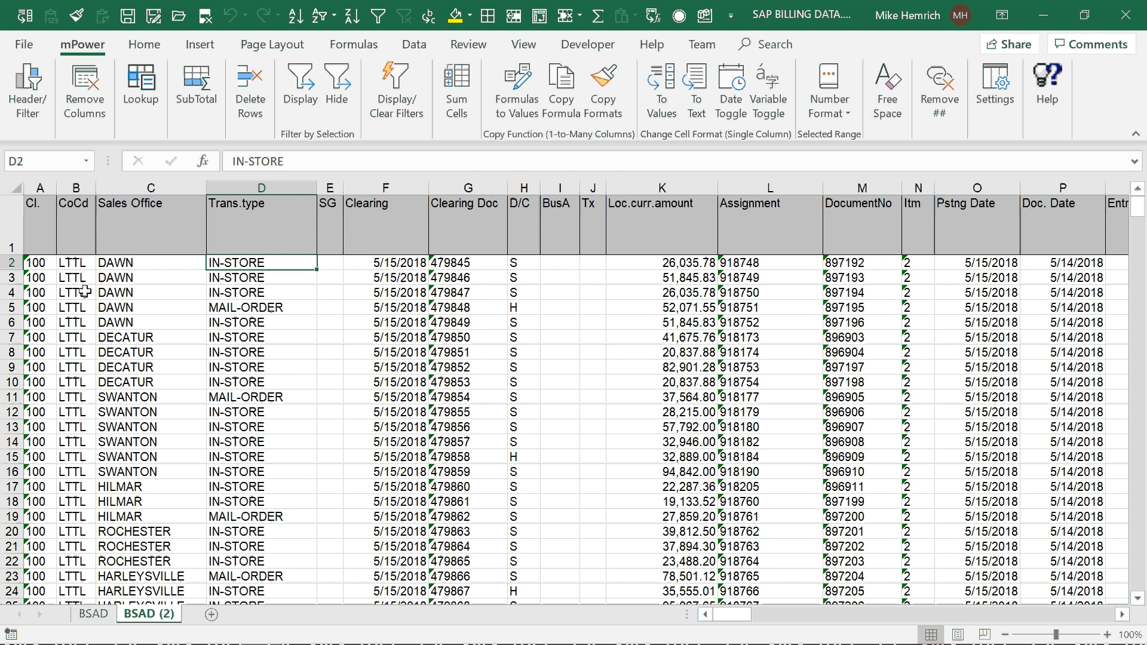
pyautogui.click(94, 617)
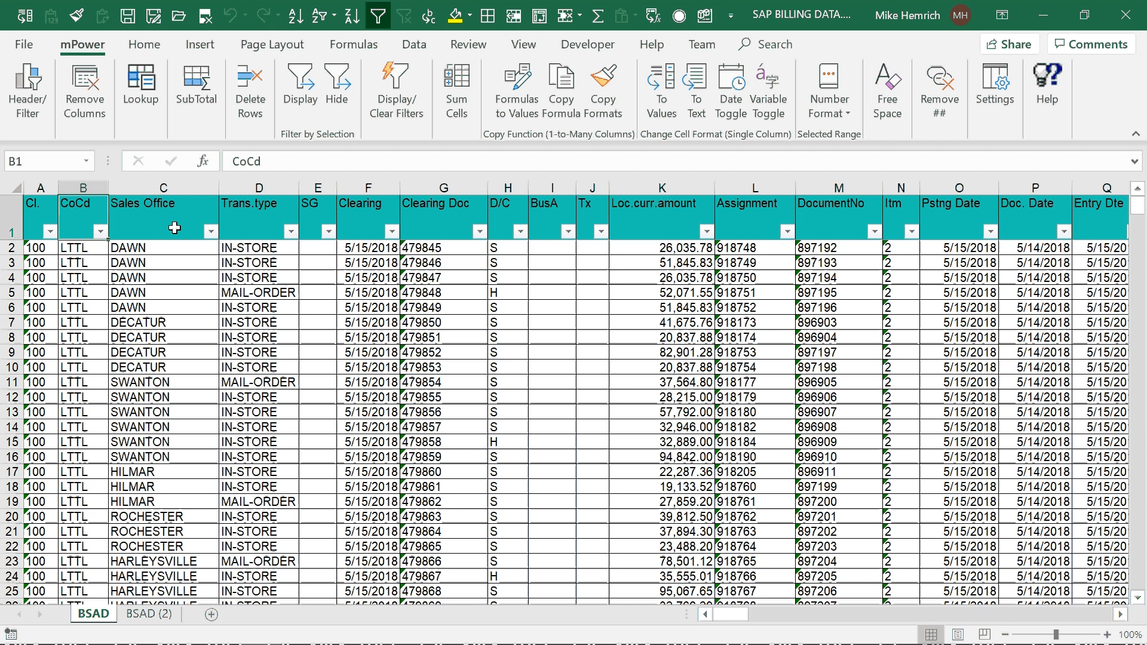
# Step: Save the Header/Filter settings as 10% larger with justification C, and apply Header/Filter to the BSAD sheet
pyautogui.click(995, 90)
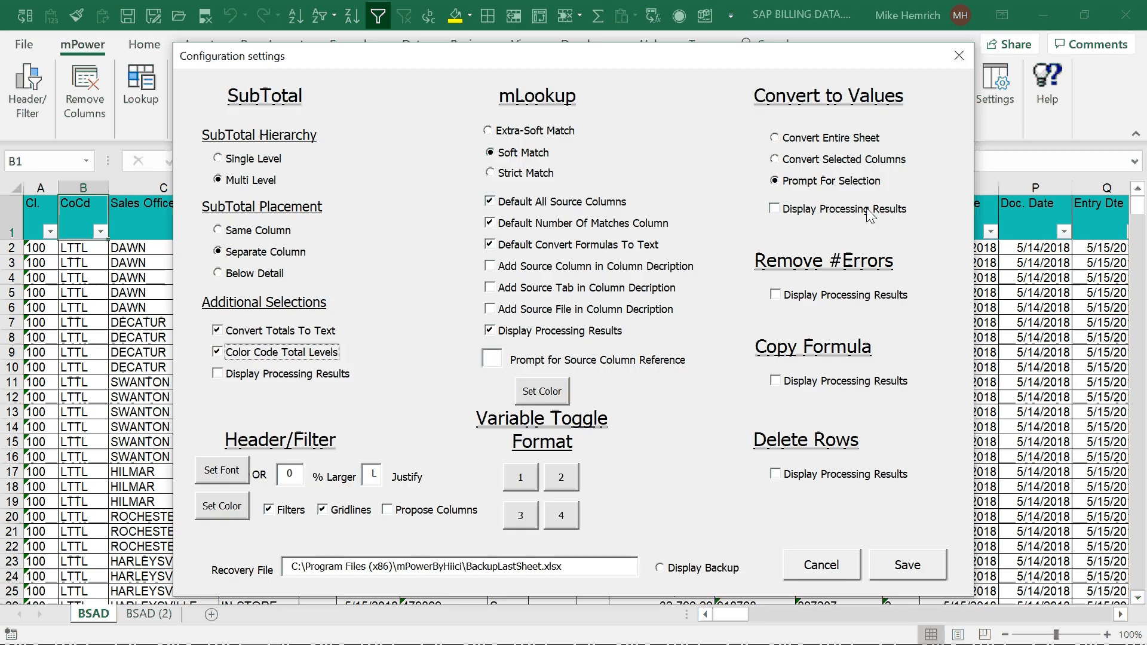
pyautogui.click(372, 474)
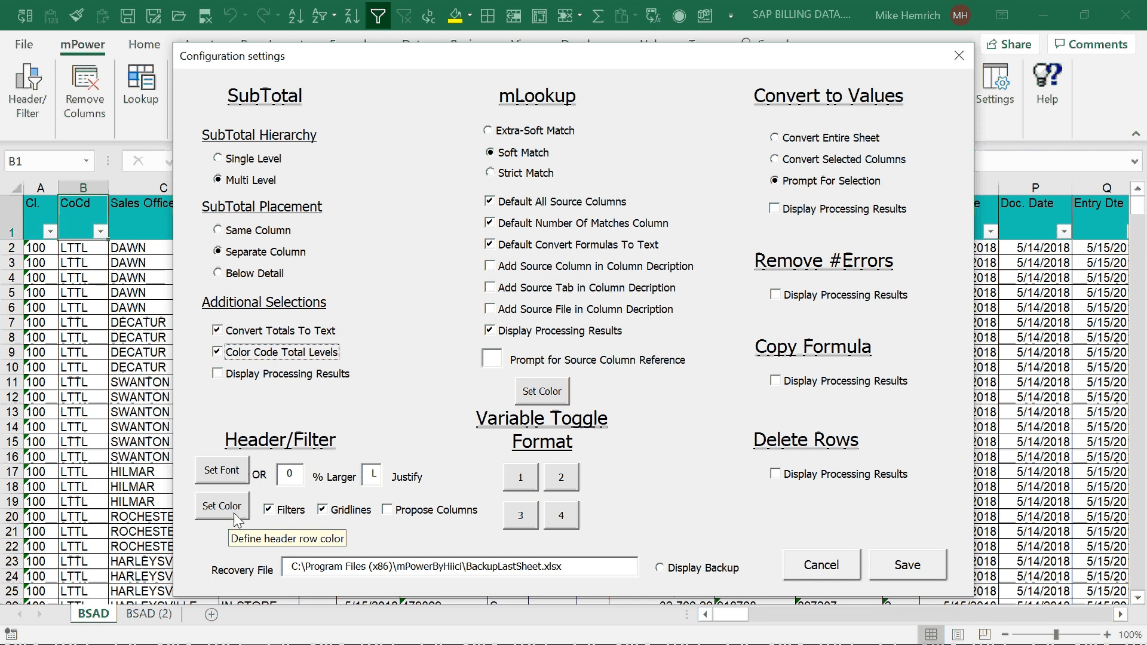
pyautogui.click(291, 474)
pyautogui.write('1')
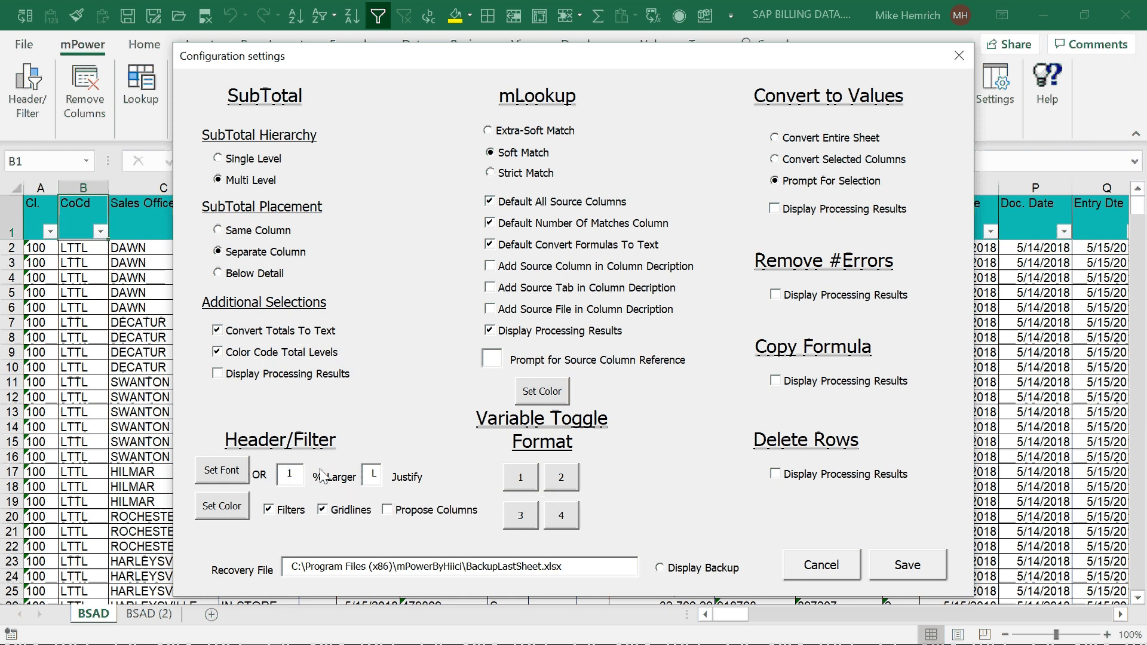
pyautogui.write('0')
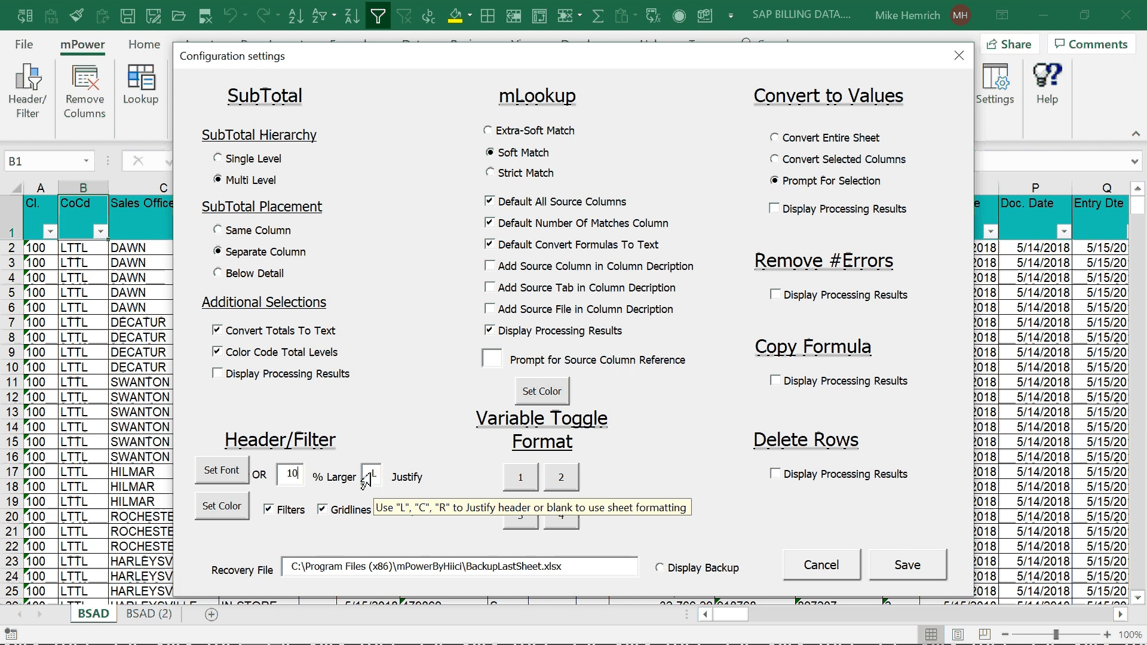
pyautogui.press('Tab')
pyautogui.write('C')
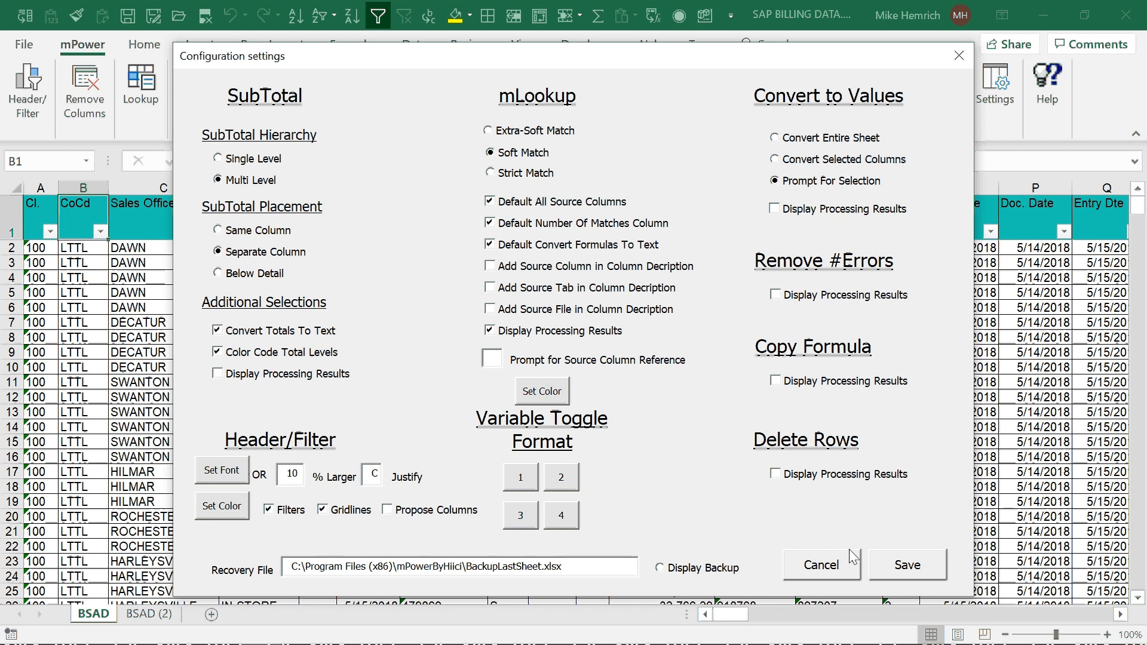
pyautogui.click(907, 570)
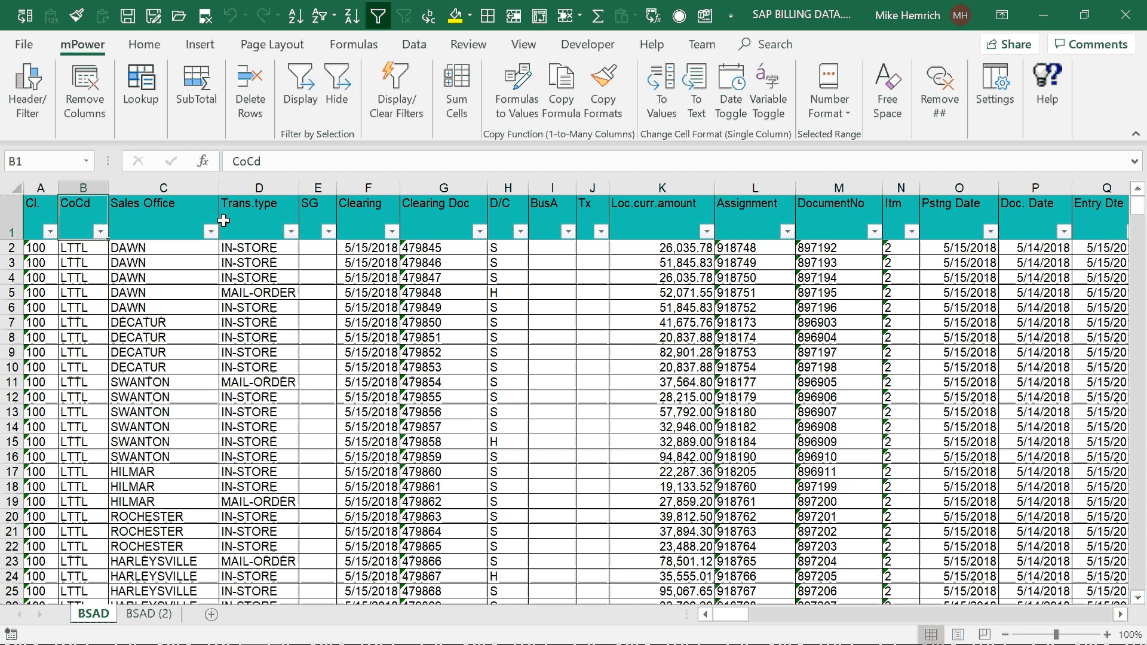
pyautogui.click(15, 94)
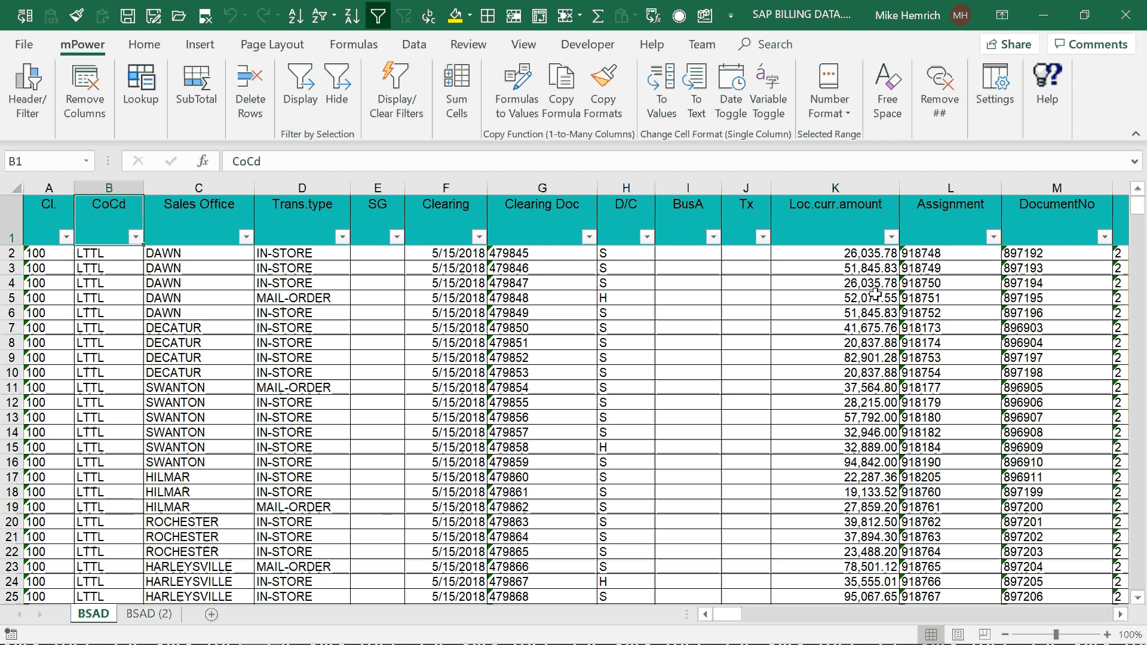
# Step: Set the Header/Filter settings to 0% larger with justification L and save them
pyautogui.click(994, 90)
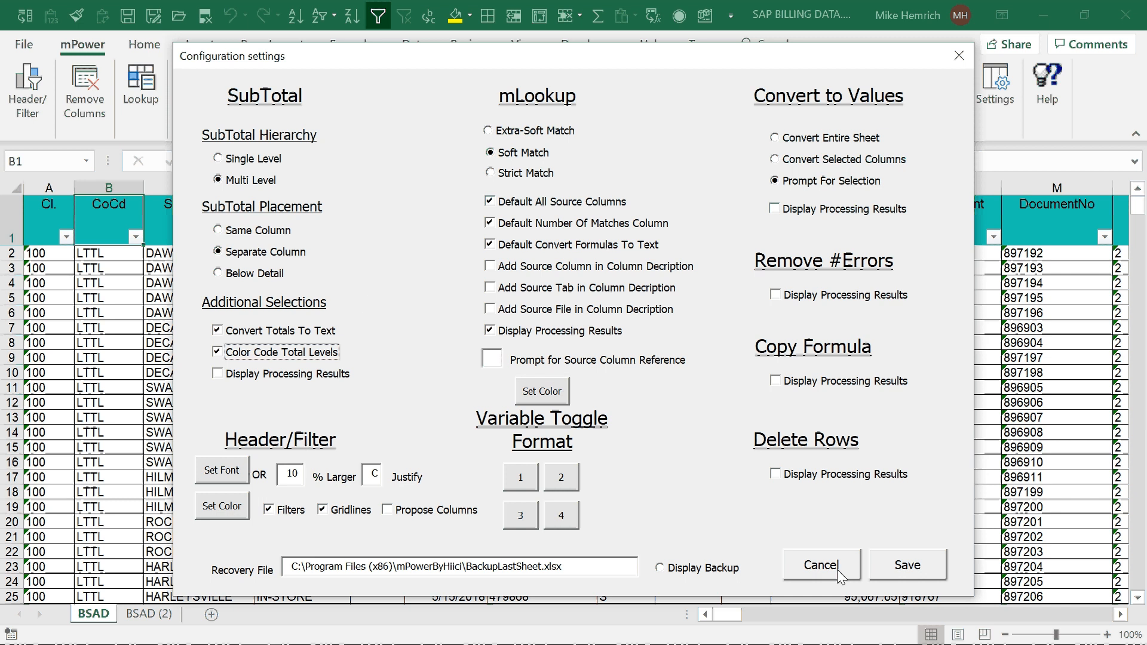
pyautogui.doubleClick(297, 472)
pyautogui.write('0')
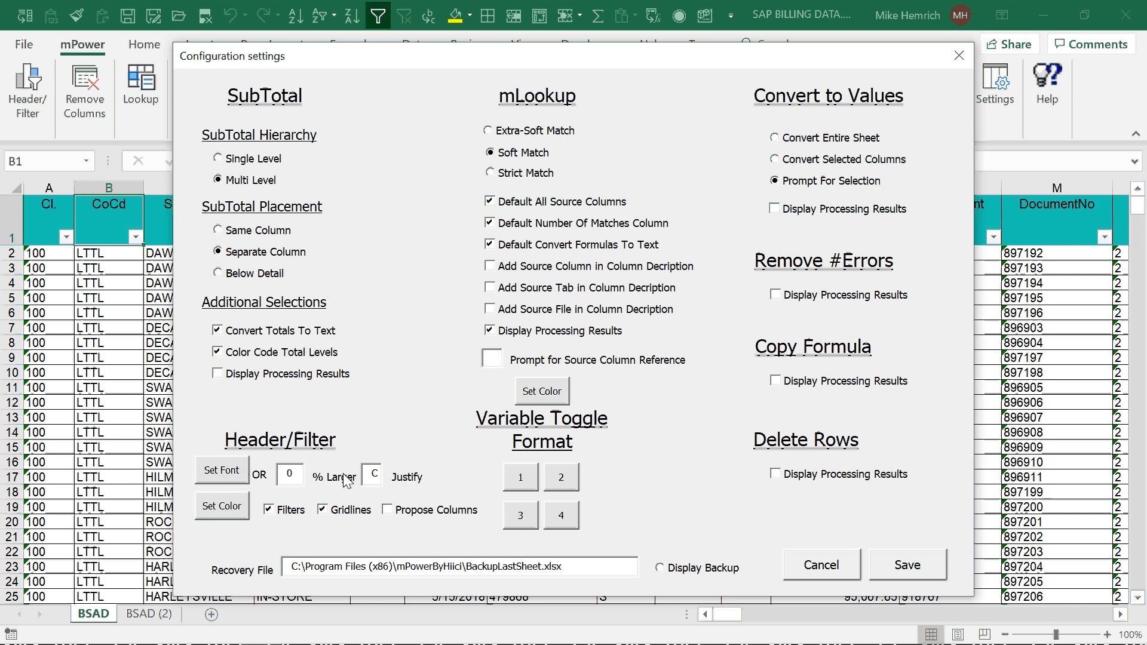
pyautogui.press('Tab')
pyautogui.write('L')
pyautogui.click(923, 566)
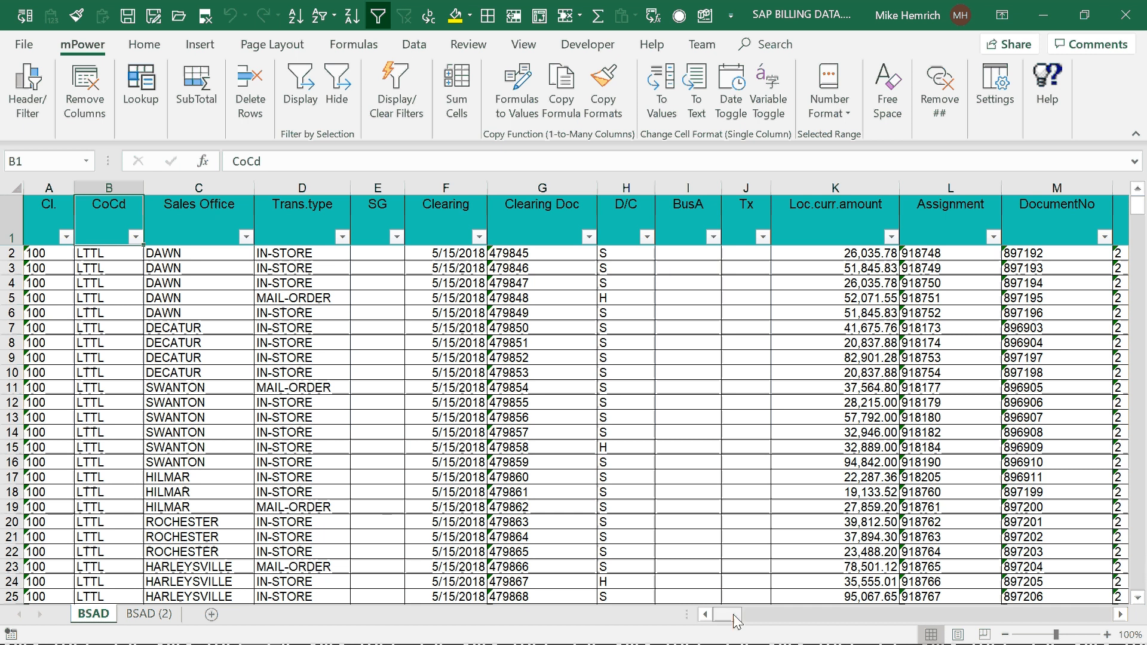
# Step: Start Remove Columns on the BSAD sheet and order the column list by value
pyautogui.moveTo(734, 615); pyautogui.dragTo(299, 603)
pyautogui.click(85, 84)
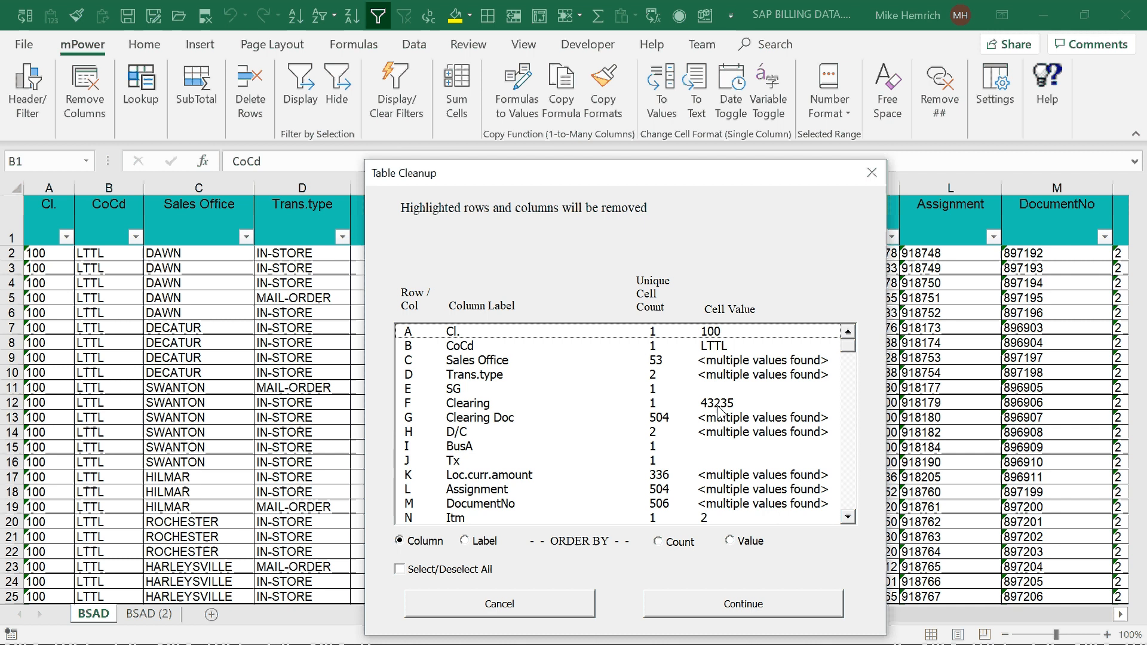
pyautogui.moveTo(847, 468); pyautogui.dragTo(848, 342)
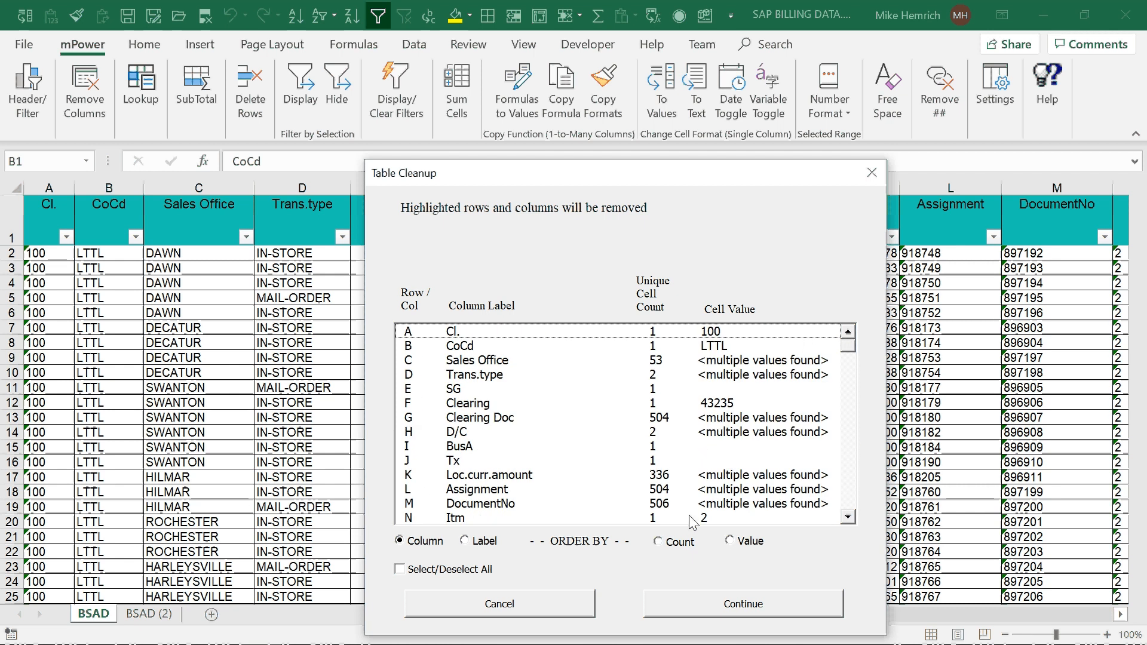
pyautogui.click(670, 542)
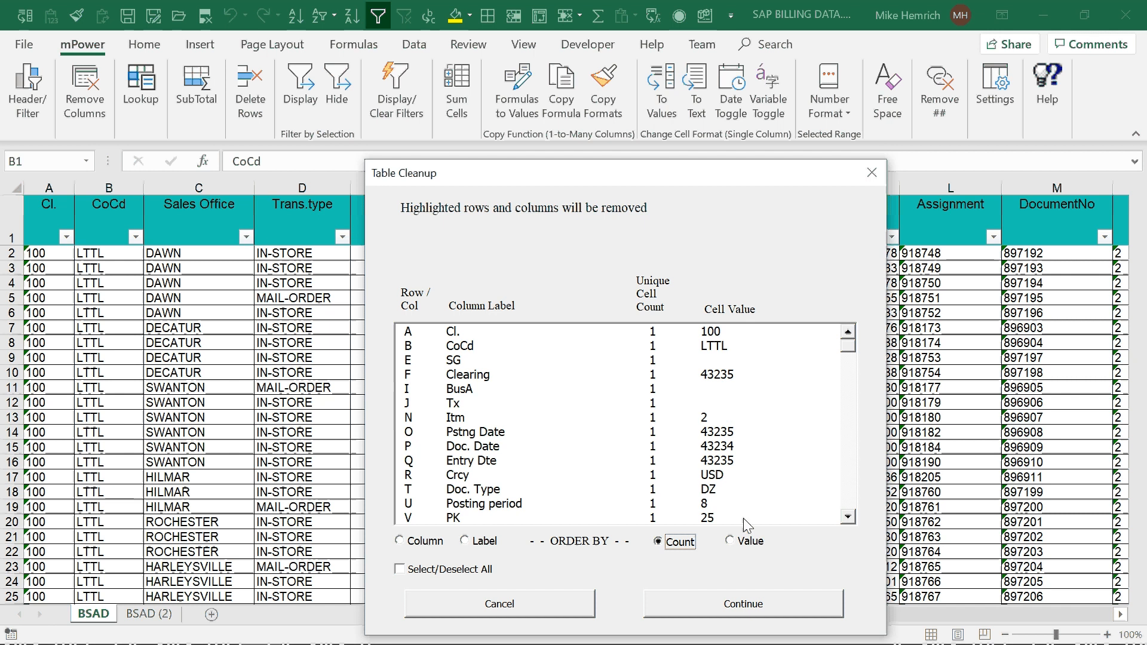
pyautogui.click(730, 541)
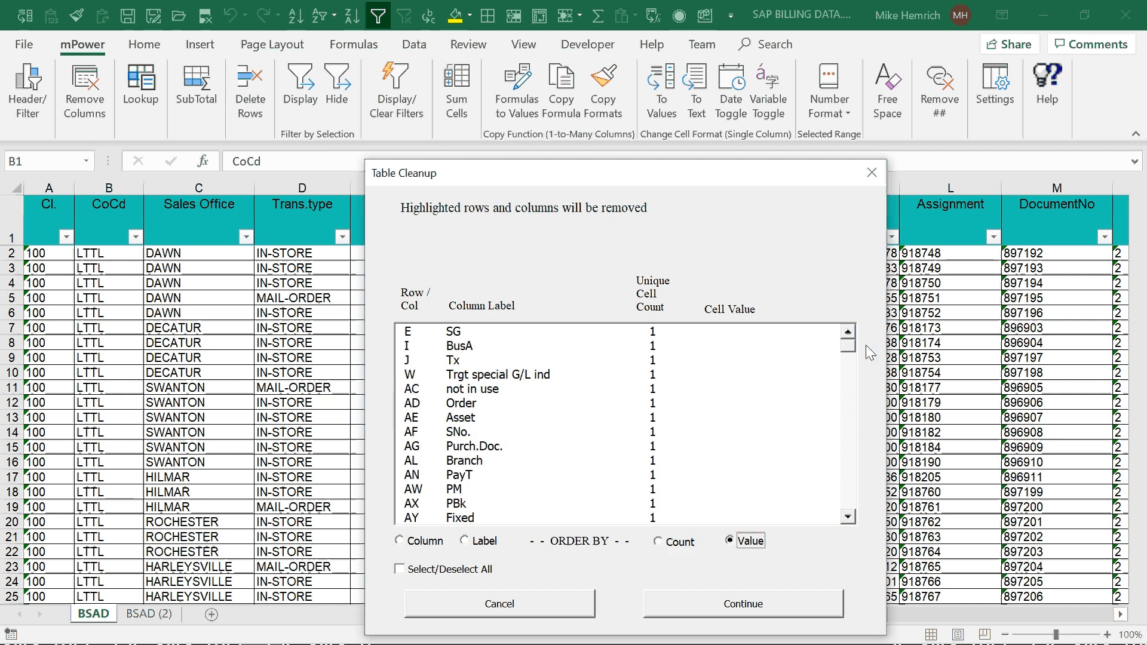
# Step: Mark the continuous range of columns from SG through PK in the value-ordered list for removal
pyautogui.click(693, 335)
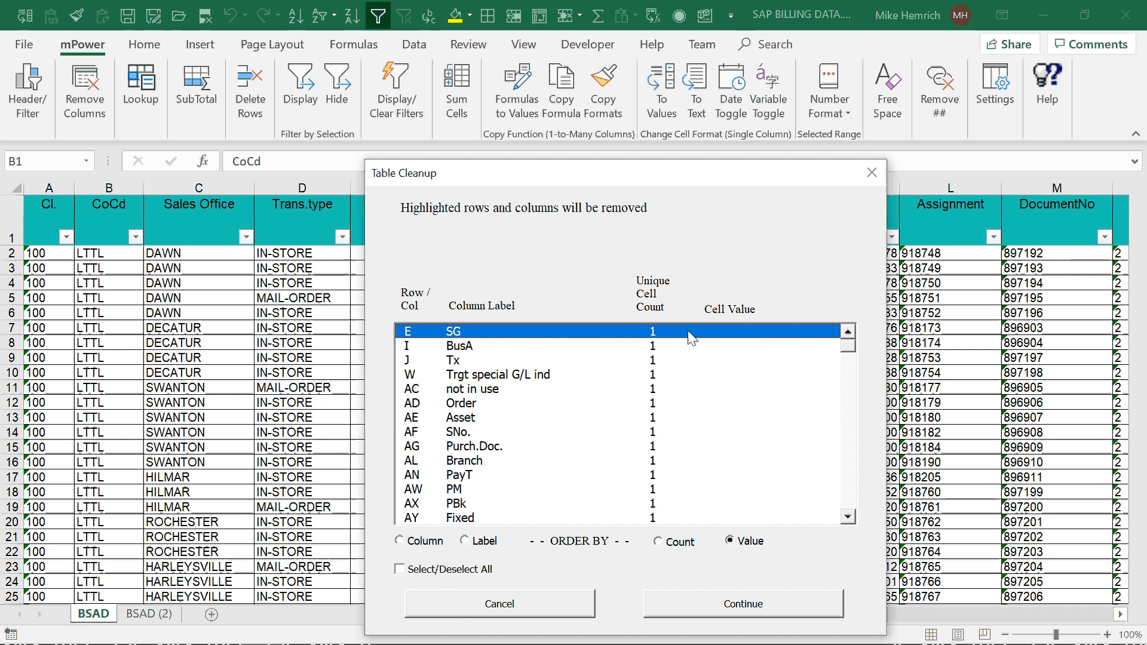
pyautogui.hotkey('shift', 'pagedown')
pyautogui.hotkey('shift', 'pagedown')
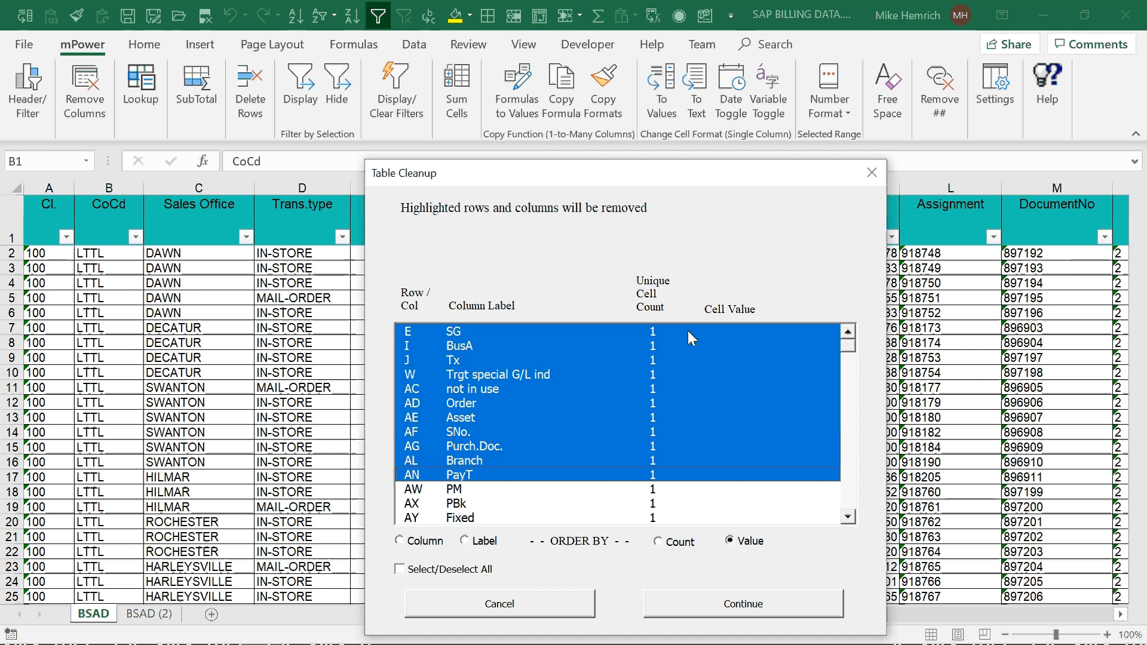
pyautogui.hotkey('shift', 'pagedown')
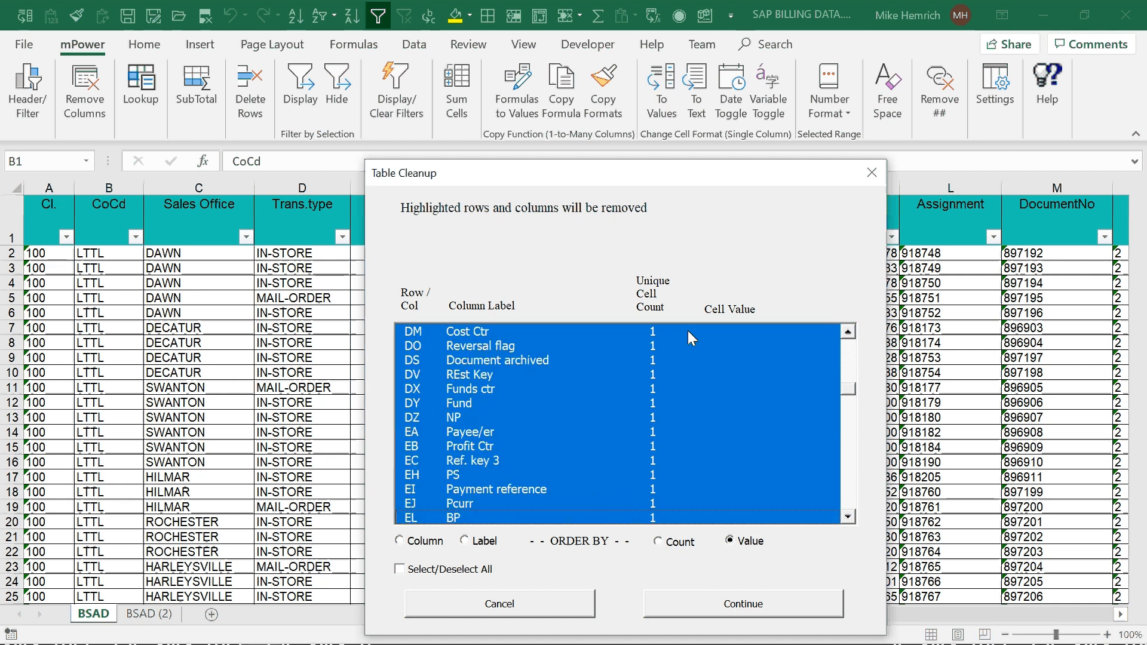
pyautogui.hotkey('shift', 'pagedown')
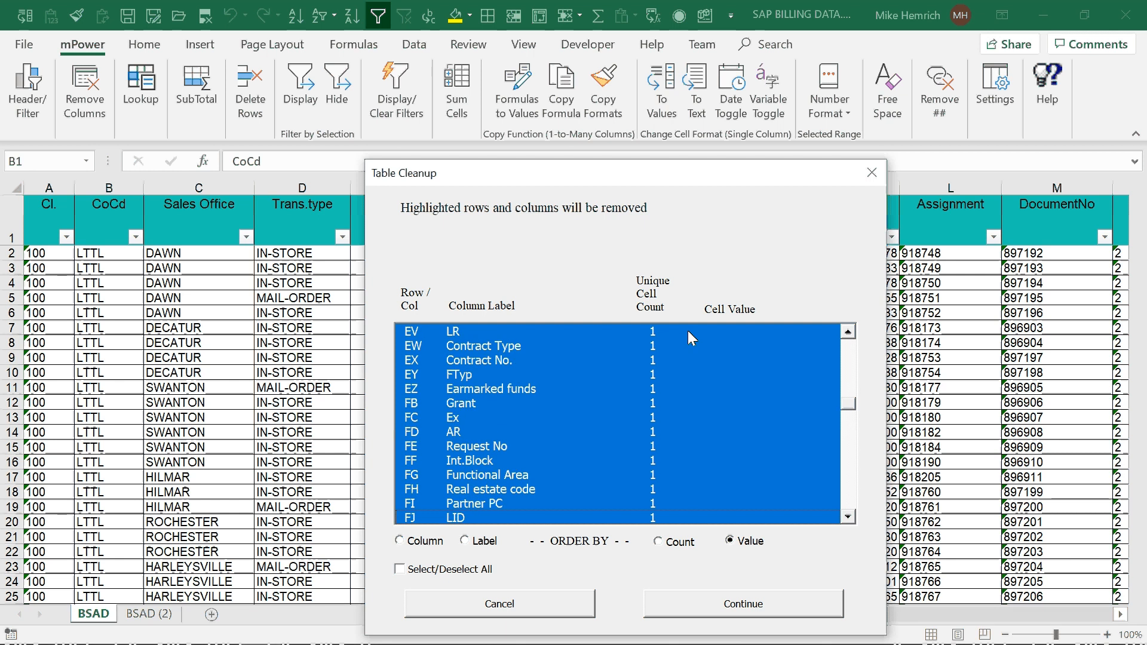
pyautogui.hotkey('shift', 'pagedown')
pyautogui.hotkey('shift', 'pagedown')
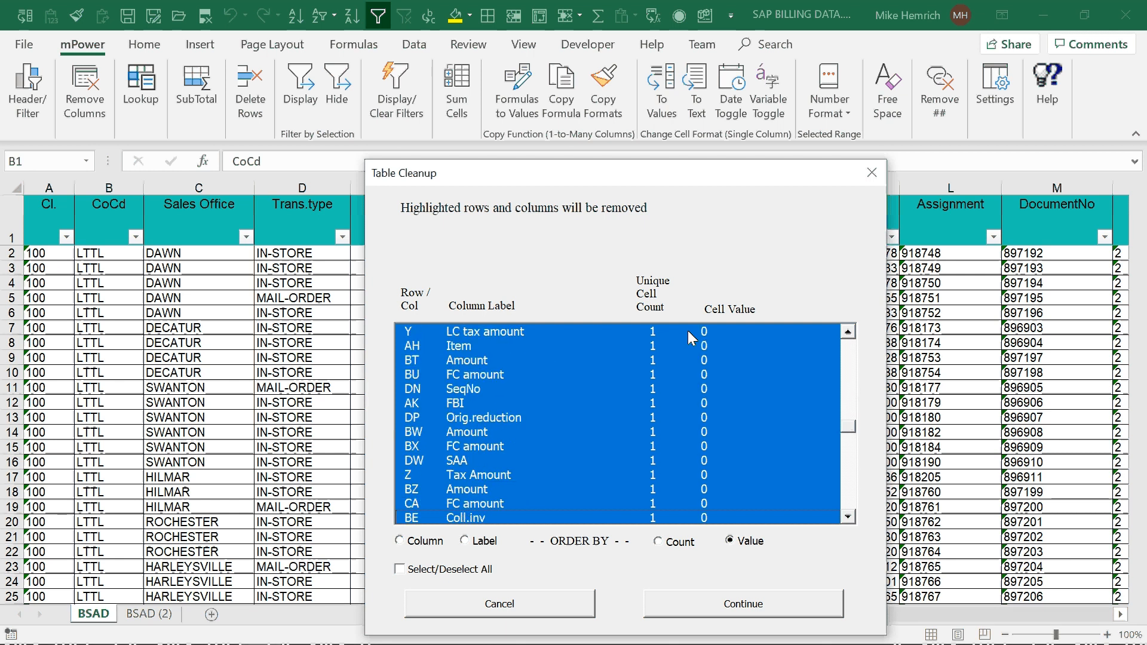
pyautogui.hotkey('shift', 'pagedown')
pyautogui.hotkey('shift', 'pagedown')
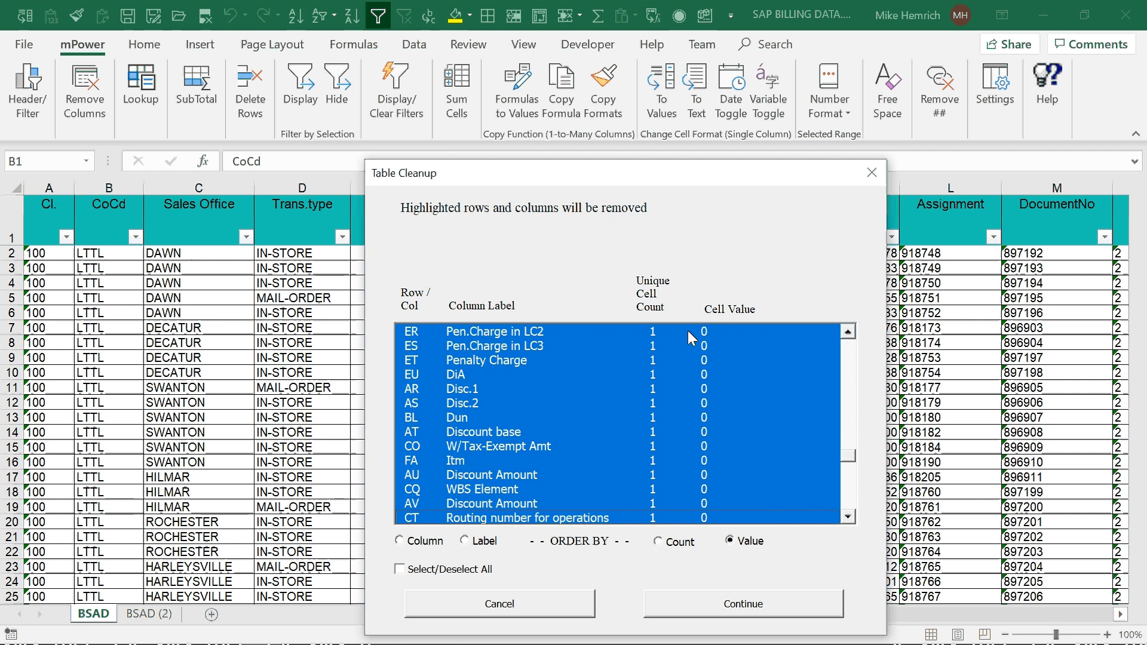
pyautogui.hotkey('shift', 'pagedown')
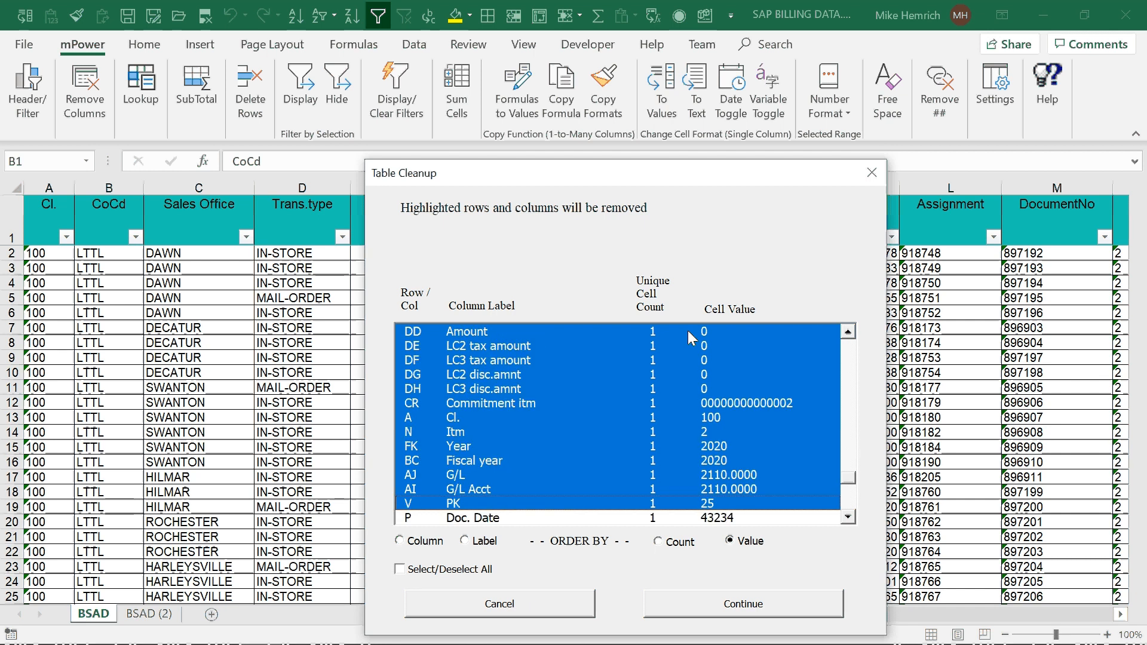
pyautogui.hotkey('shift', 'Up')
pyautogui.hotkey('shift', 'Up')
pyautogui.hotkey('shift', 'Up')
pyautogui.hotkey('shift', 'Up')
pyautogui.hotkey('shift', 'Up')
pyautogui.hotkey('shift', 'Up')
pyautogui.hotkey('shift', 'Up')
pyautogui.hotkey('shift', 'Up')
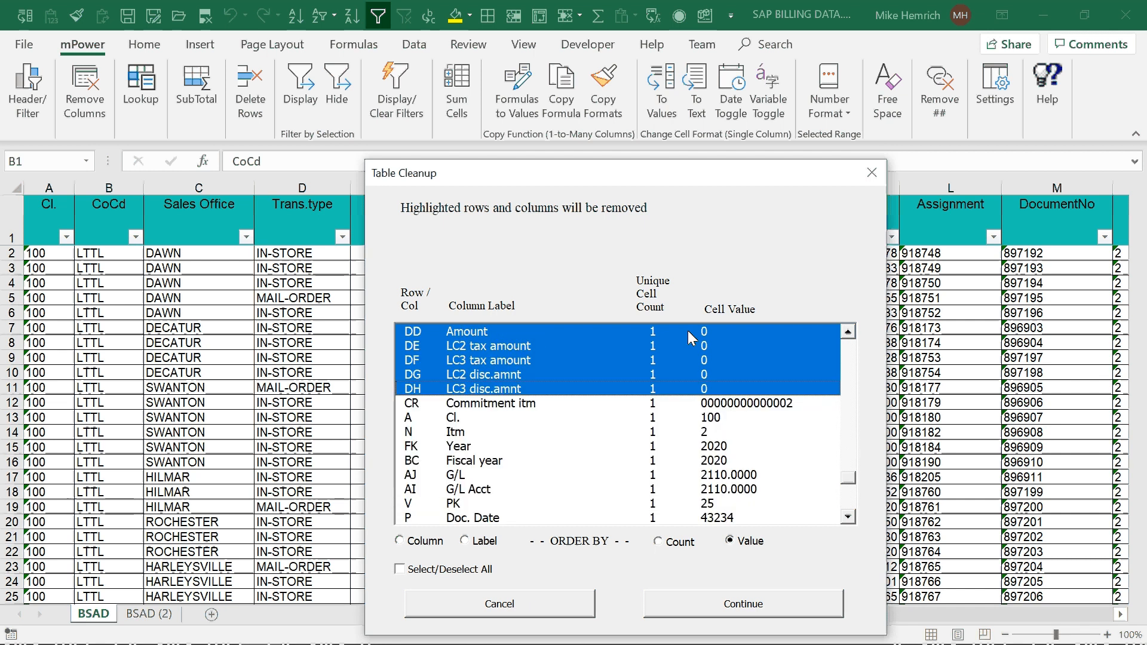
pyautogui.hotkey('shift', 'Down')
pyautogui.hotkey('shift', 'Down')
pyautogui.hotkey('shift', 'Down')
pyautogui.hotkey('shift', 'Down')
pyautogui.hotkey('shift', 'Down')
pyautogui.hotkey('shift', 'Down')
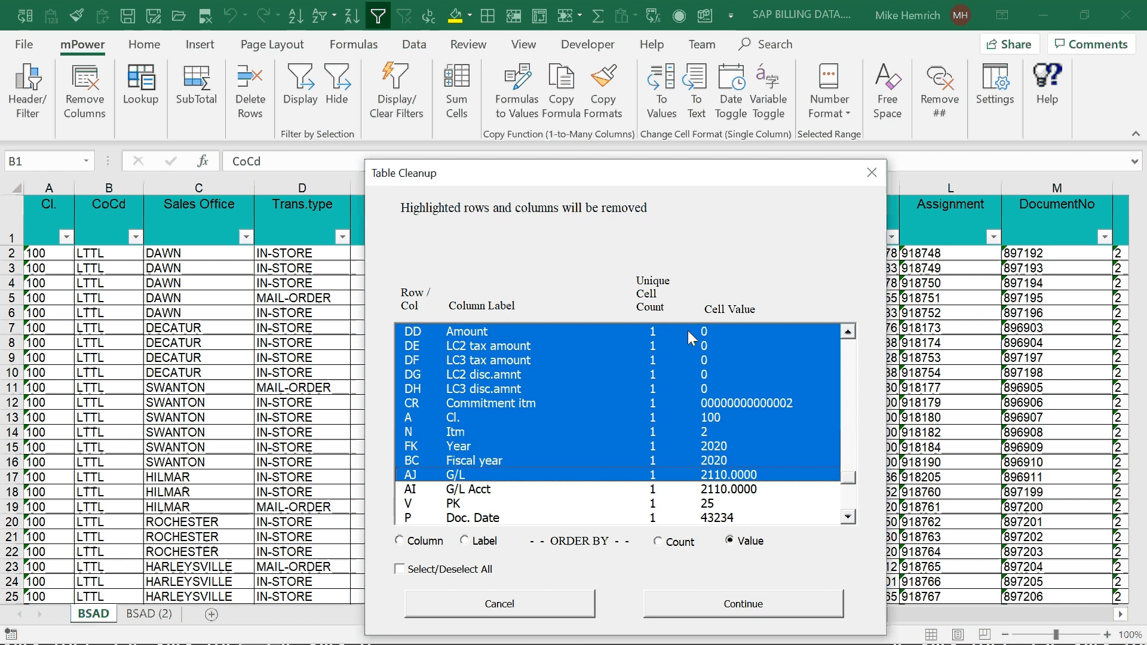
pyautogui.hotkey('shift', 'Down')
pyautogui.hotkey('shift', 'Down')
pyautogui.hotkey('shift', 'Down')
pyautogui.scroll(-4, 688, 332)
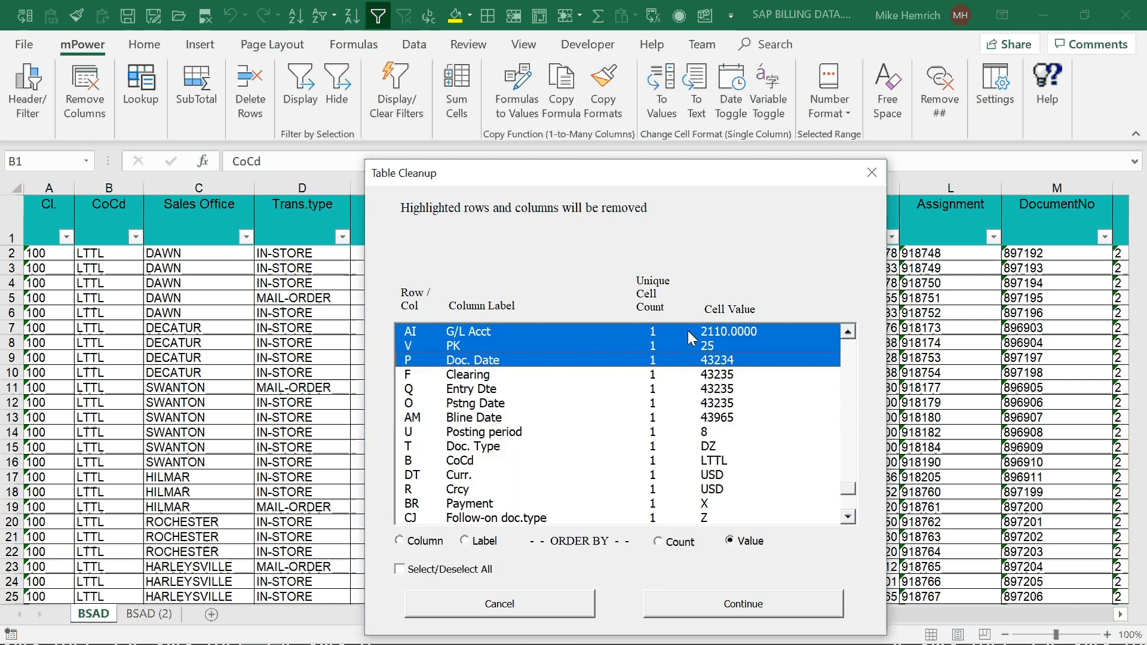
pyautogui.hotkey('shift', 'Up')
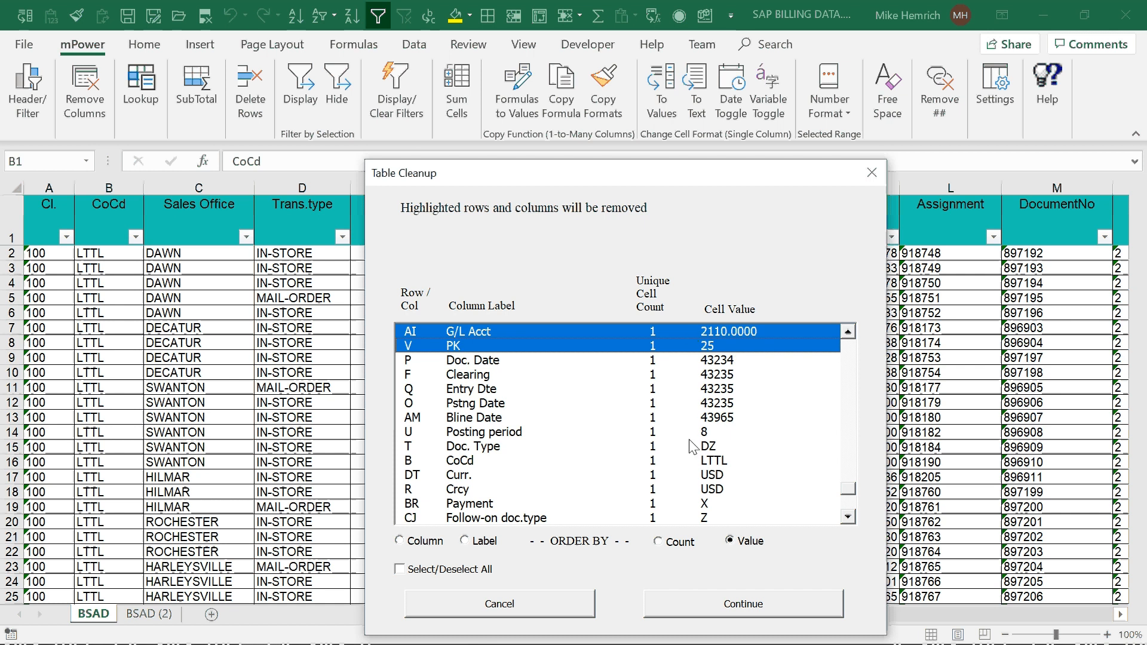
# Step: Add CoCd, Curr., Crcy, Payment and Follow-on doc.type to the columns marked for removal and remove all marked columns
pyautogui.keyDown('ctrl'); pyautogui.click(664, 460); pyautogui.keyUp('ctrl')
pyautogui.keyDown('ctrl'); pyautogui.click(665, 475); pyautogui.keyUp('ctrl')
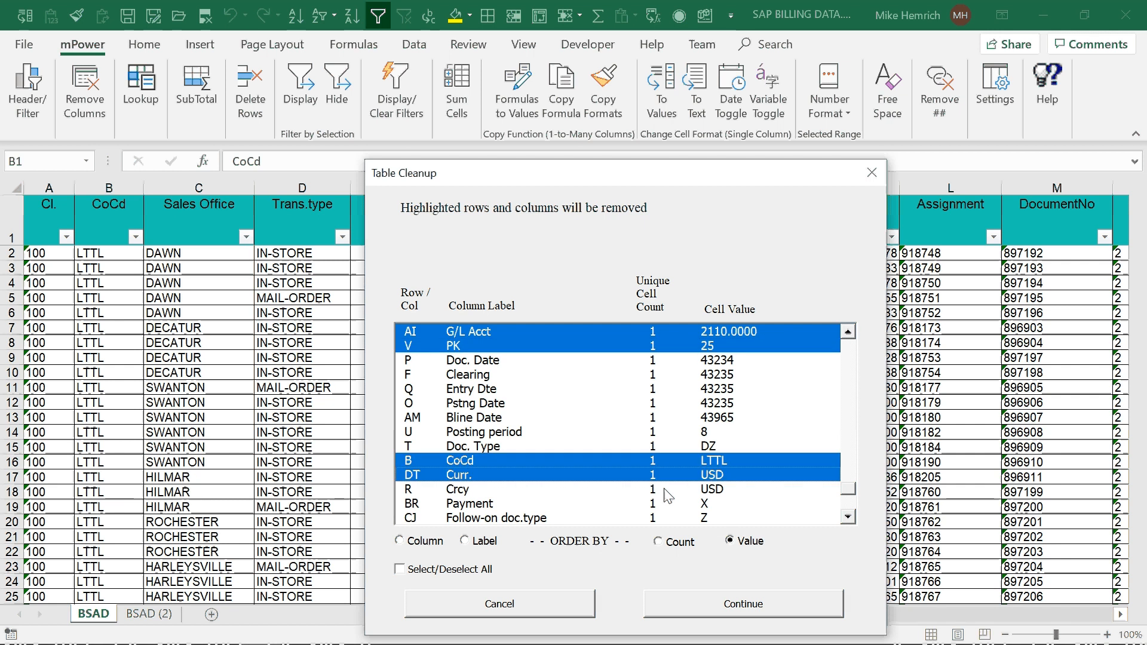
pyautogui.keyDown('ctrl'); pyautogui.click(664, 489); pyautogui.keyUp('ctrl')
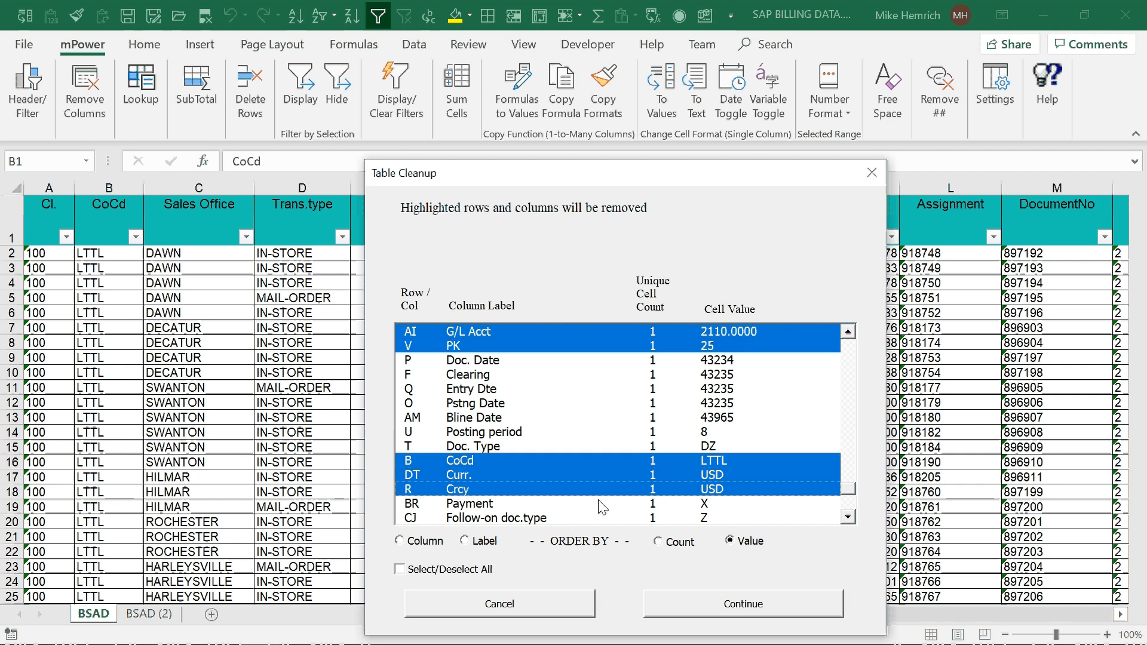
pyautogui.keyDown('ctrl'); pyautogui.click(603, 503); pyautogui.keyUp('ctrl')
pyautogui.keyDown('ctrl'); pyautogui.click(603, 518); pyautogui.keyUp('ctrl')
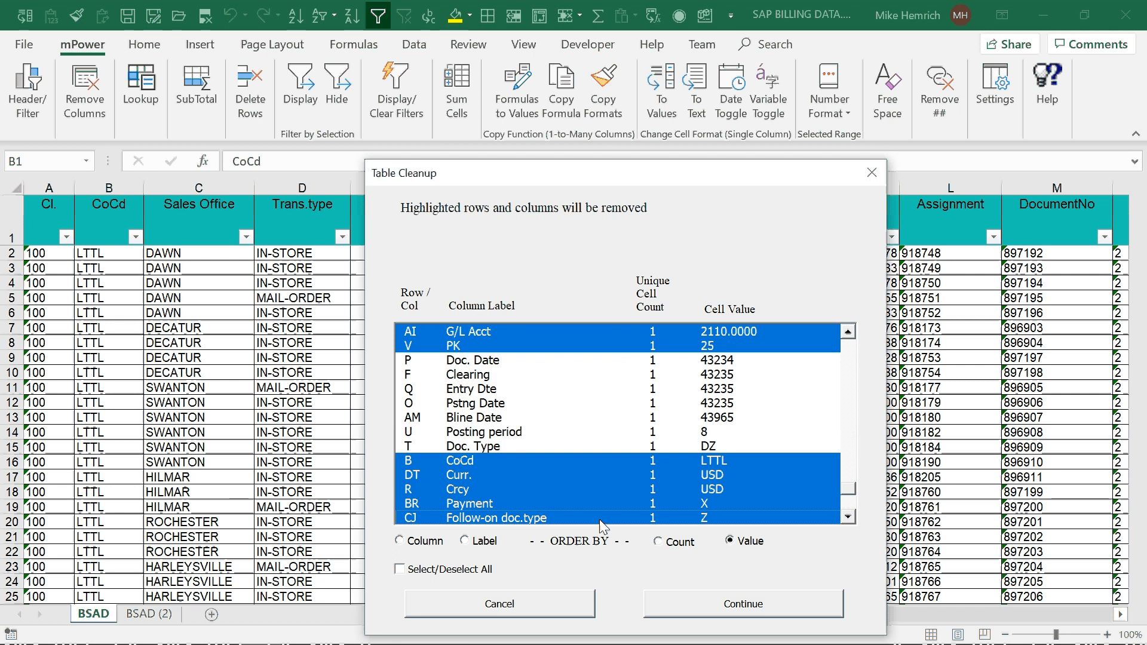
pyautogui.press('Tab')
pyautogui.press('Return')
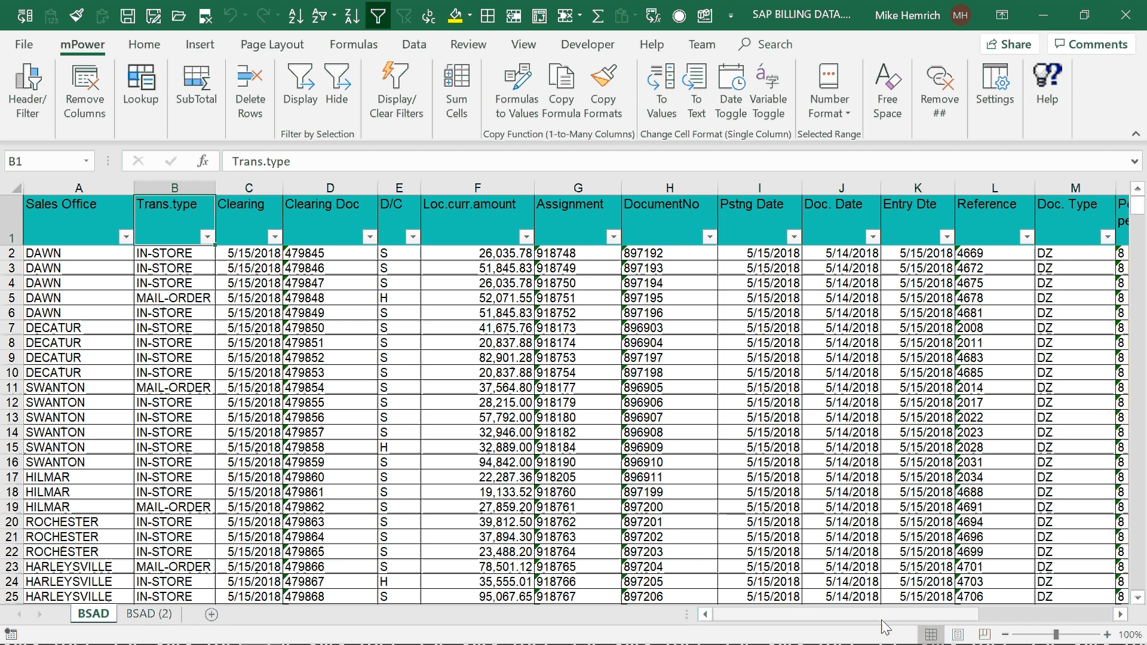
pyautogui.moveTo(883, 620); pyautogui.dragTo(1043, 622)
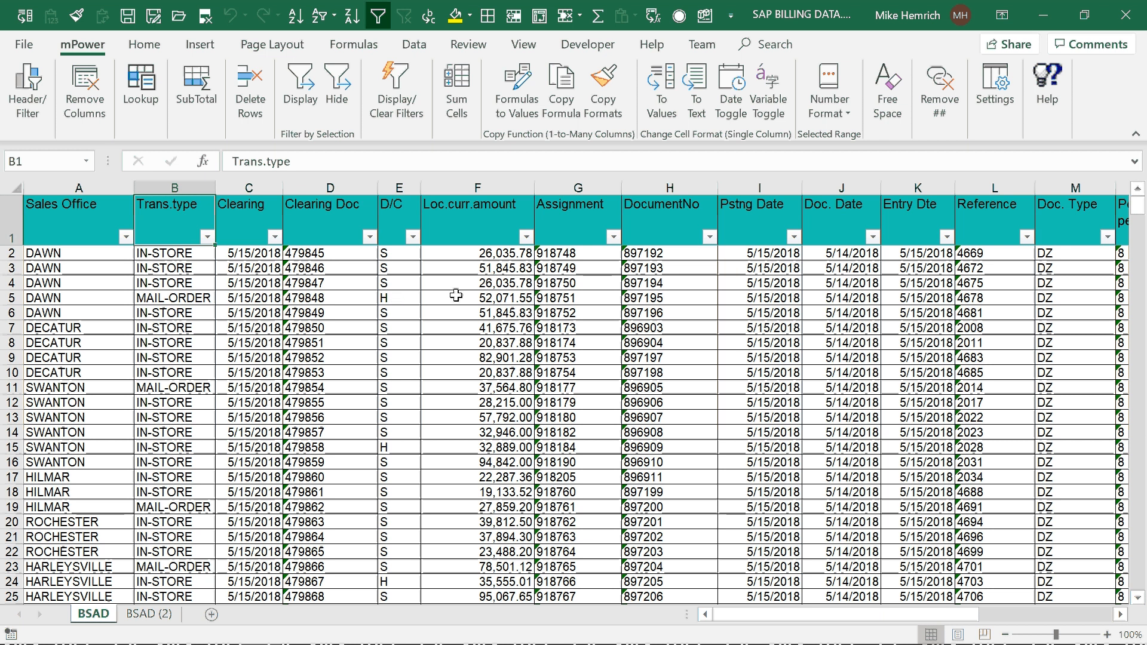
# Step: Toggle the sign of the Loc.curr.amount values only for records with D/C value H, ending with all records displayed
pyautogui.click(401, 298)
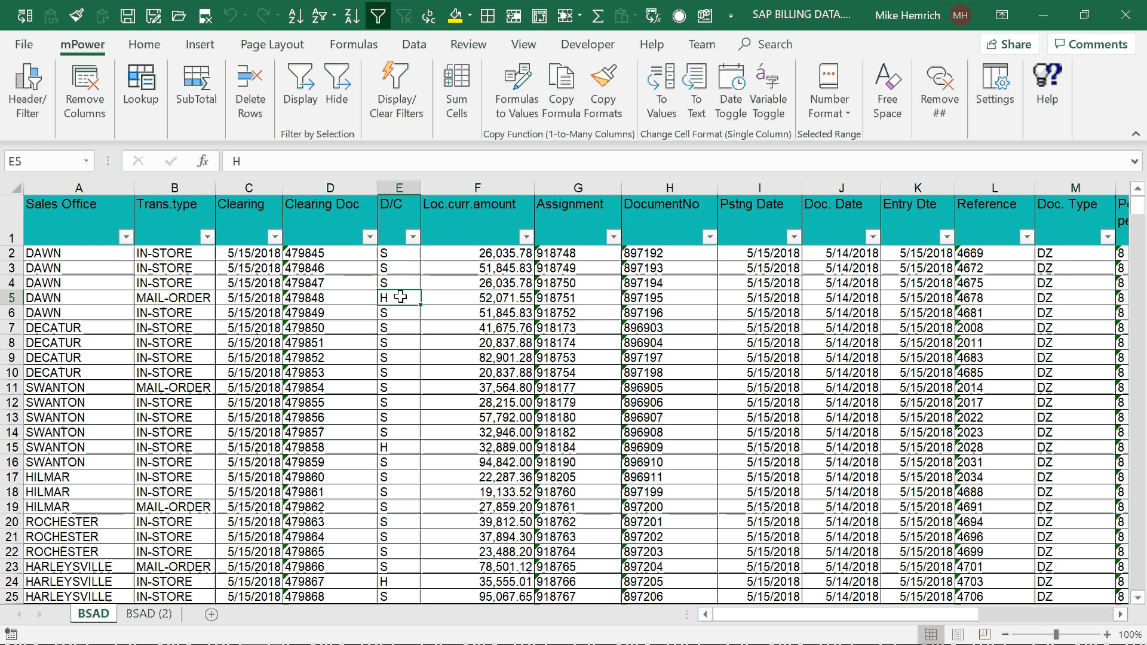
pyautogui.click(300, 85)
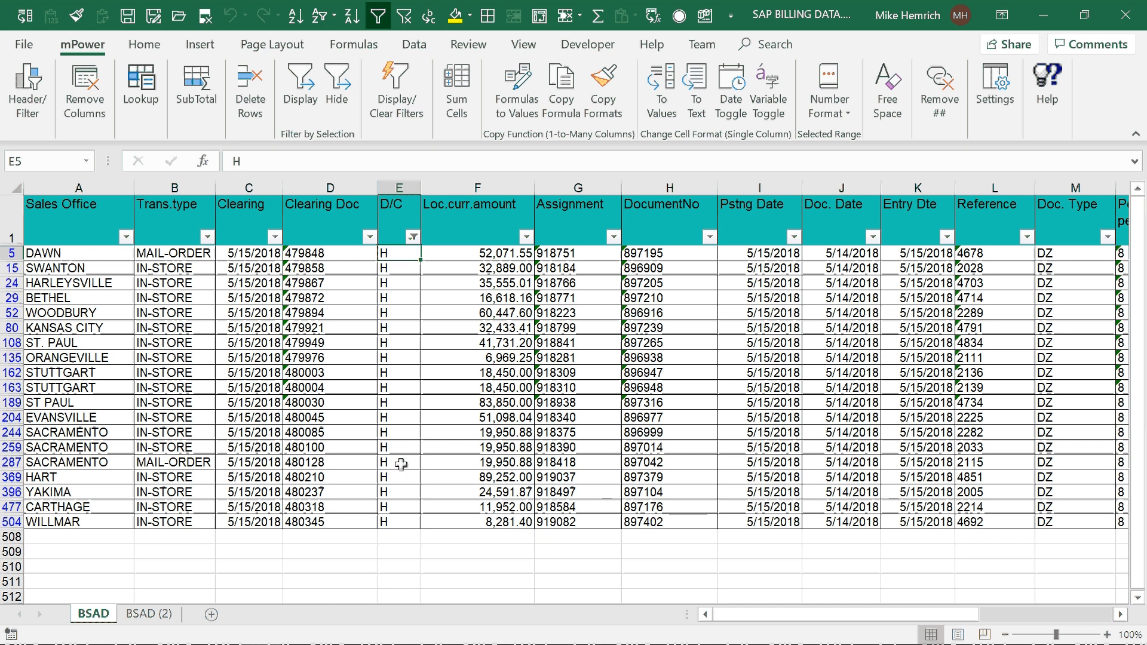
pyautogui.click(489, 182)
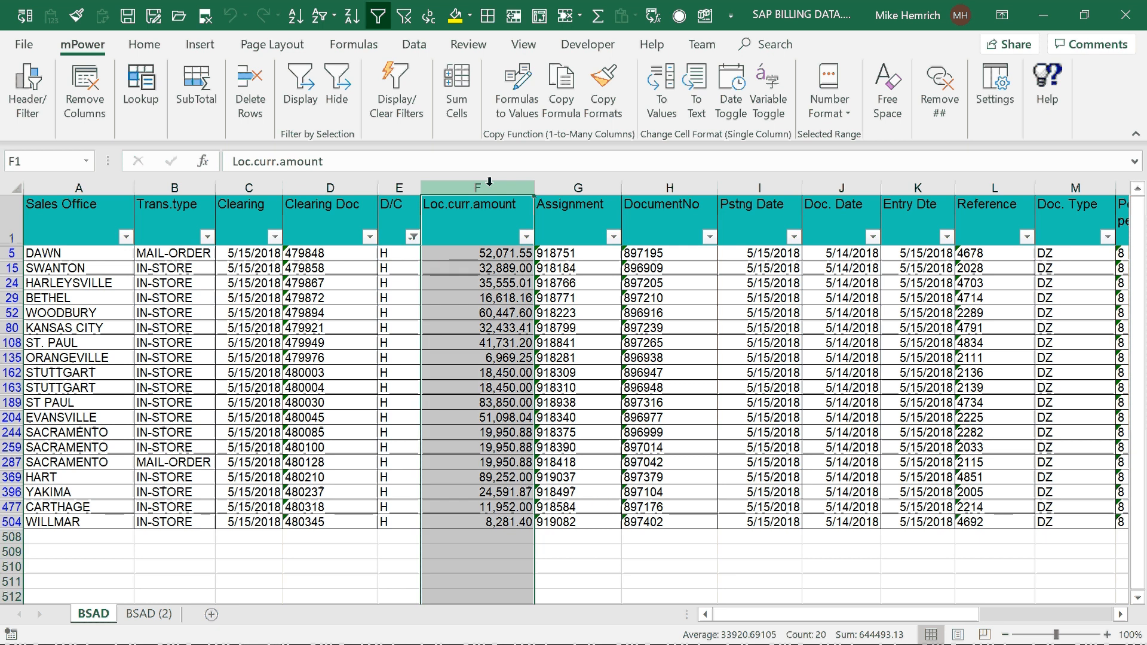
pyautogui.click(830, 90)
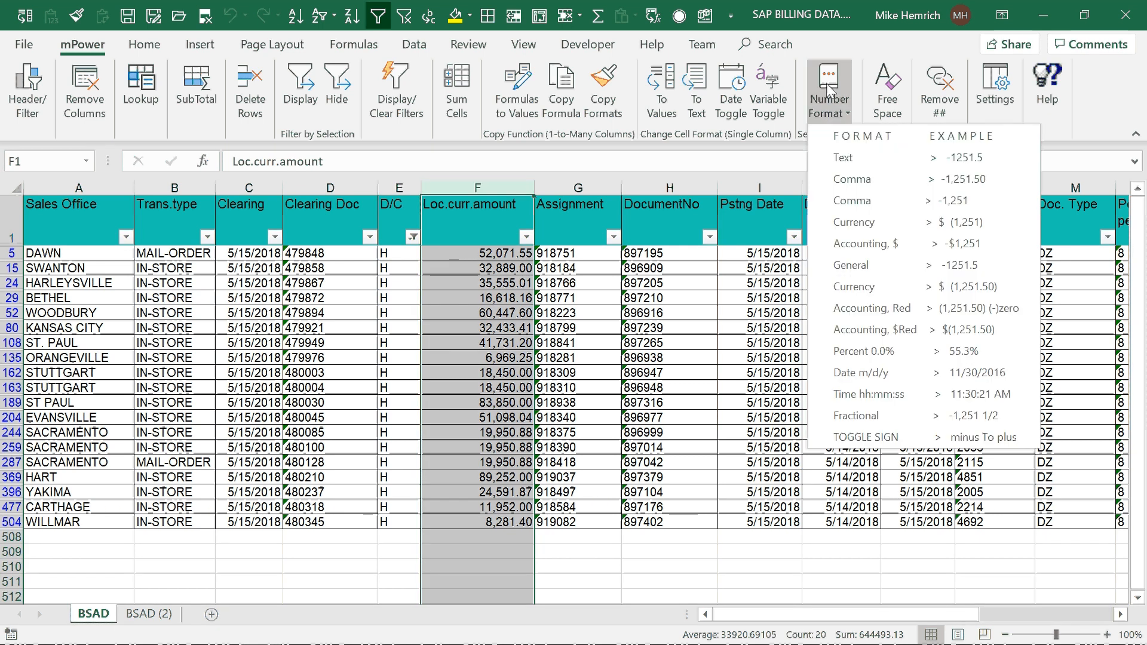
pyautogui.click(866, 437)
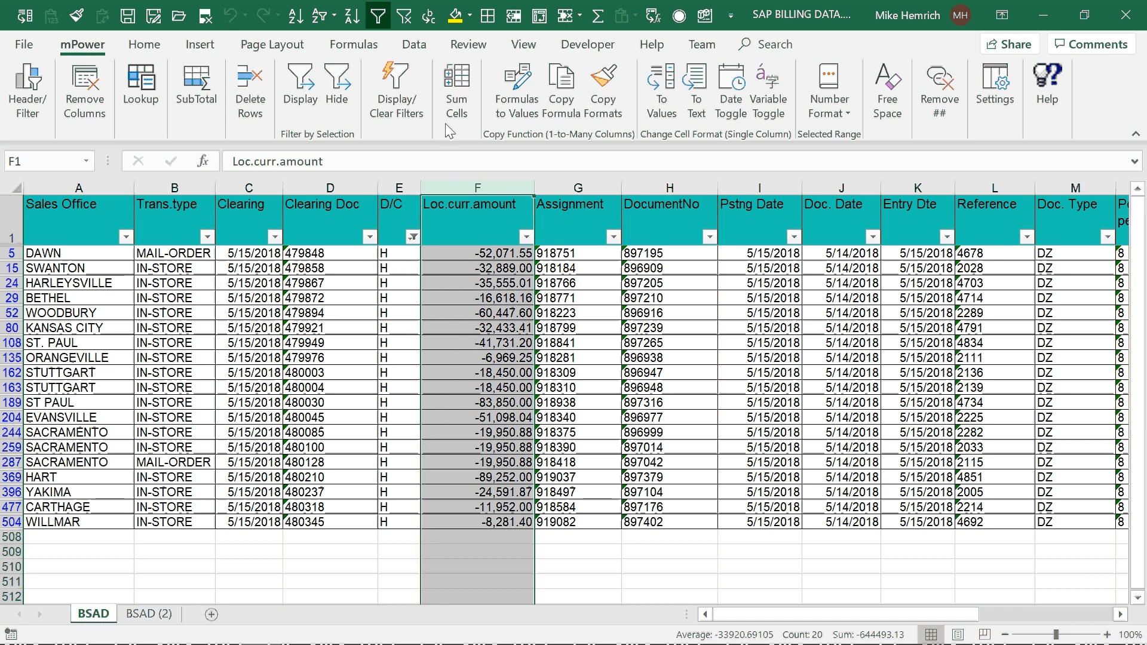
pyautogui.click(404, 16)
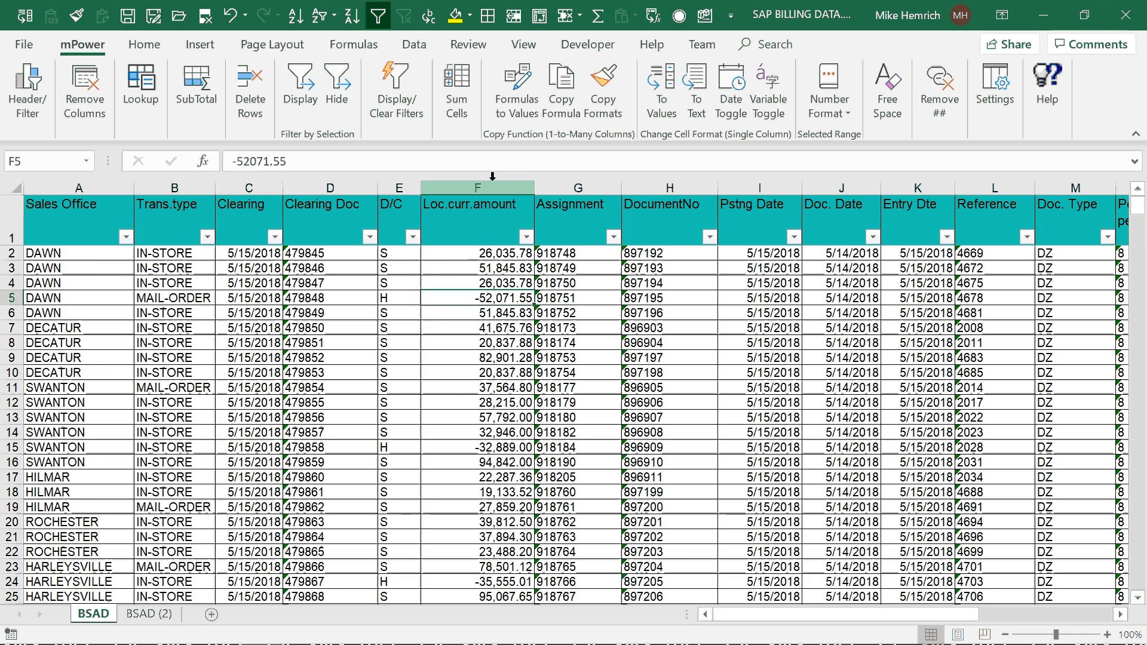
# Step: Apply the Accounting, Red number format to the whole Loc.curr.amount column
pyautogui.click(828, 82)
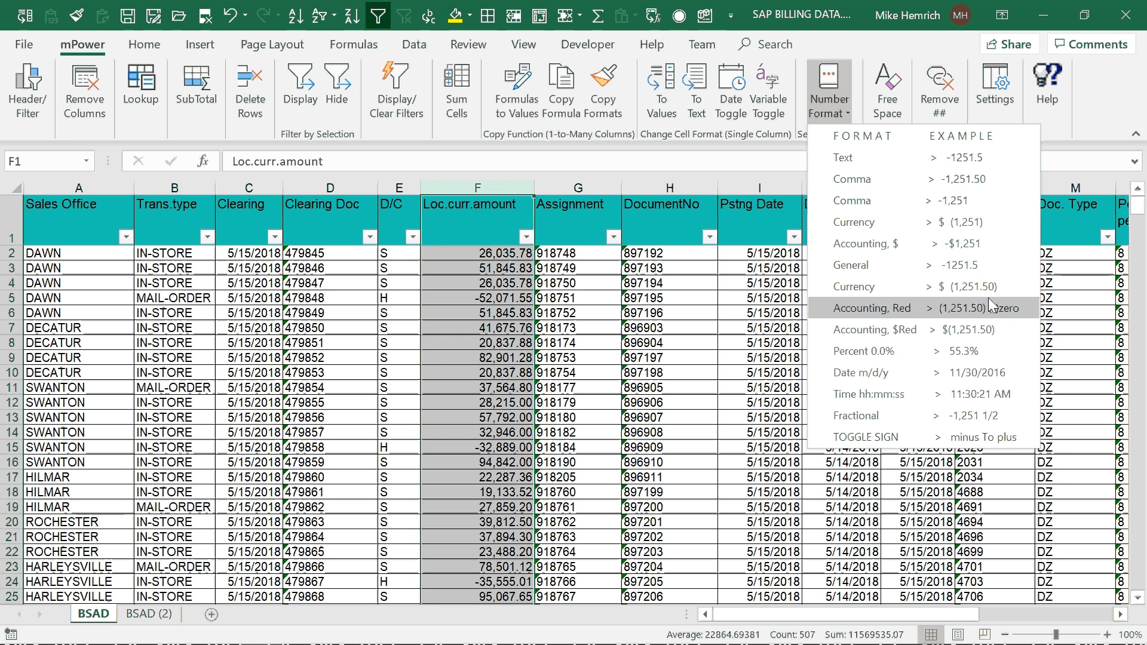
pyautogui.click(874, 308)
pyautogui.click(454, 310)
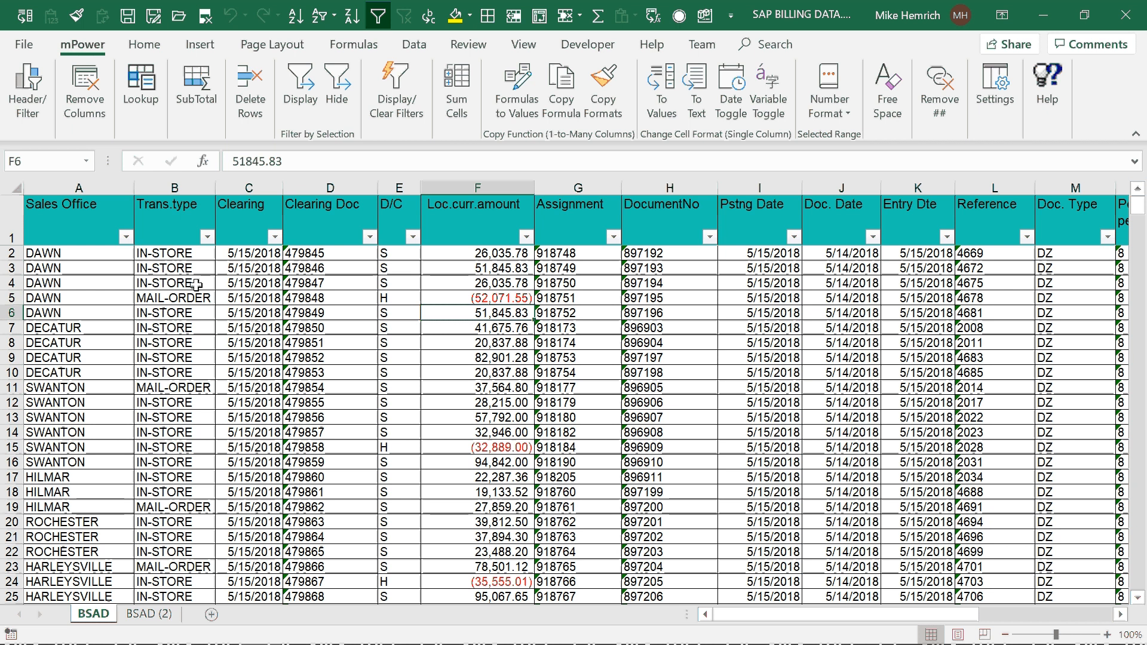
# Step: Start a SubTotal on the BSAD sheet that breaks at each change of Sales Office and Trans.type
pyautogui.click(210, 82)
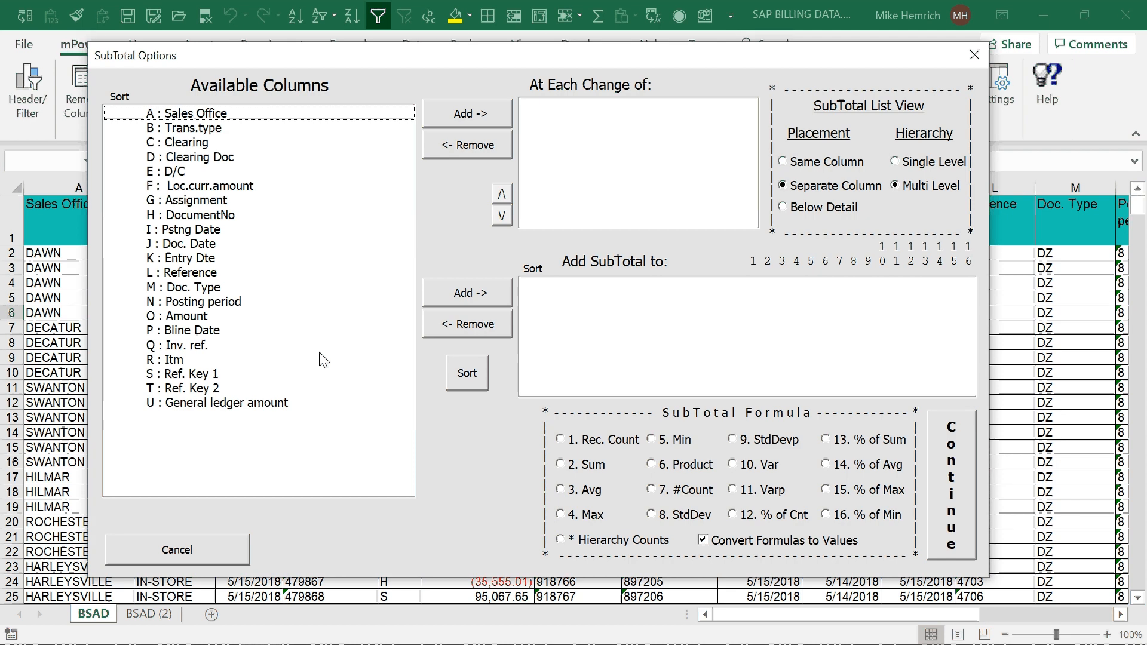
pyautogui.doubleClick(222, 117)
pyautogui.doubleClick(211, 116)
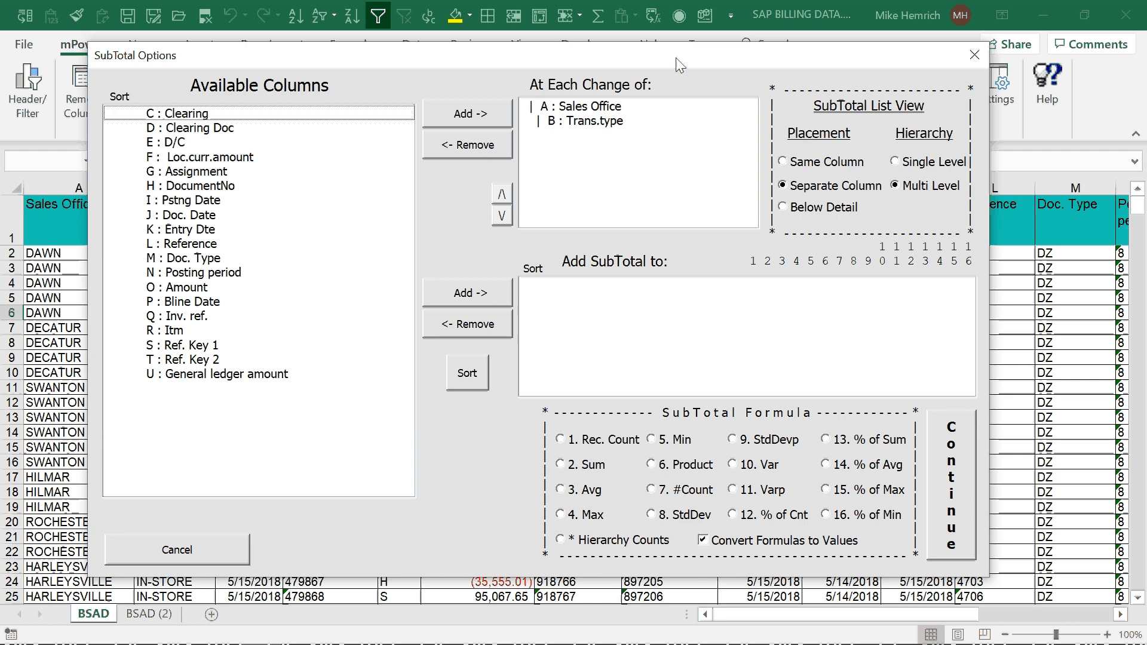
pyautogui.moveTo(675, 59); pyautogui.dragTo(653, 313)
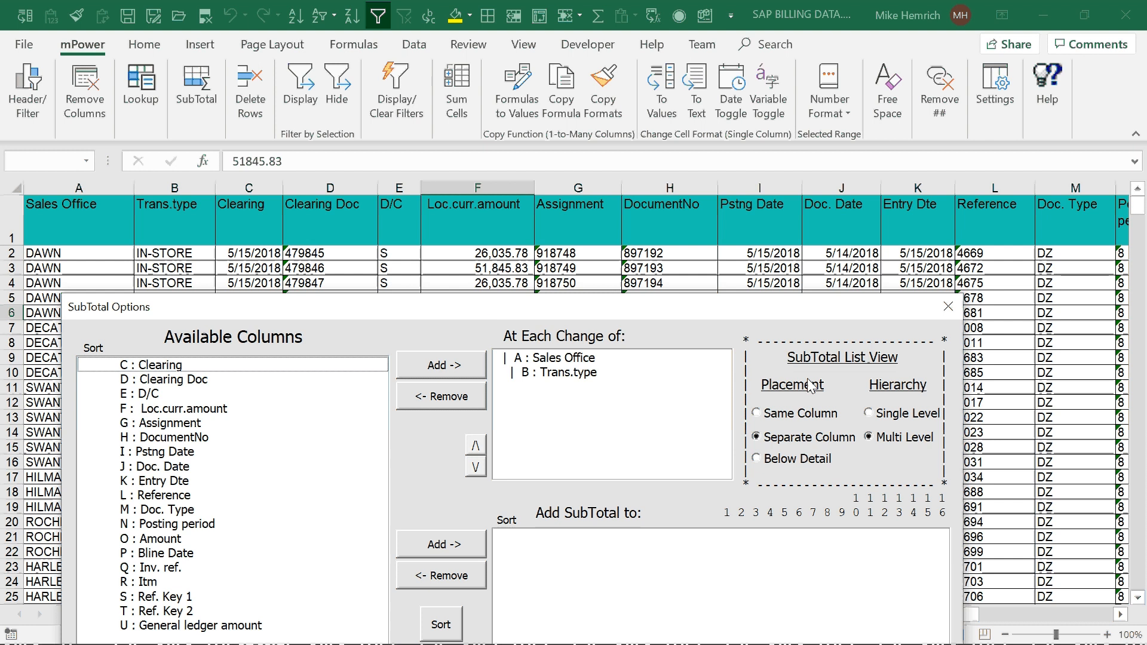
pyautogui.moveTo(633, 317); pyautogui.dragTo(646, 72)
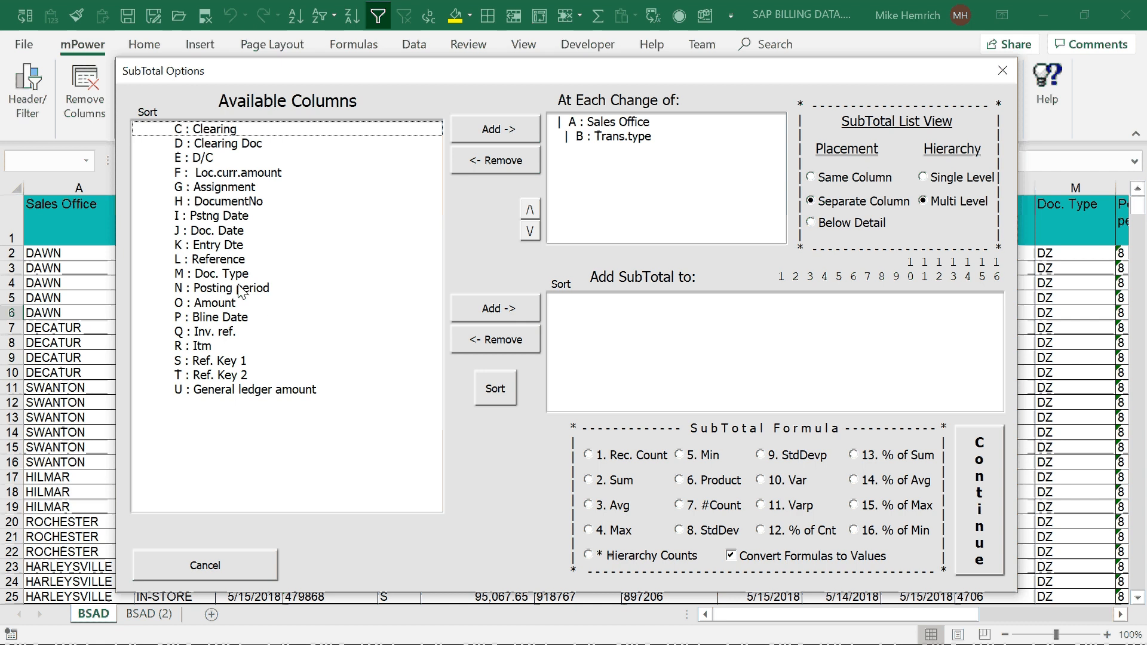
# Step: Set Loc.curr.amount and Amount as the columns to subtotal, keeping Loc.curr.amount out of the change-break list
pyautogui.doubleClick(232, 174)
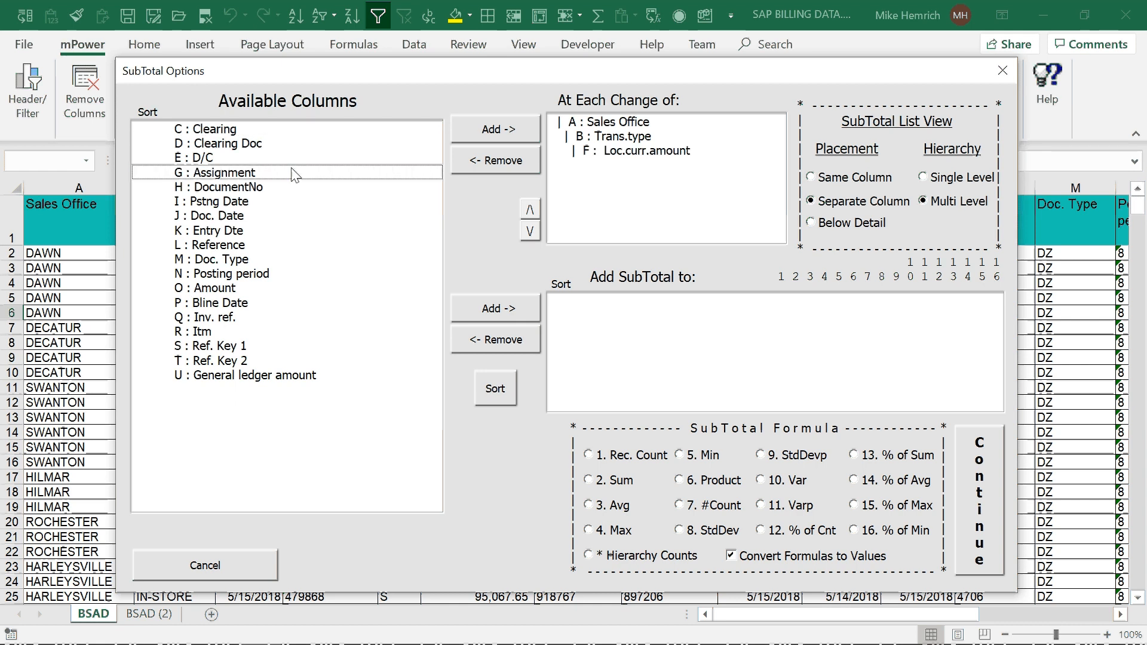
pyautogui.click(601, 155)
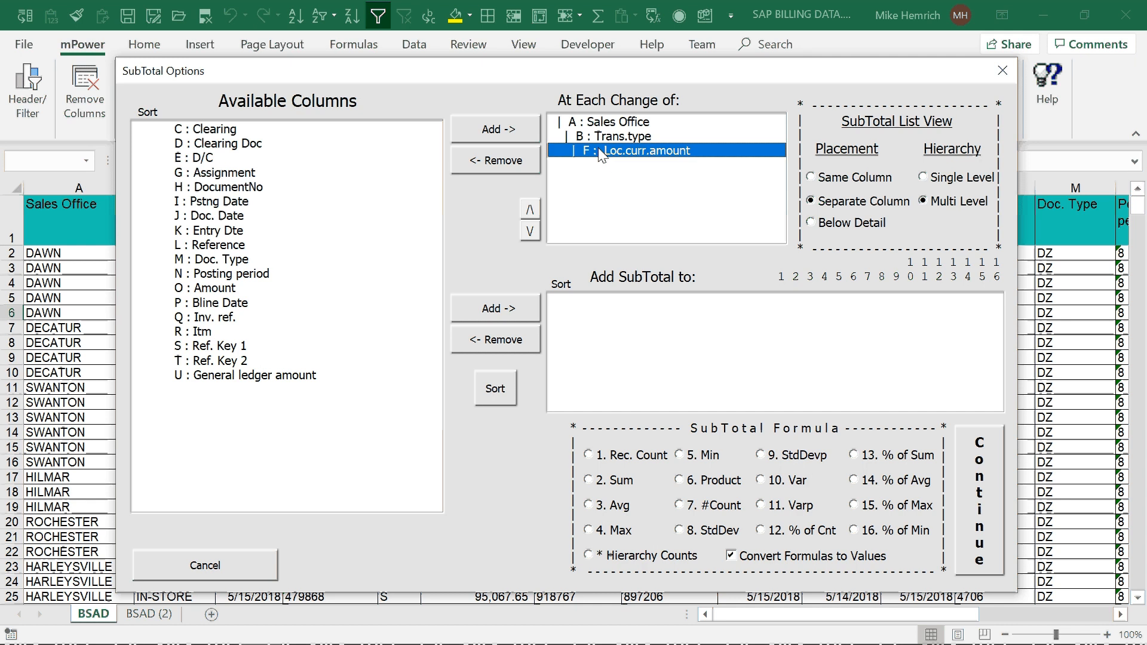
pyautogui.moveTo(600, 154); pyautogui.dragTo(643, 341)
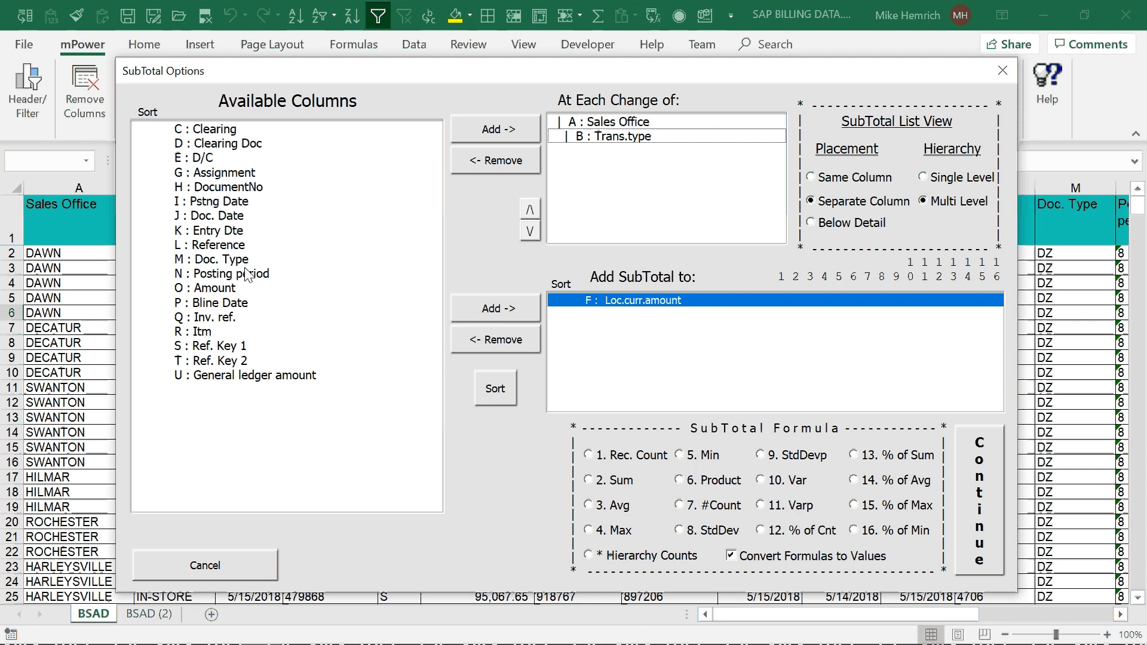
pyautogui.click(225, 293)
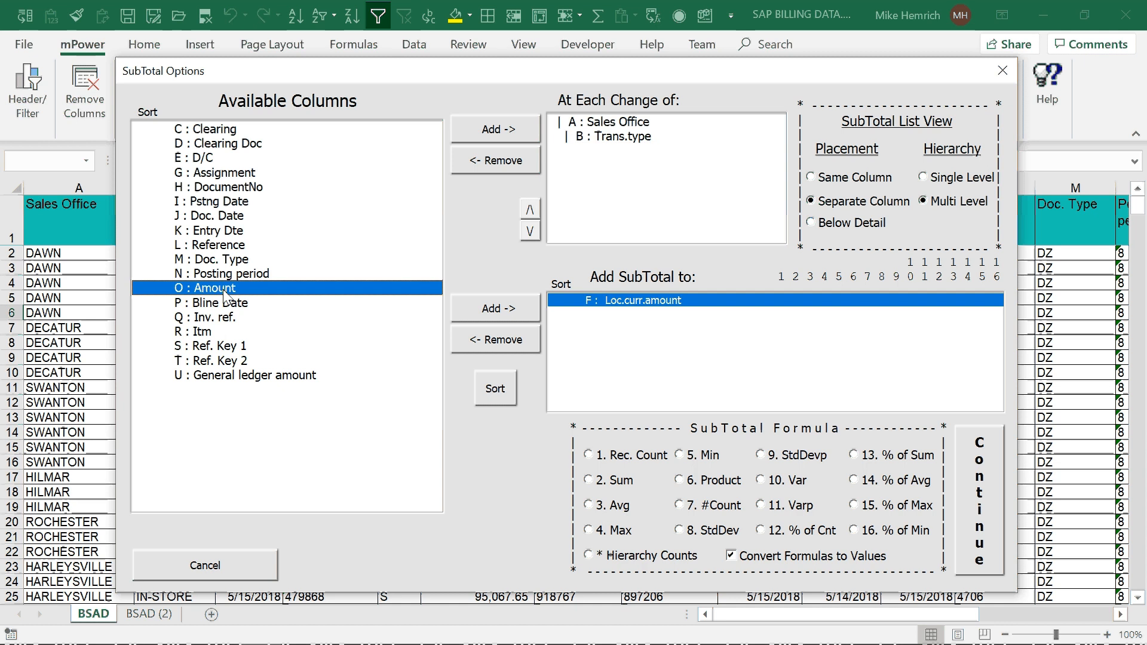
pyautogui.doubleClick(225, 293)
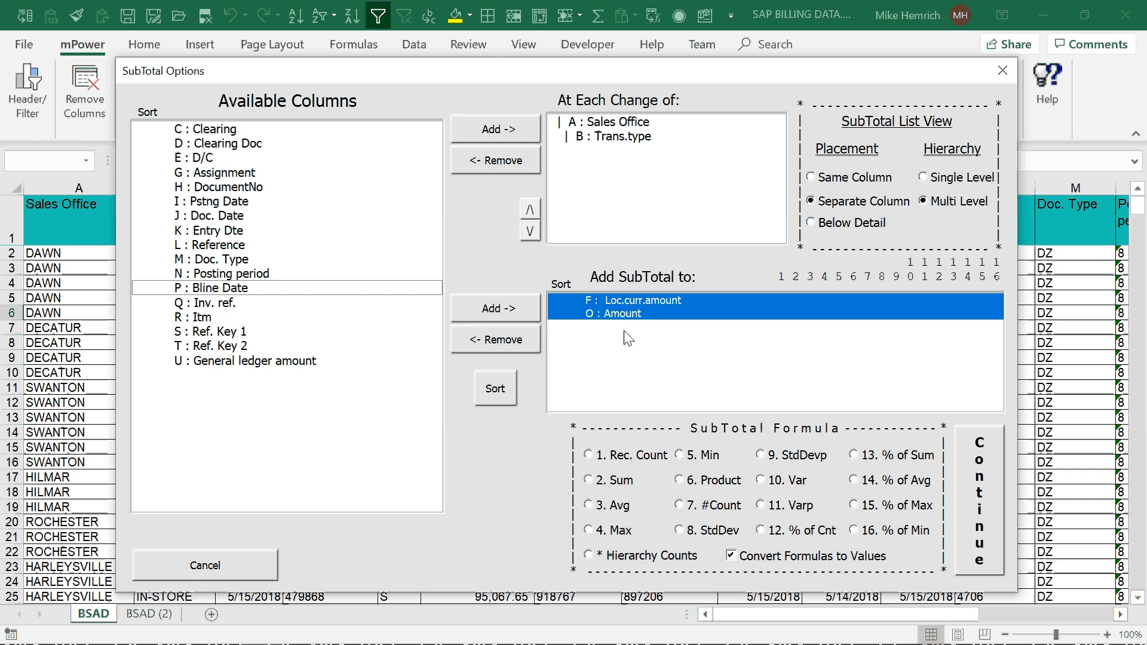
# Step: Choose the Sum, Min and Hierarchy Counts formulas for both amount columns and generate the subtotals
pyautogui.click(611, 481)
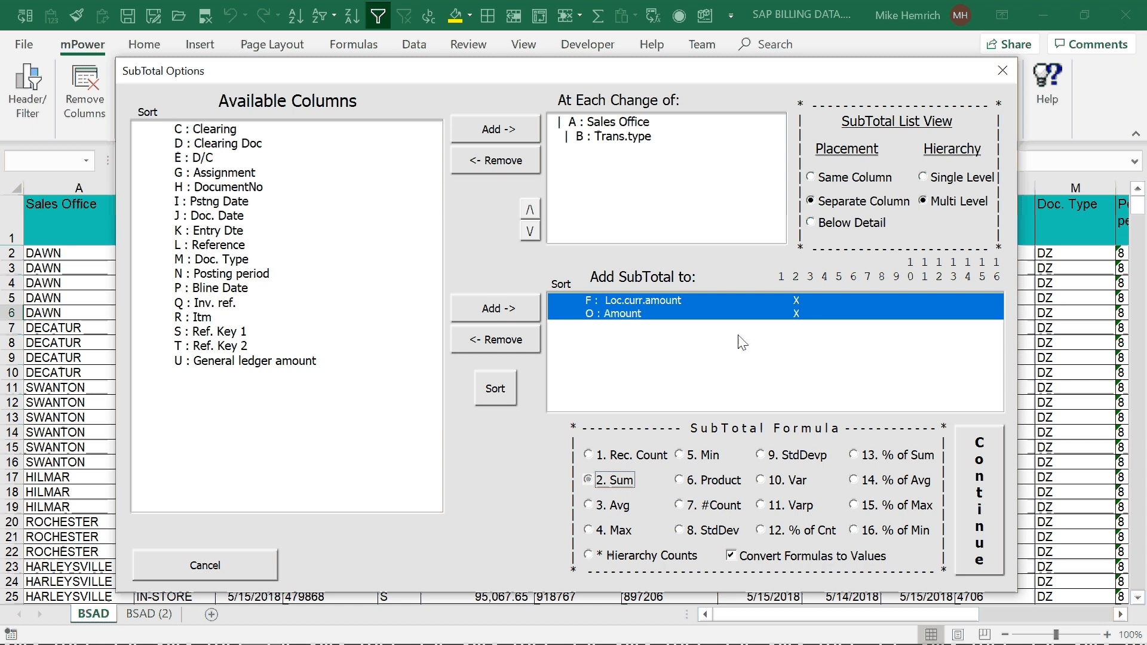
pyautogui.click(695, 457)
pyautogui.click(589, 555)
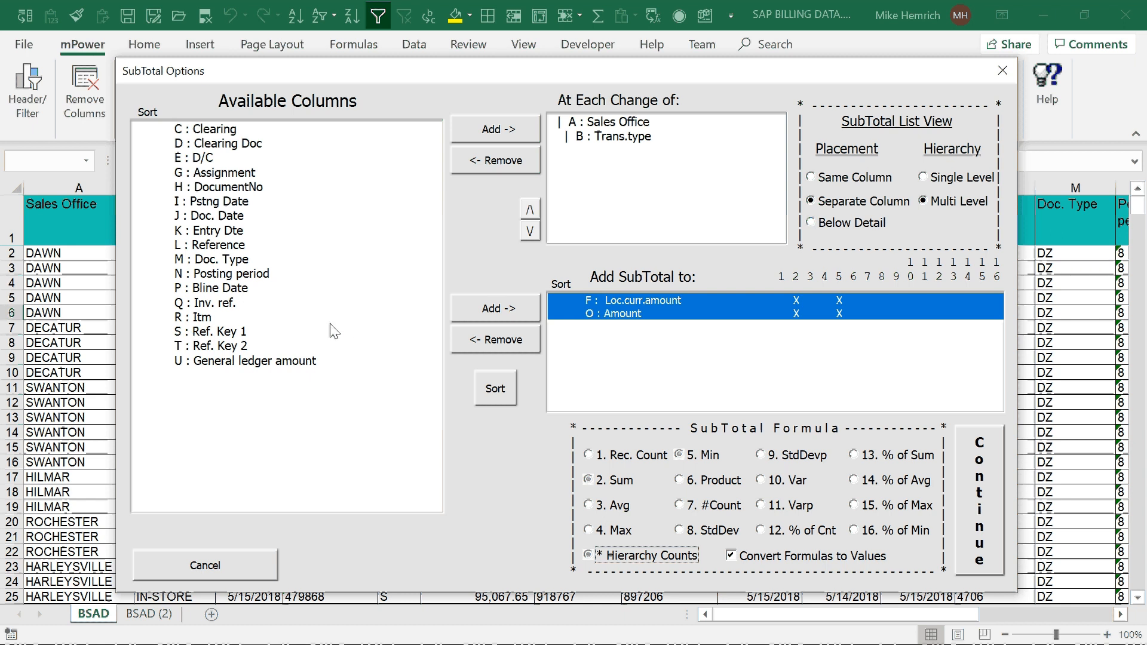
pyautogui.click(969, 460)
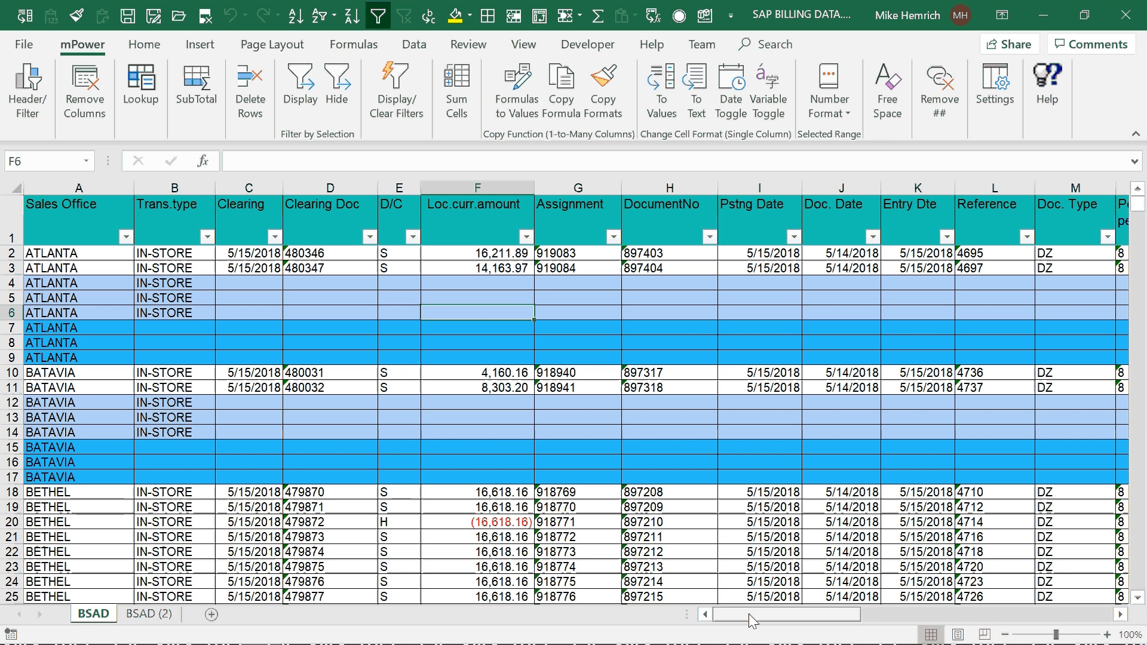
# Step: Display only the Level 1: Trans.type and Level 2: Sales Office rows in the SubTotal Level column and examine their subtotals
pyautogui.moveTo(753, 621); pyautogui.dragTo(1007, 624)
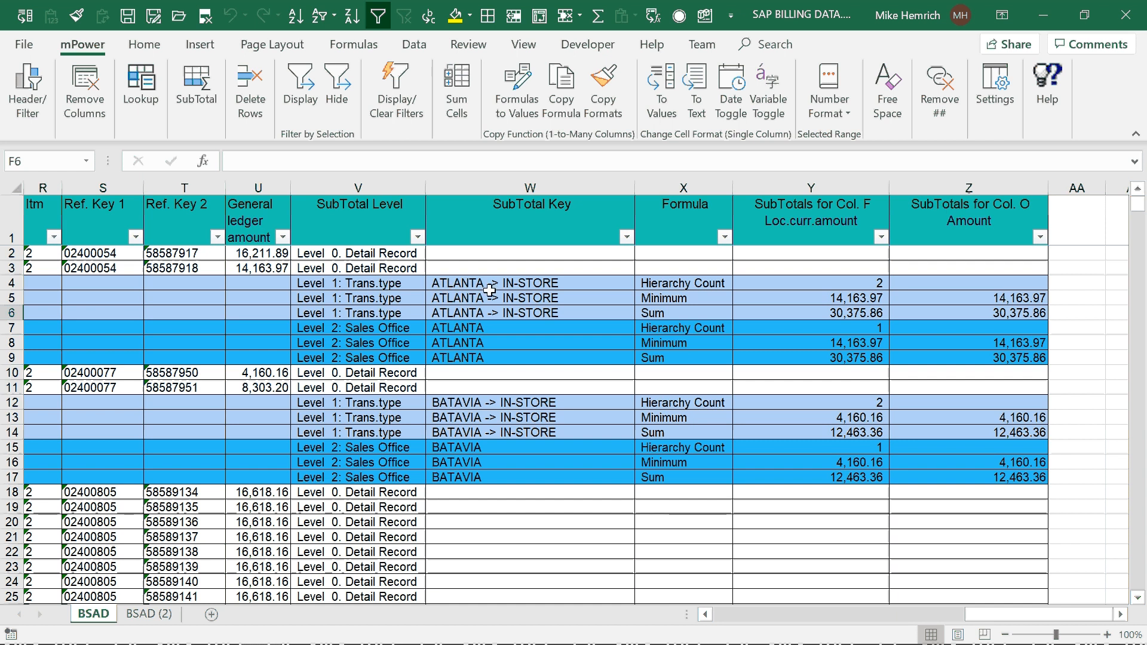
pyautogui.click(491, 329)
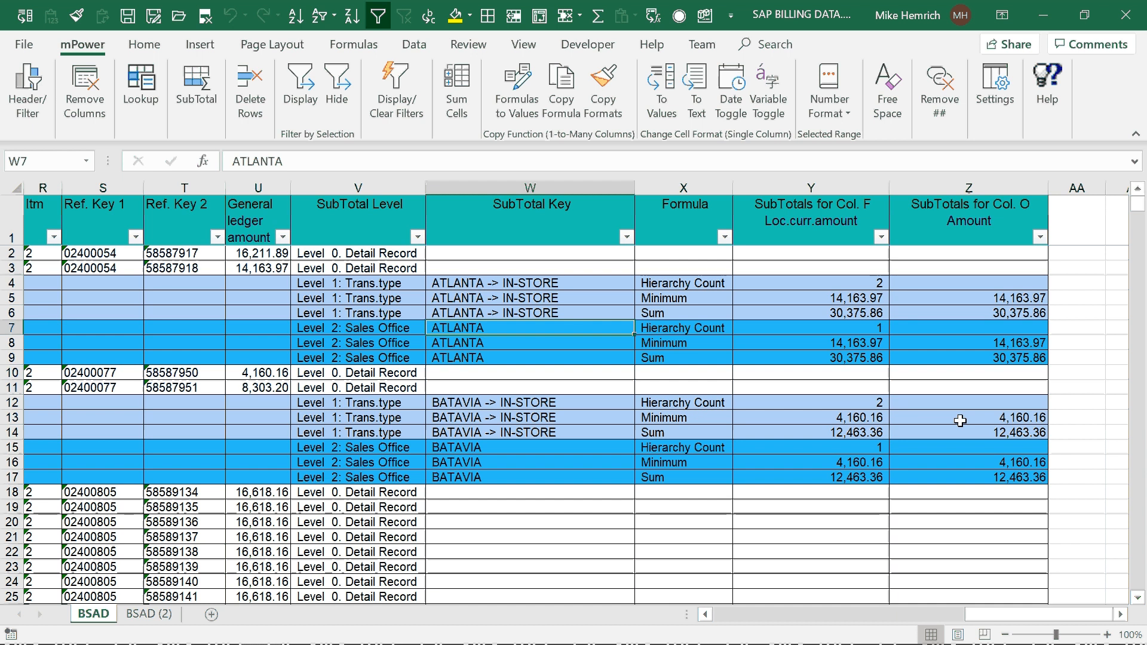
pyautogui.click(353, 314)
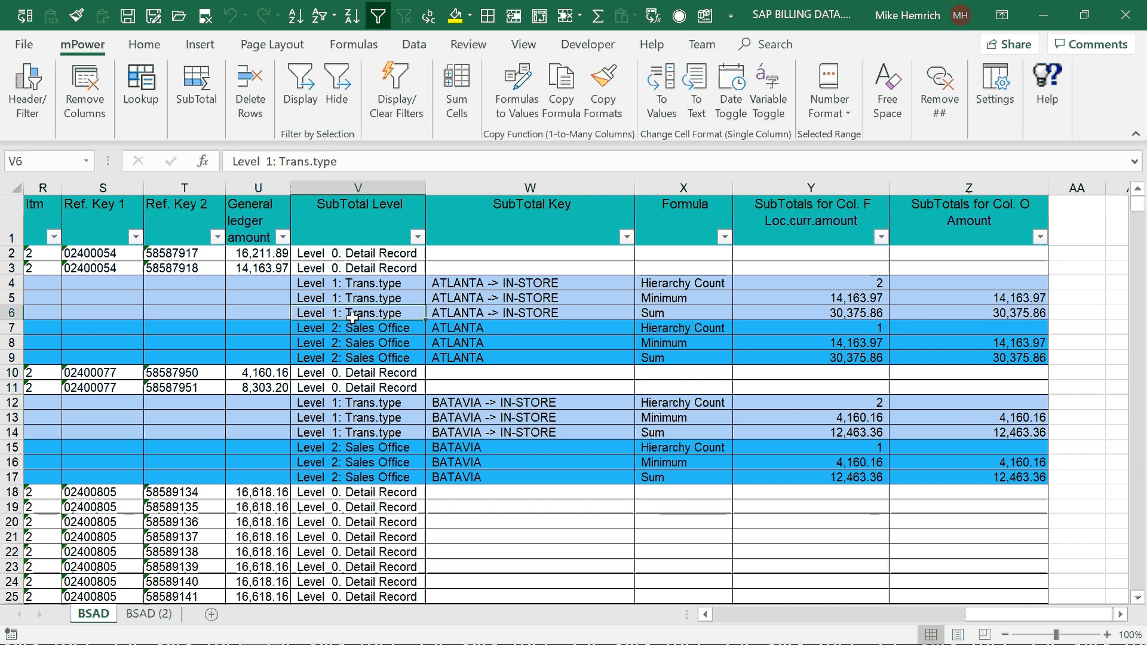
pyautogui.moveTo(352, 318); pyautogui.dragTo(353, 327)
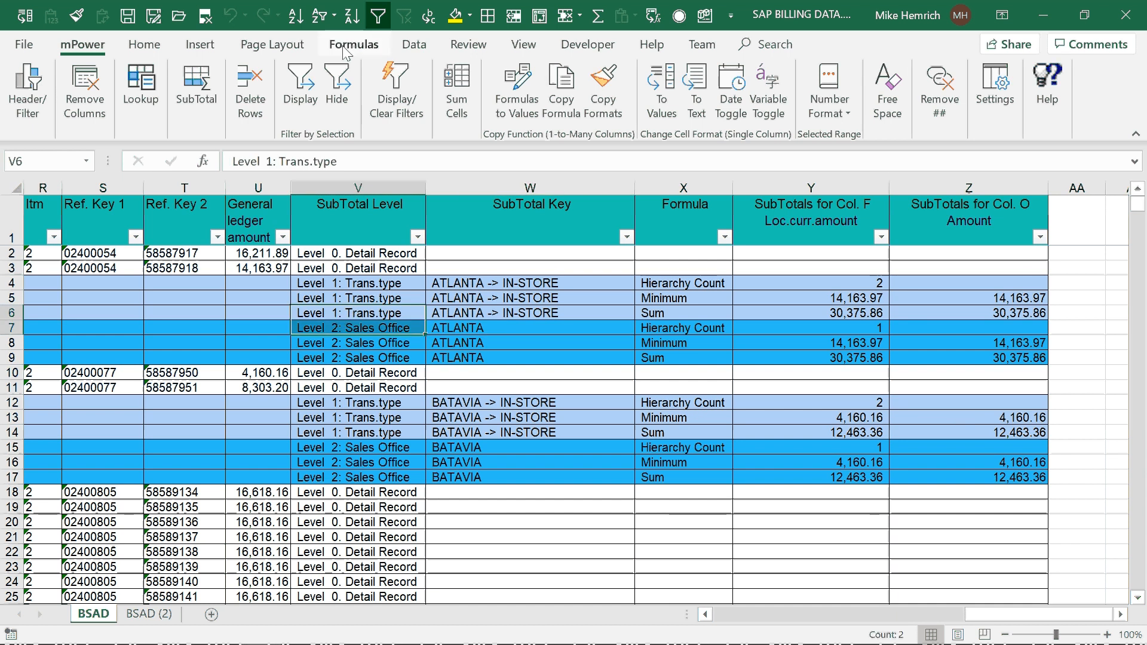
pyautogui.click(300, 87)
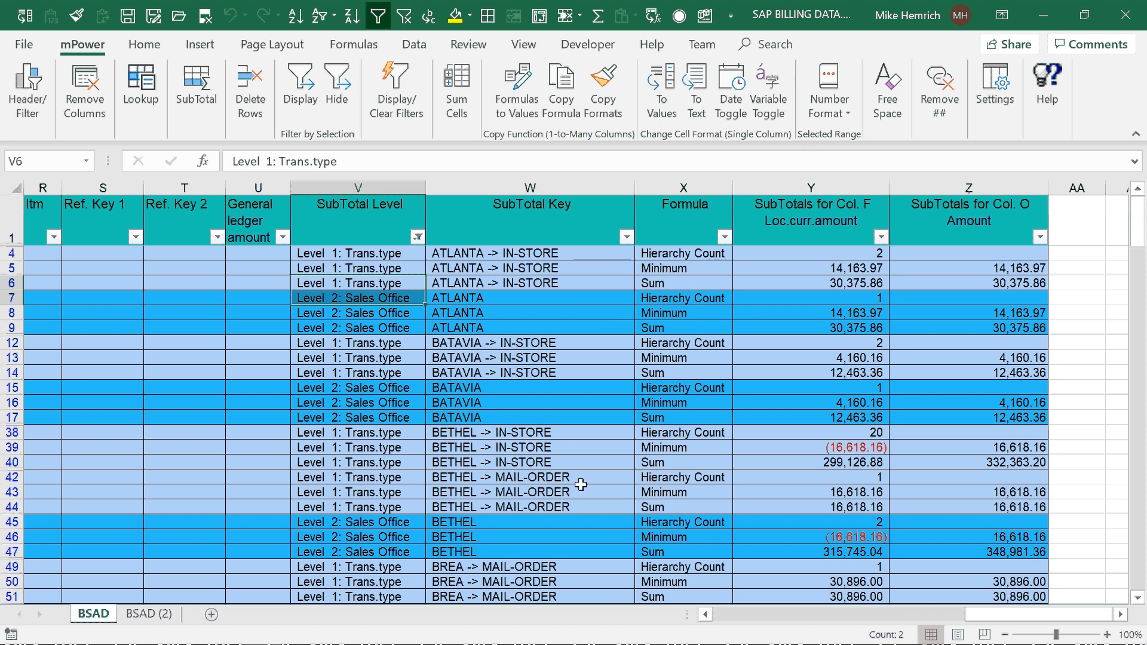
pyautogui.click(521, 477)
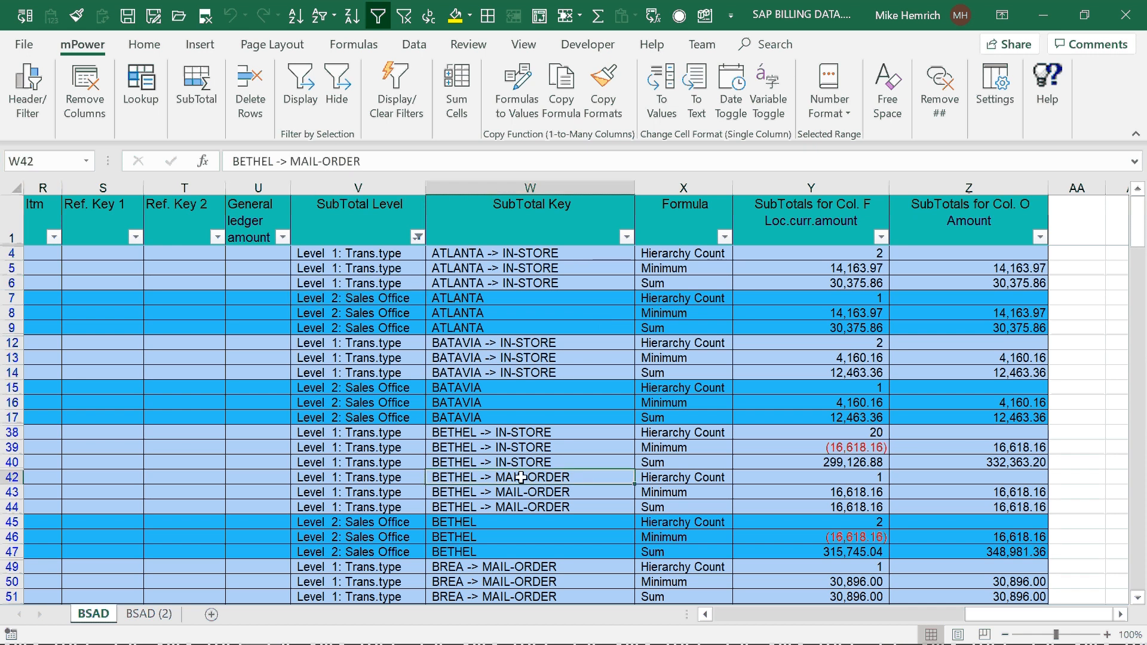
pyautogui.click(835, 447)
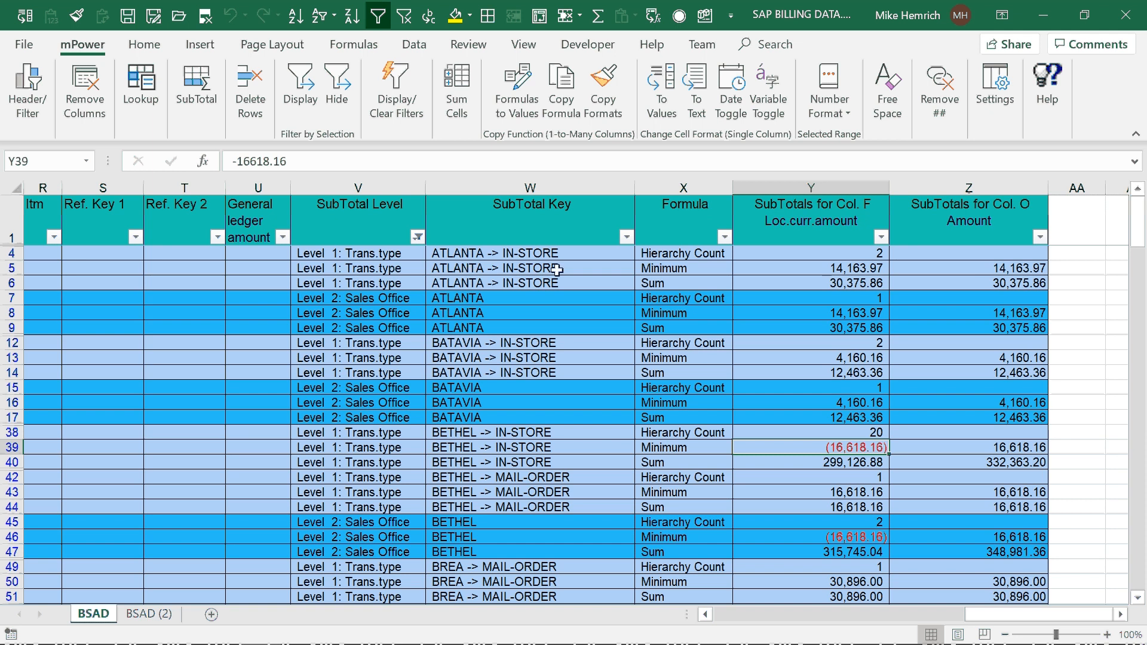
# Step: Regenerate the BSAD subtotals with Trans.type placed above Sales Office in the break order and only Loc.curr.amount subtotaled
pyautogui.click(95, 82)
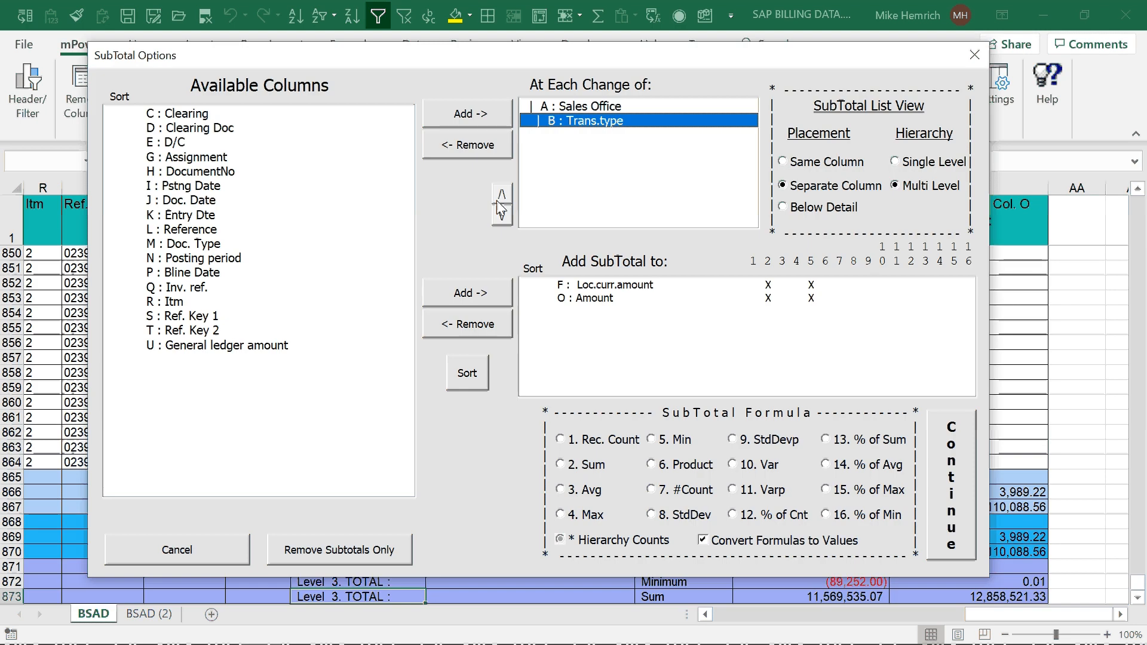
pyautogui.click(497, 199)
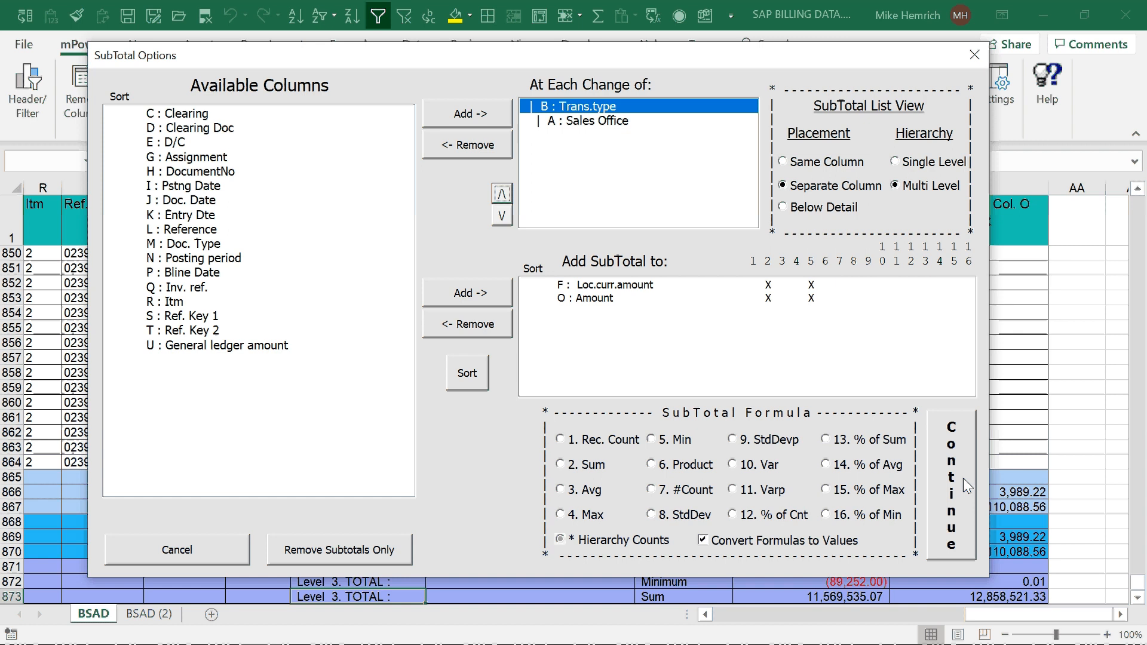
pyautogui.click(598, 298)
pyautogui.doubleClick(598, 298)
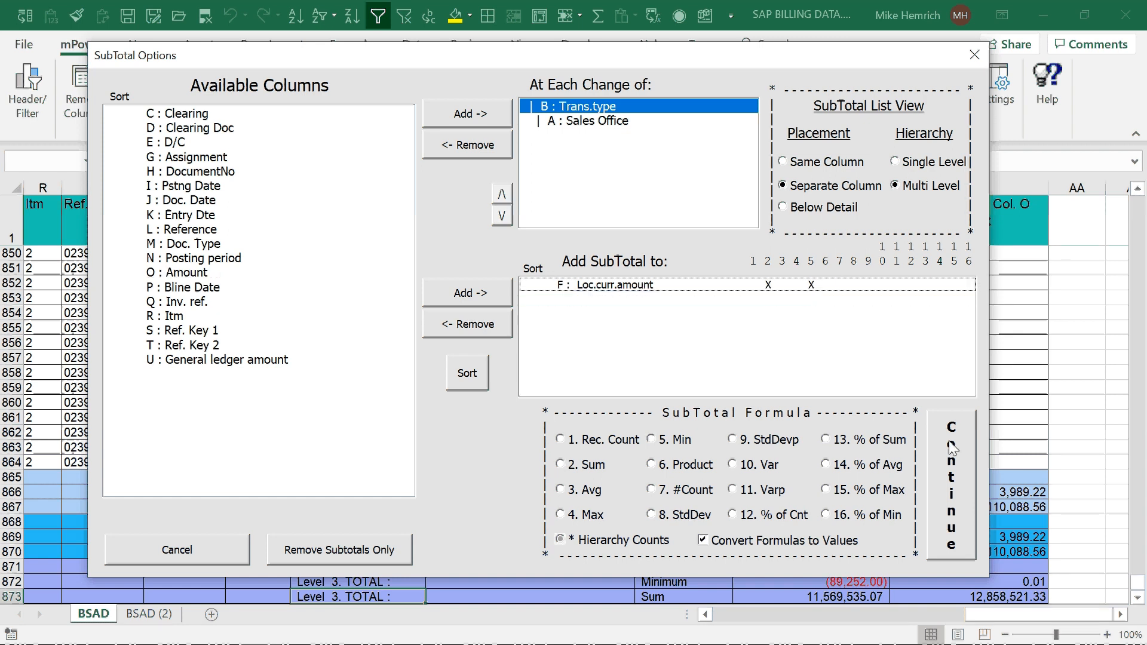
pyautogui.click(953, 448)
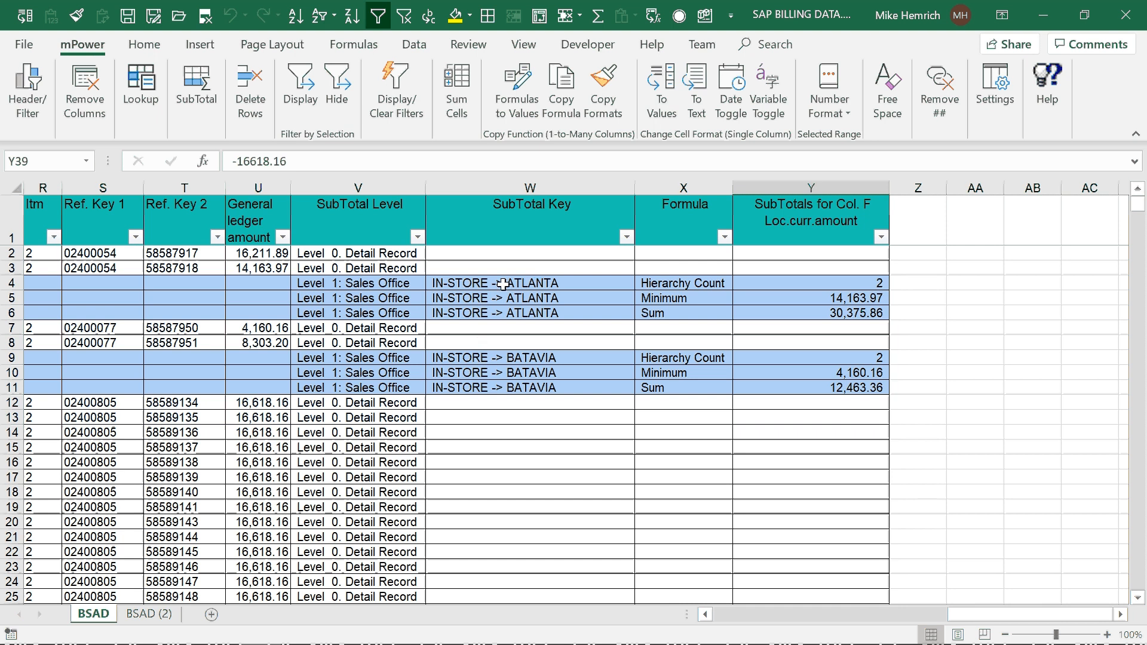
# Step: Display only the Level 1: Sales Office rows in the SubTotal Level column, look through them, and clear the filter
pyautogui.click(369, 299)
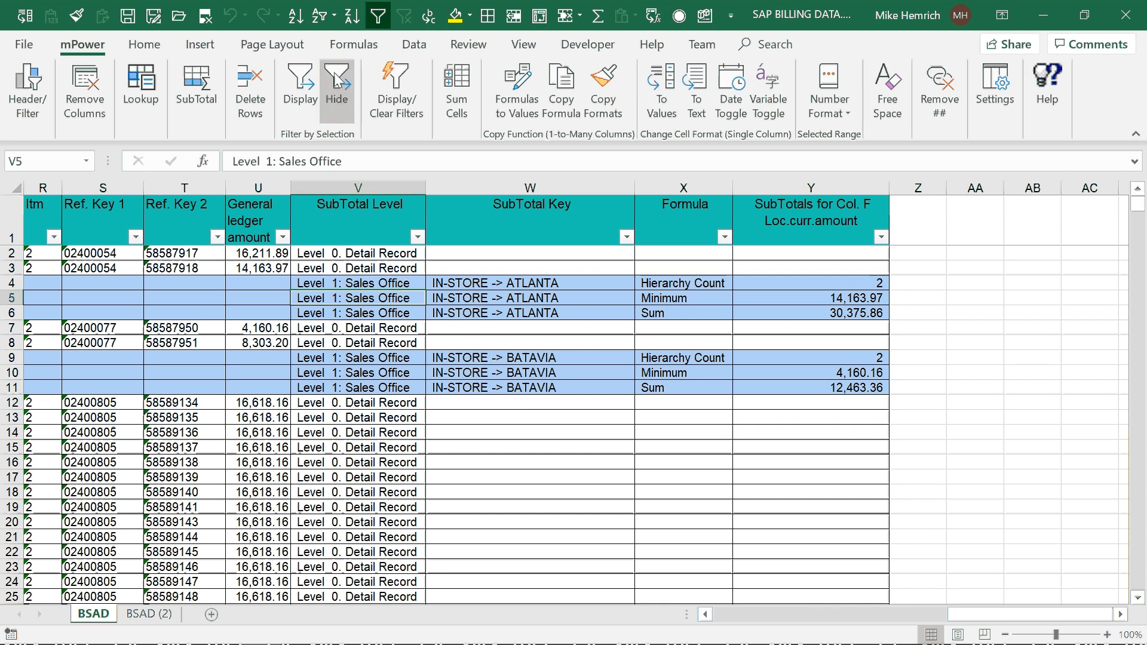
pyautogui.click(301, 84)
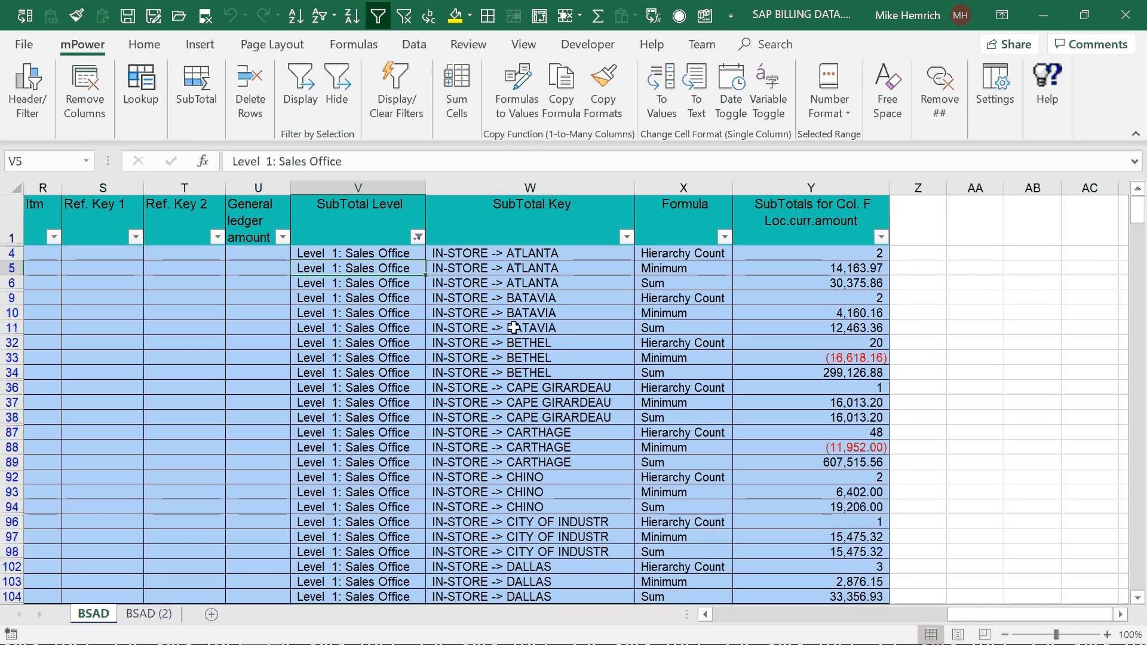
pyautogui.moveTo(1137, 210); pyautogui.dragTo(1138, 366)
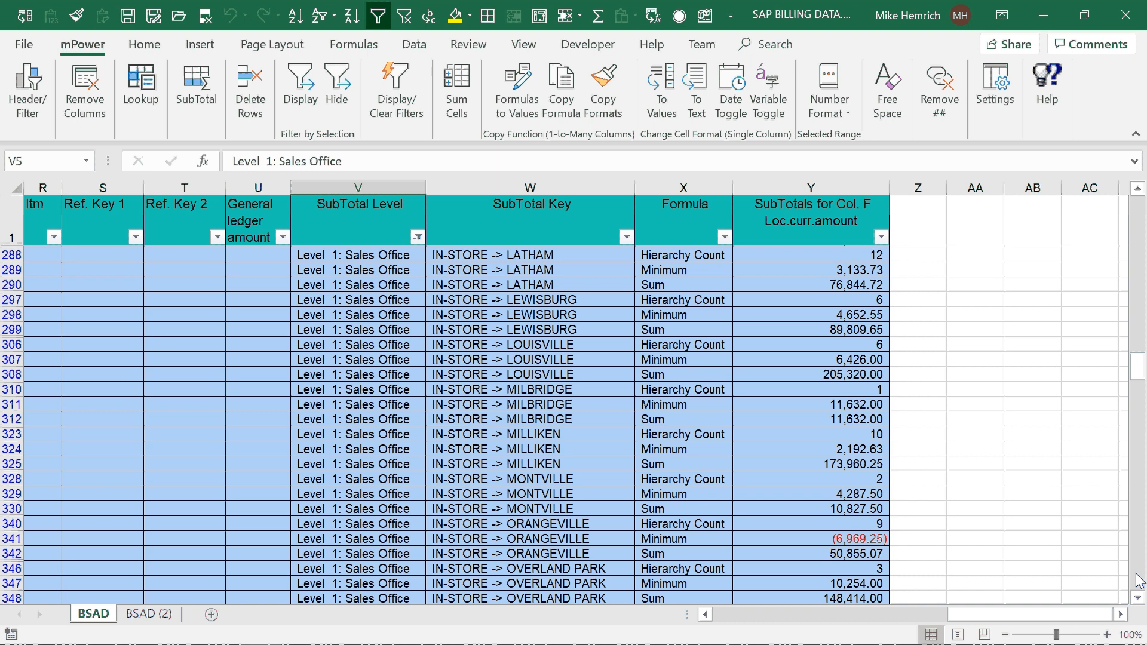
pyautogui.click(1139, 581)
pyautogui.click(405, 18)
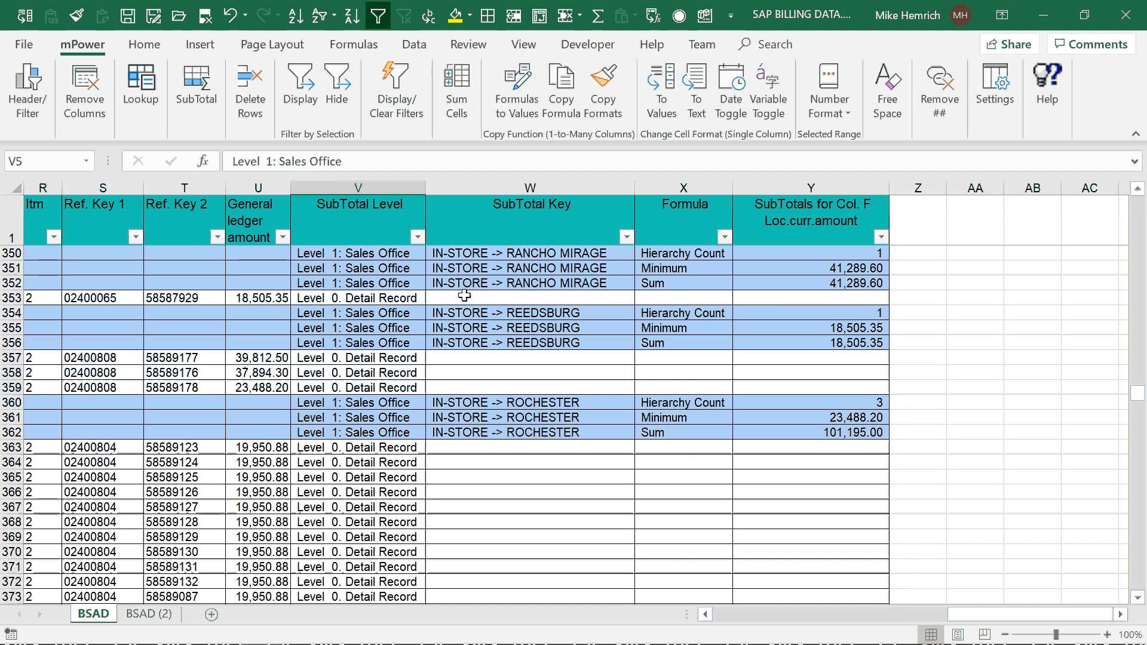
# Step: Hide the rows with a blank SubTotal Key and examine the subtotals for the IN-STORE and MAIL-ORDER transaction types
pyautogui.click(530, 298)
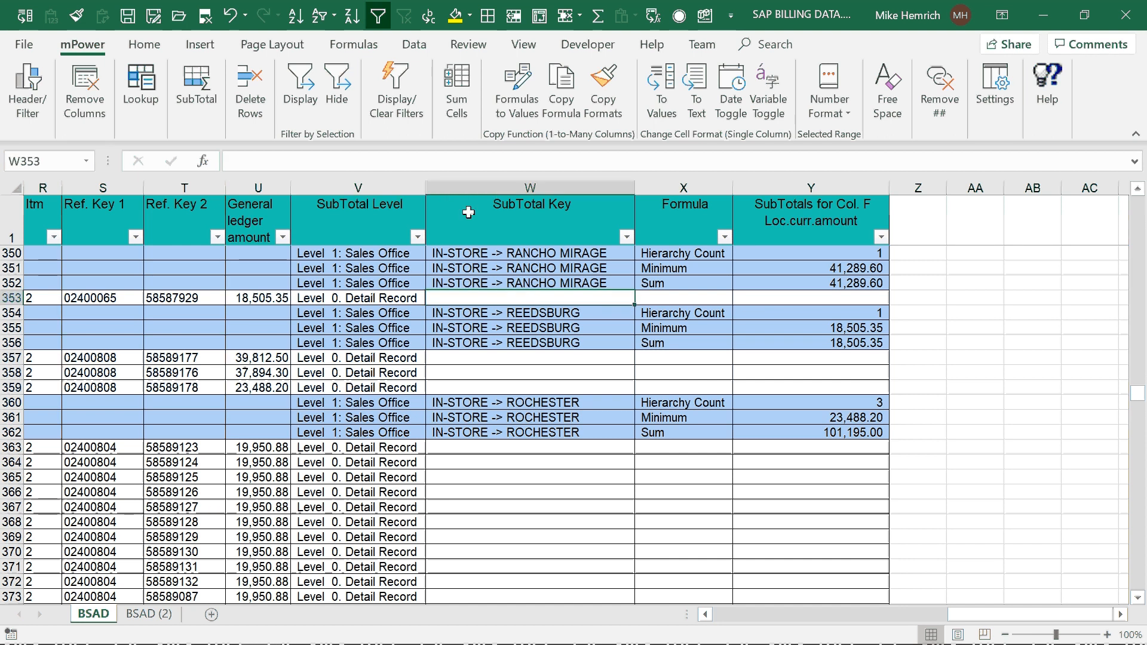
pyautogui.click(336, 89)
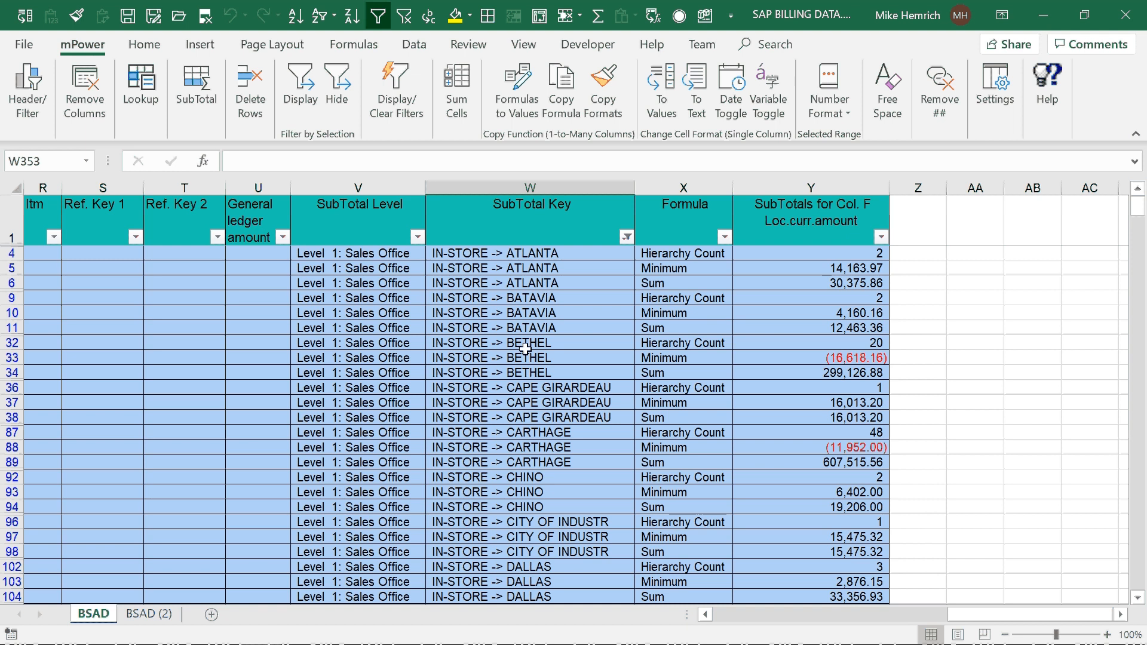
pyautogui.click(1140, 519)
pyautogui.click(1140, 519)
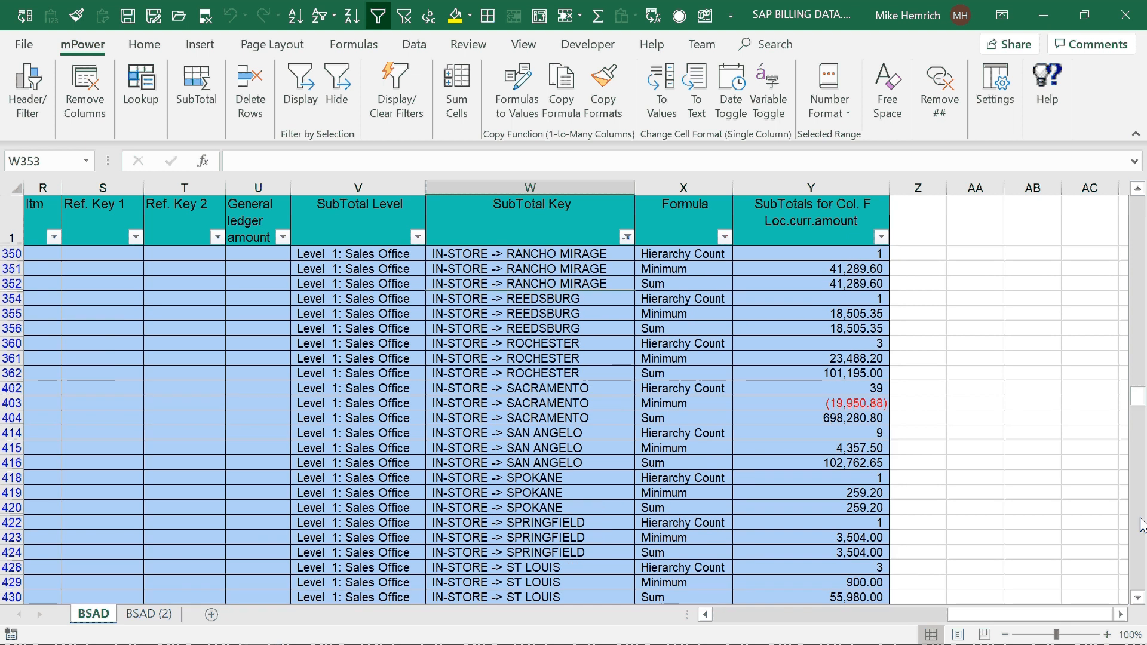
pyautogui.scroll(1, 1138, 419)
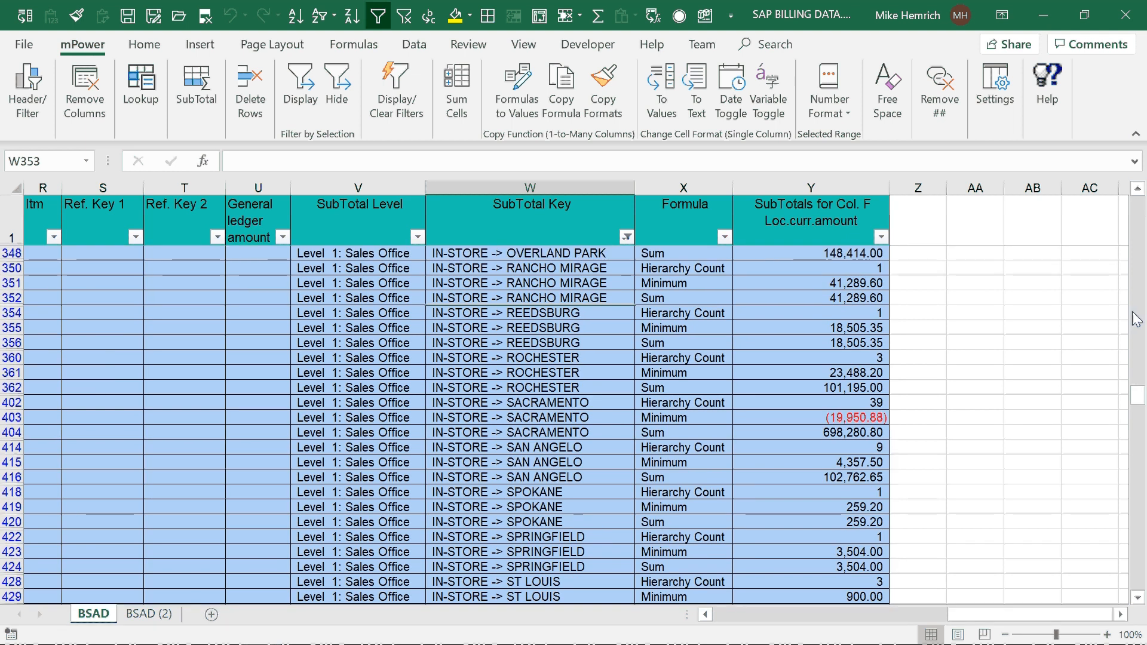
pyautogui.click(1136, 319)
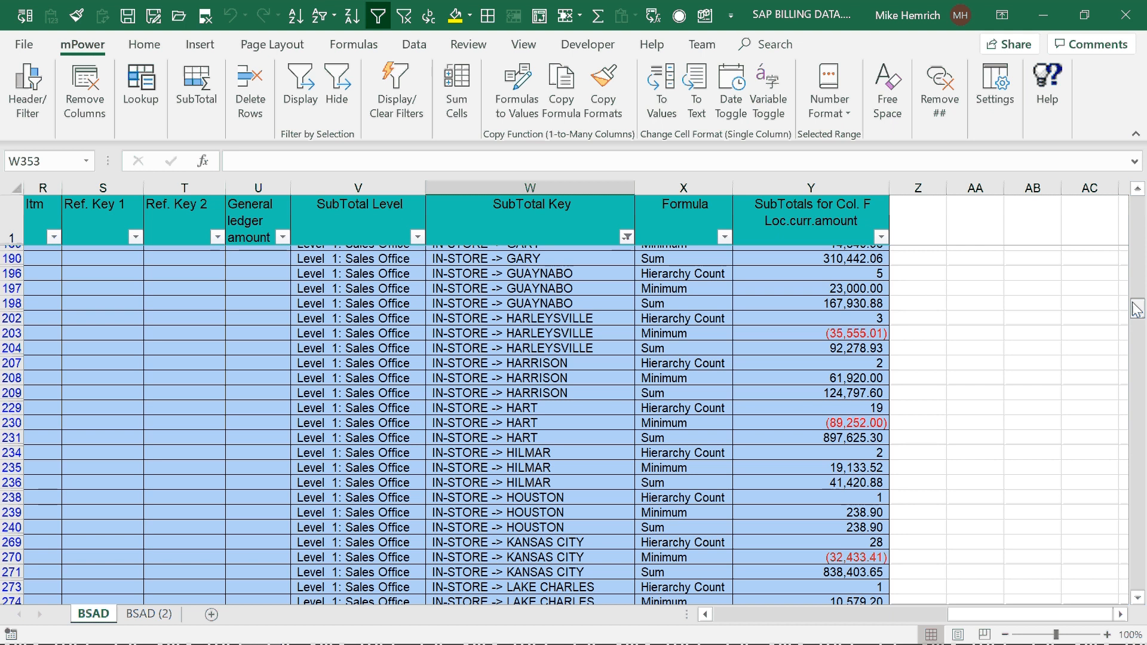
pyautogui.click(1139, 540)
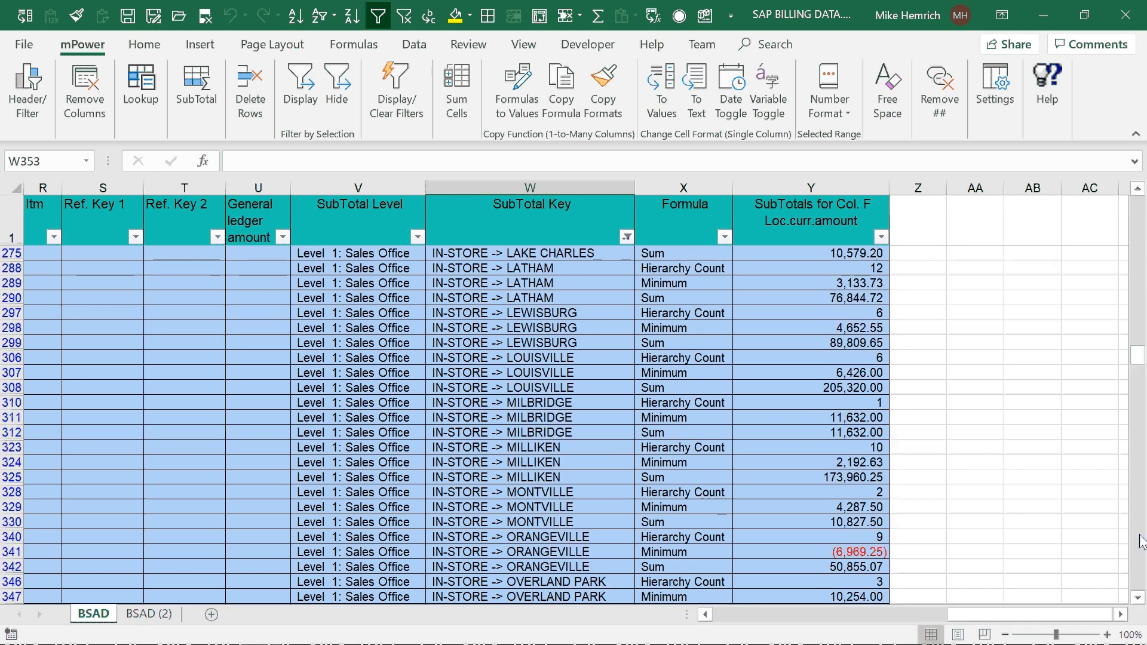
pyautogui.click(1139, 540)
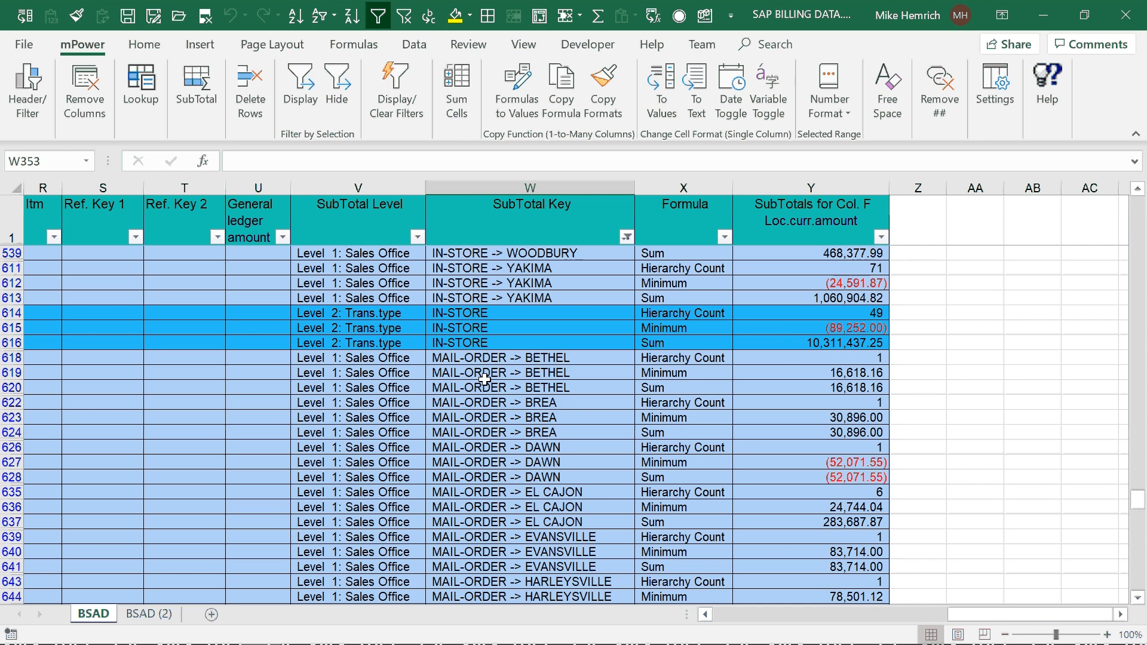
pyautogui.hscroll(-1, 448, 329)
pyautogui.click(416, 277)
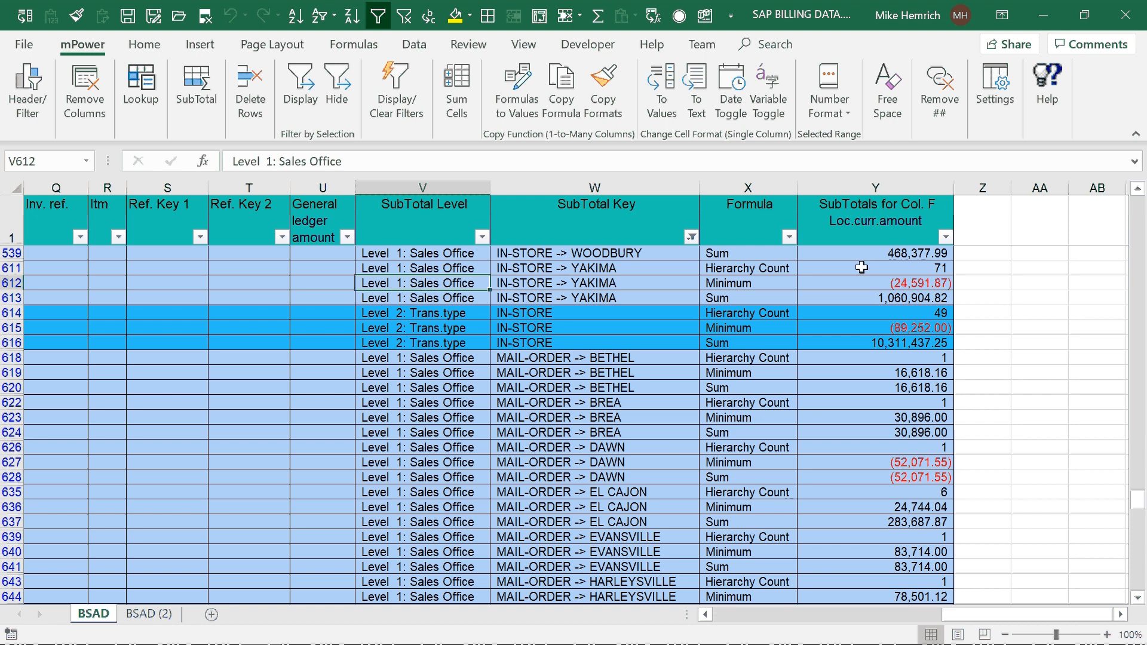
# Step: Regenerate the subtotals with Same Column placement and examine the subtotal columns at the start of the BSAD sheet
pyautogui.click(188, 72)
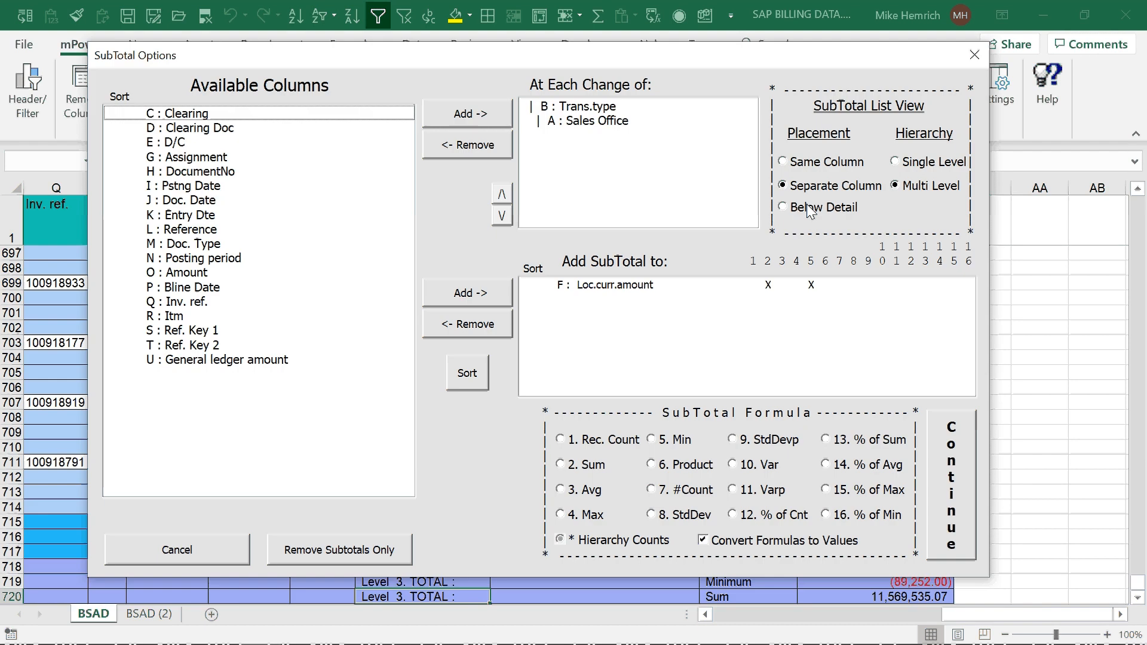
pyautogui.click(806, 168)
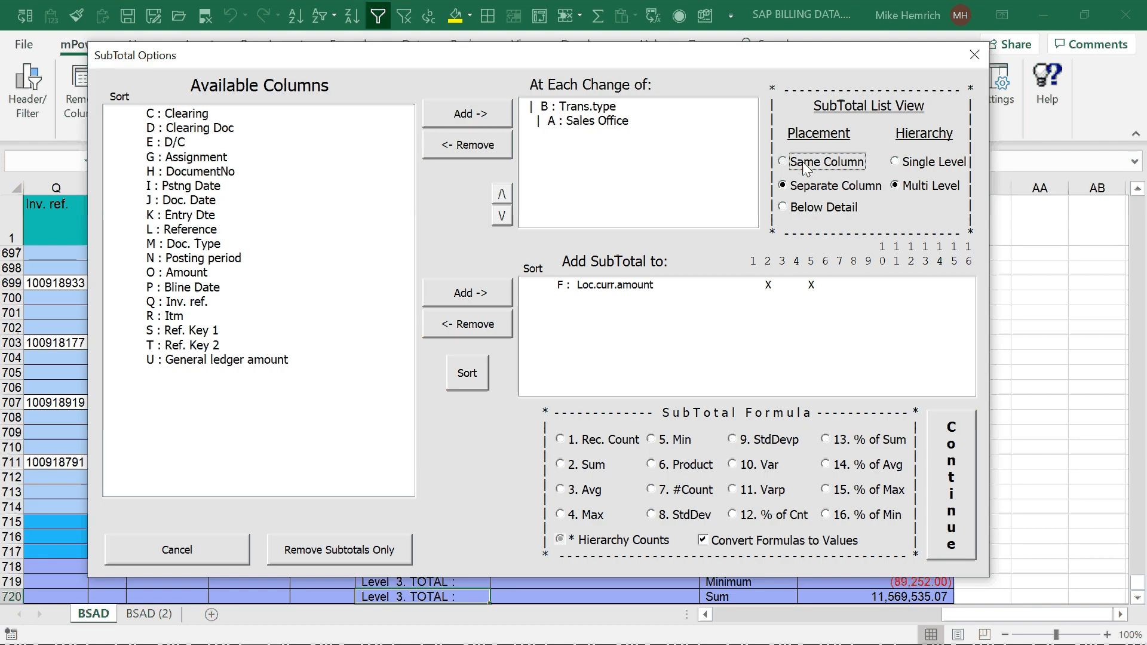
pyautogui.click(950, 471)
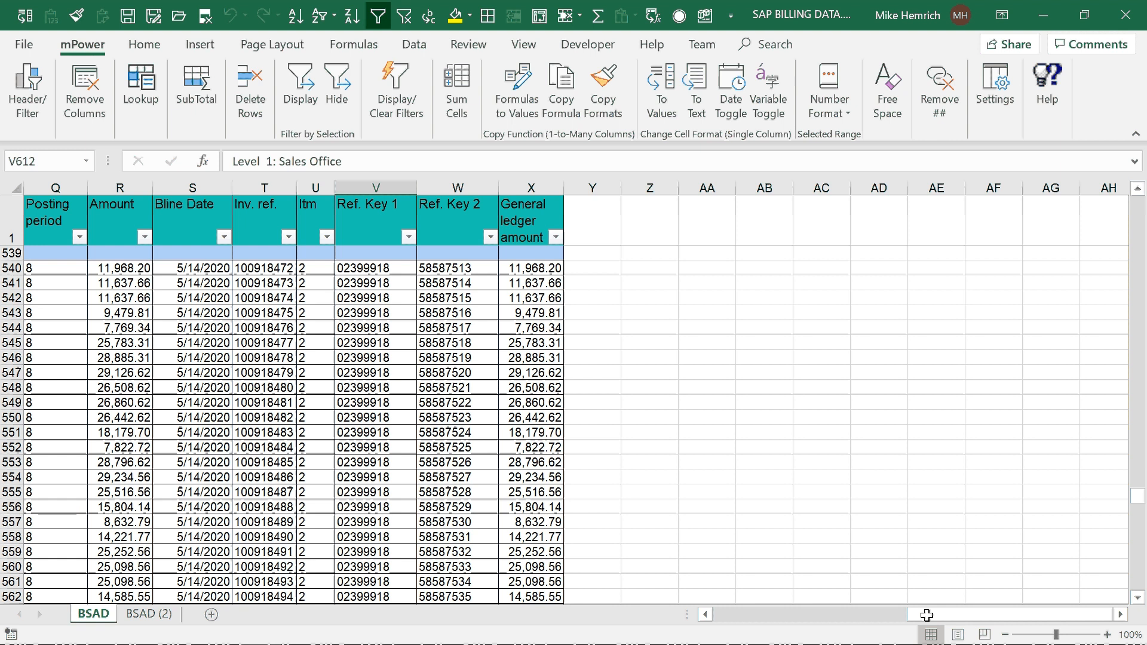
pyautogui.click(731, 615)
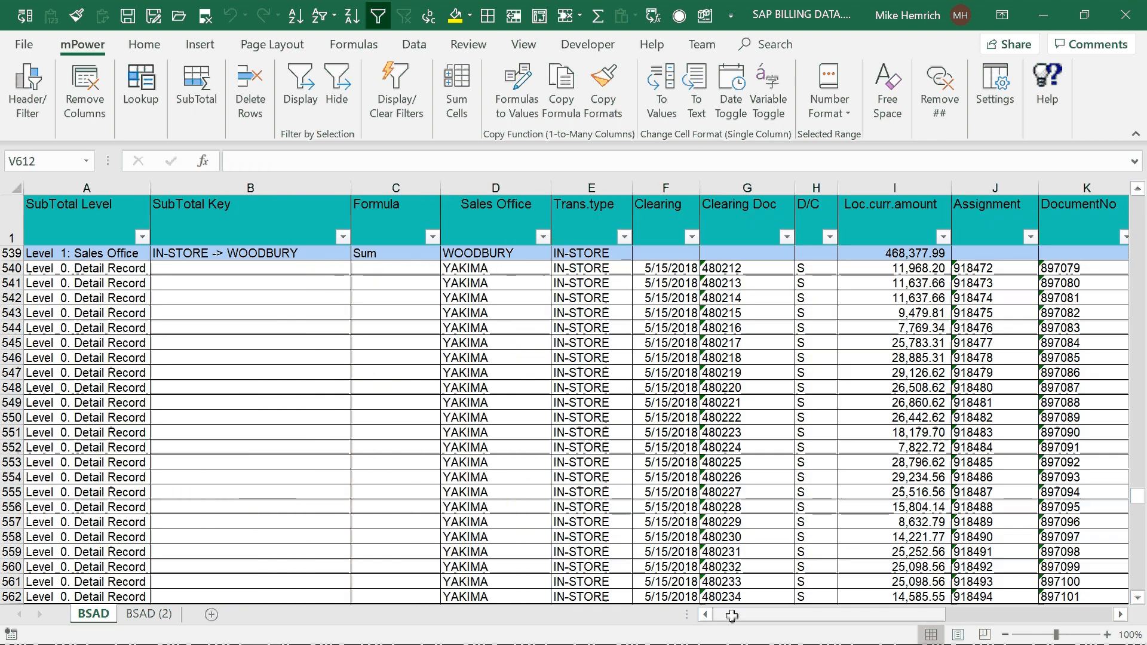
pyautogui.click(1139, 378)
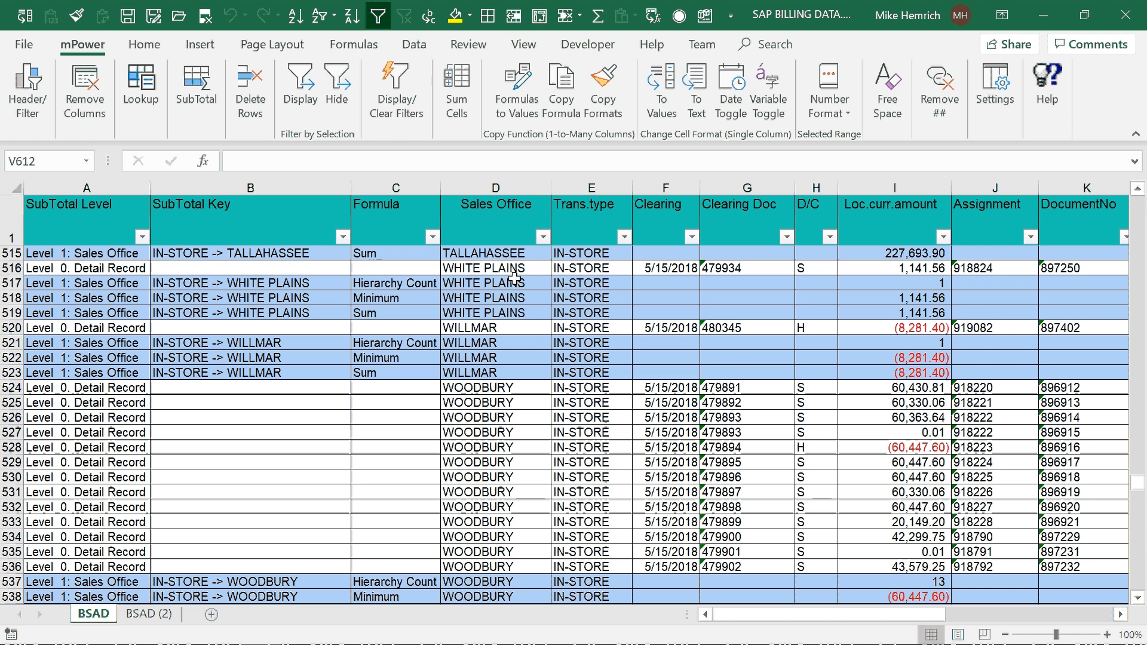
# Step: Remove only the subtotals from the BSAD sheet, keeping the detail records
pyautogui.click(186, 82)
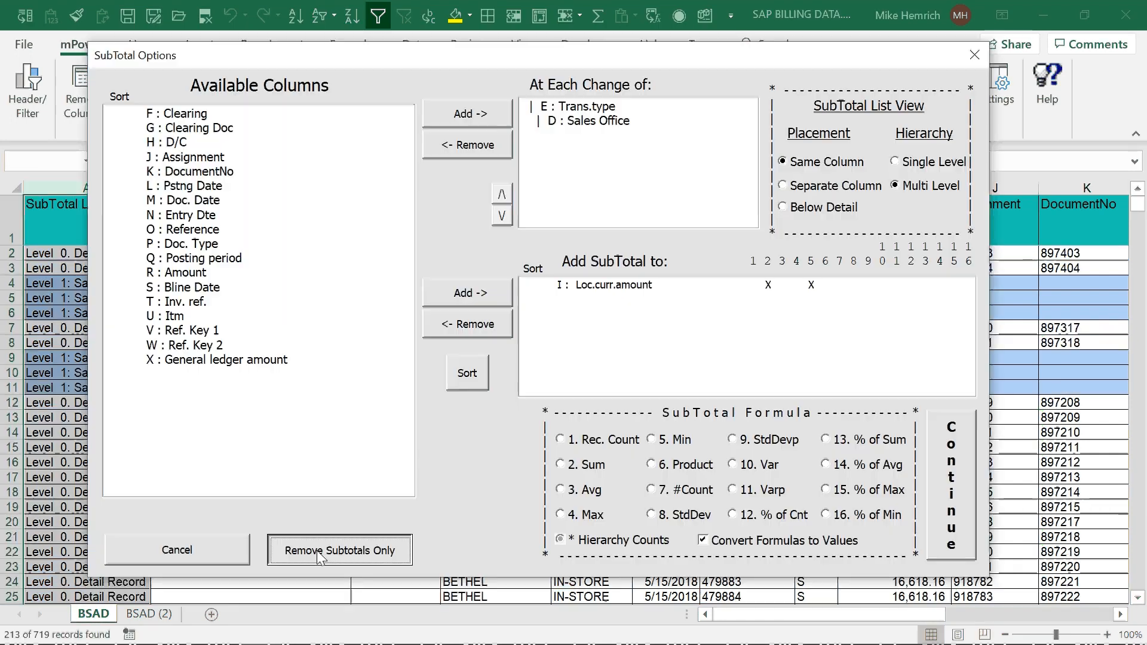
pyautogui.click(338, 550)
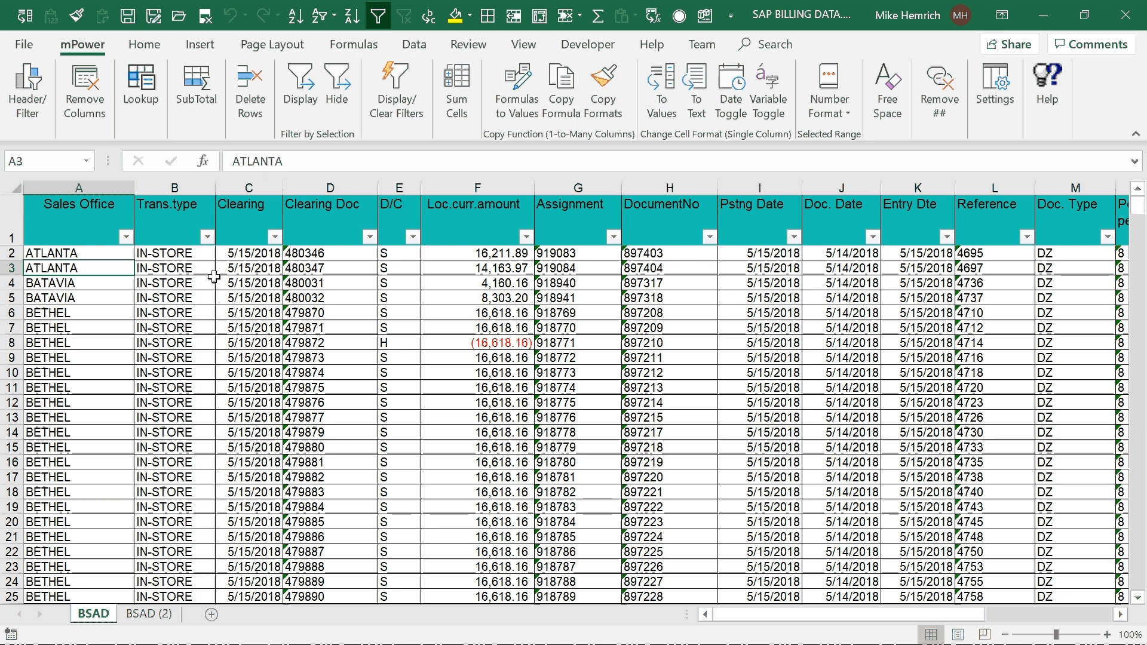
# Step: Copy the eight Clearing Doc numbers in cells G5:G12 of the BSAD (2) sheet
pyautogui.hotkey('ctrl', 'pagedown')
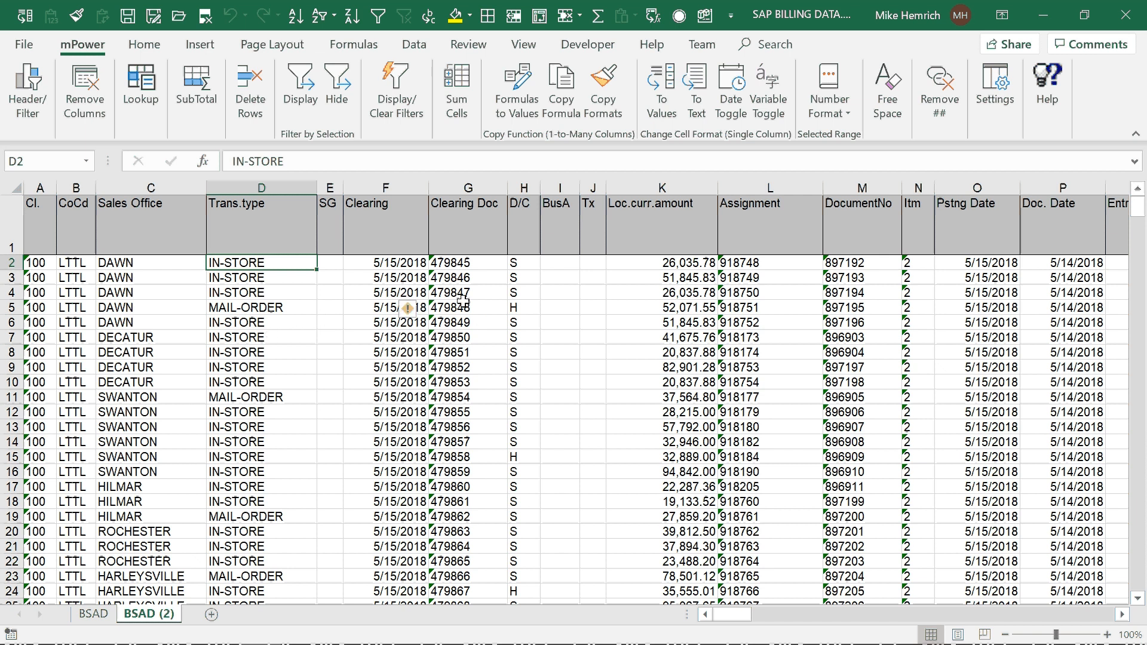
pyautogui.moveTo(463, 301); pyautogui.dragTo(463, 408)
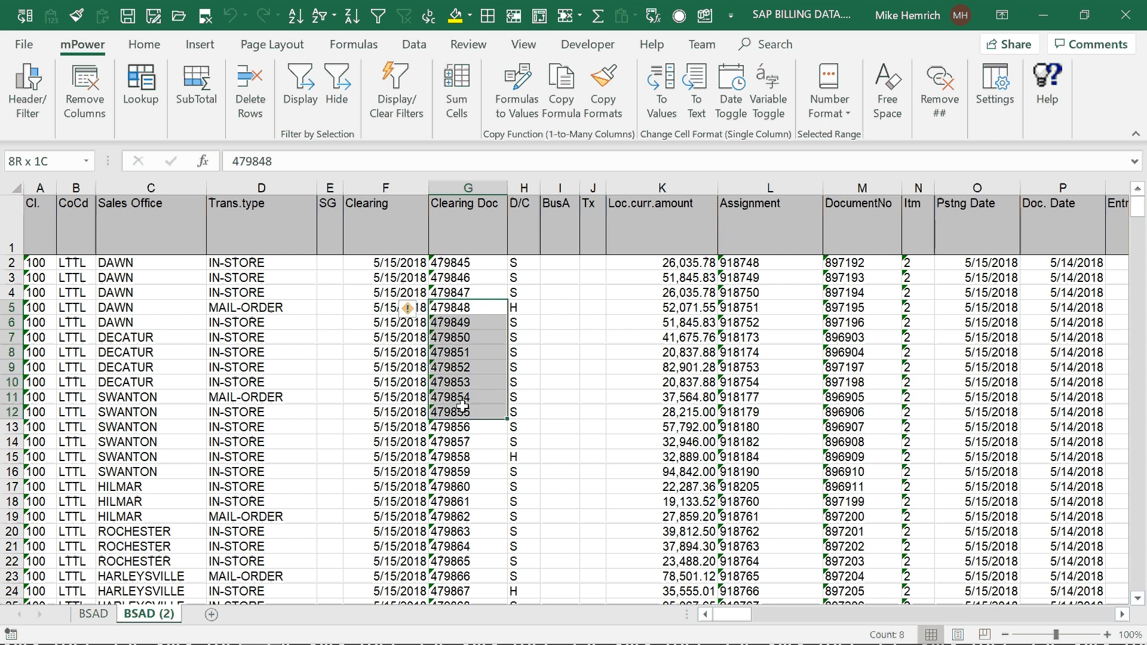
pyautogui.moveTo(463, 408); pyautogui.dragTo(464, 408)
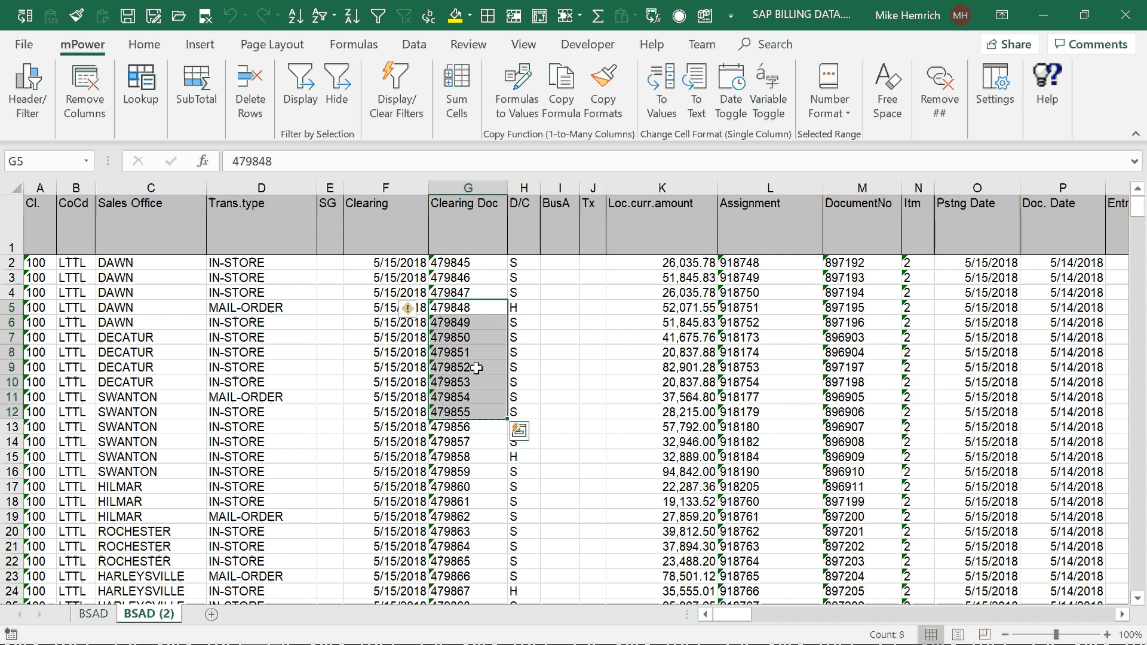
pyautogui.hotkey('ctrl', 'c')
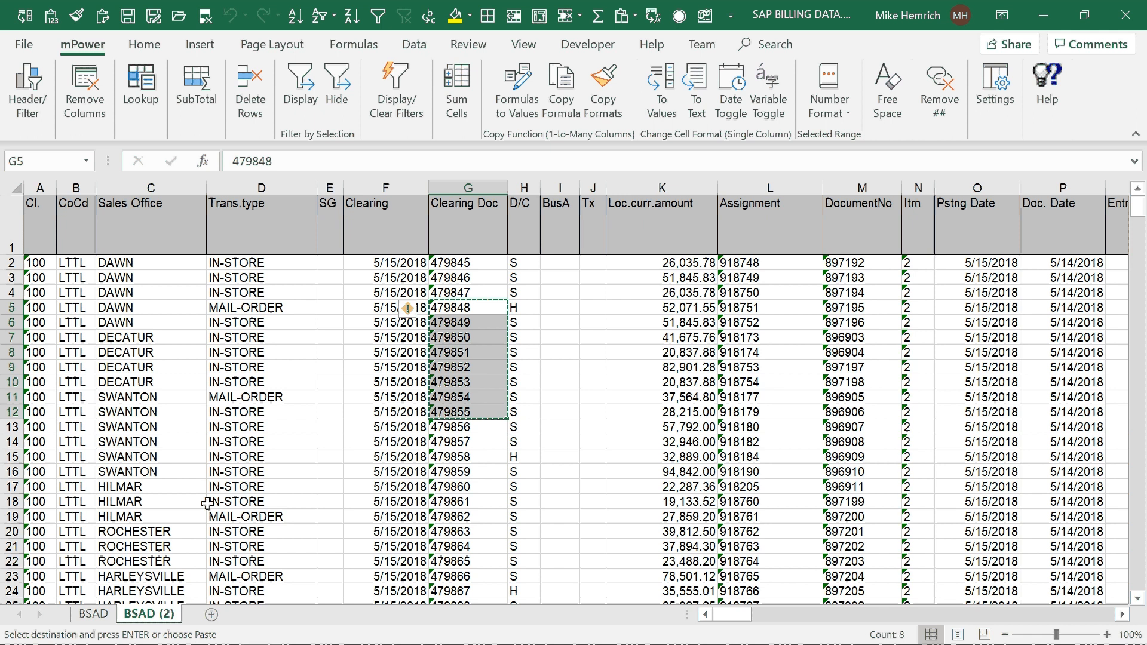
# Step: Display only the BSAD rows whose Clearing Doc matches the copied numbers and delete those displayed rows without creating a backup
pyautogui.click(96, 614)
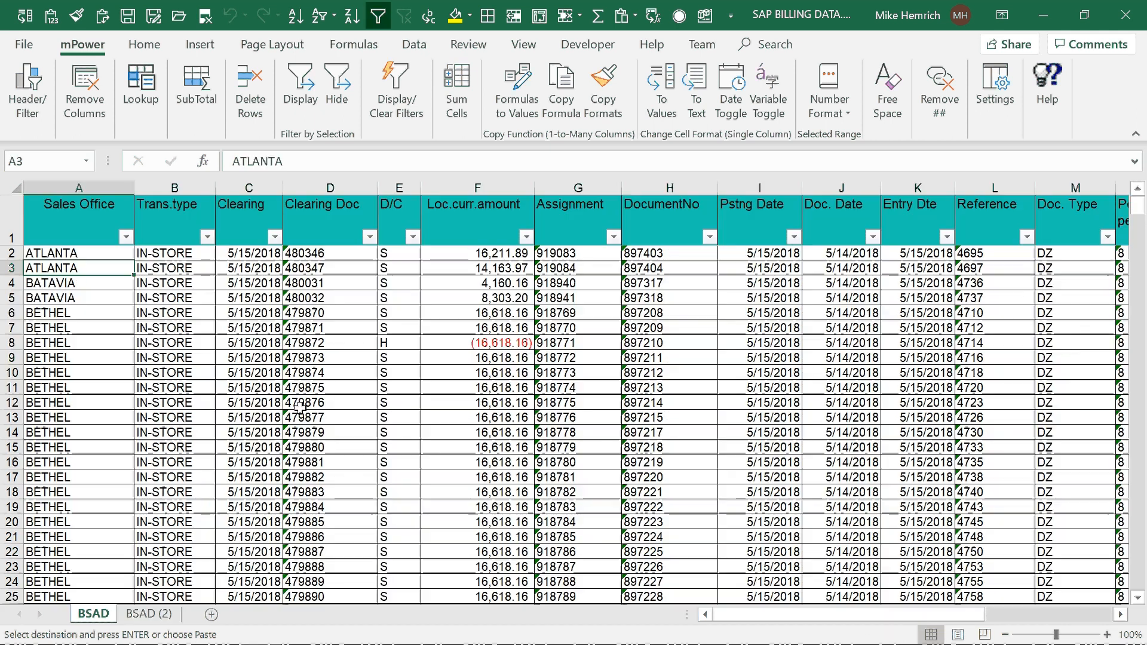
pyautogui.click(340, 186)
pyautogui.click(300, 90)
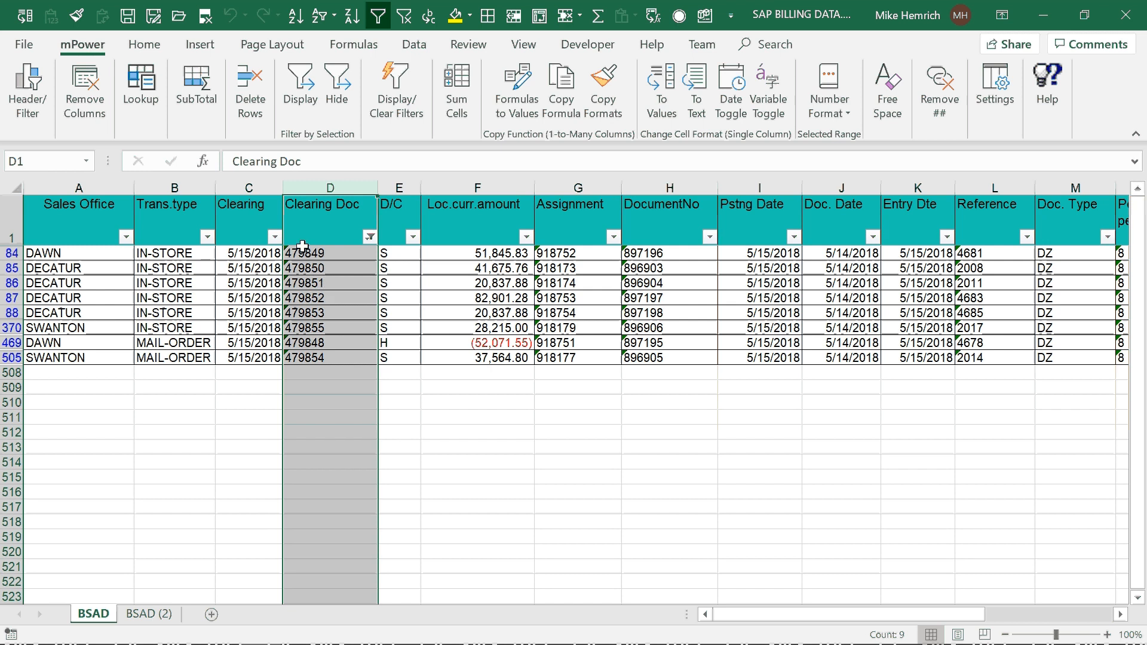
pyautogui.click(251, 91)
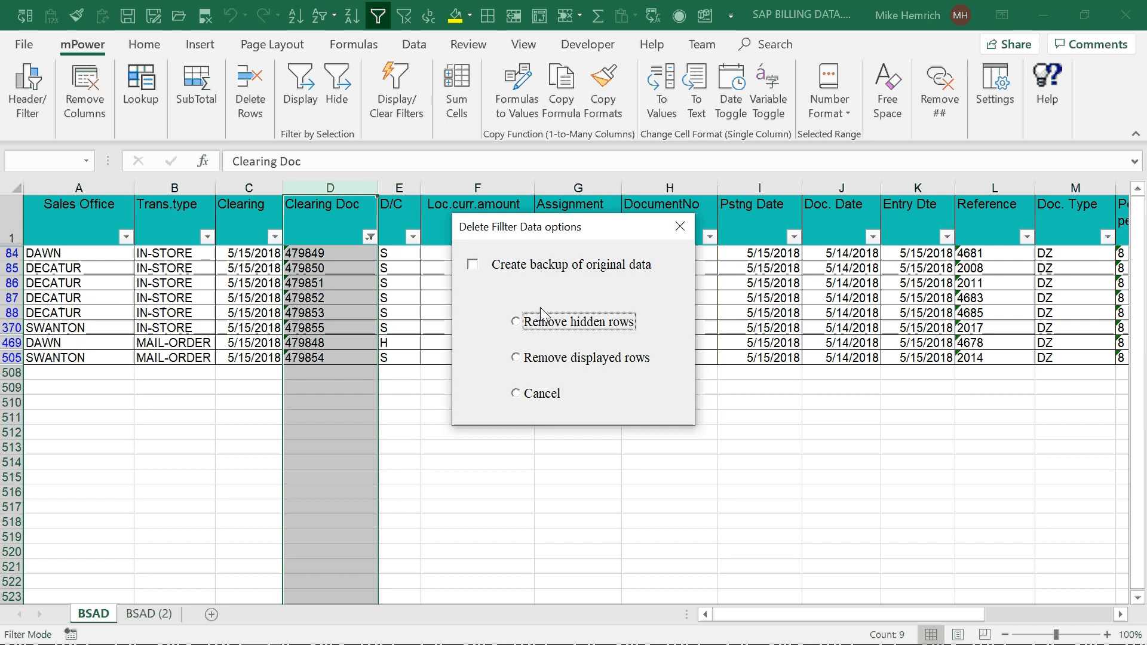
pyautogui.click(540, 358)
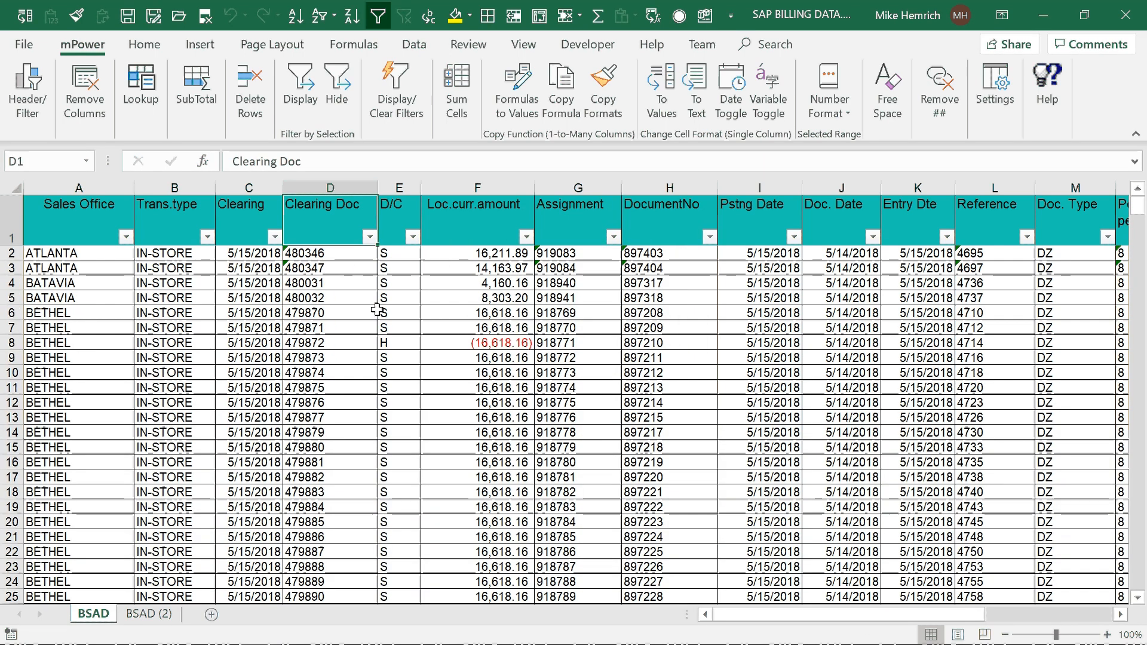
# Step: Replace the Clearing Doc value in cell D11 of the BSAD sheet with NO DOC
pyautogui.click(313, 271)
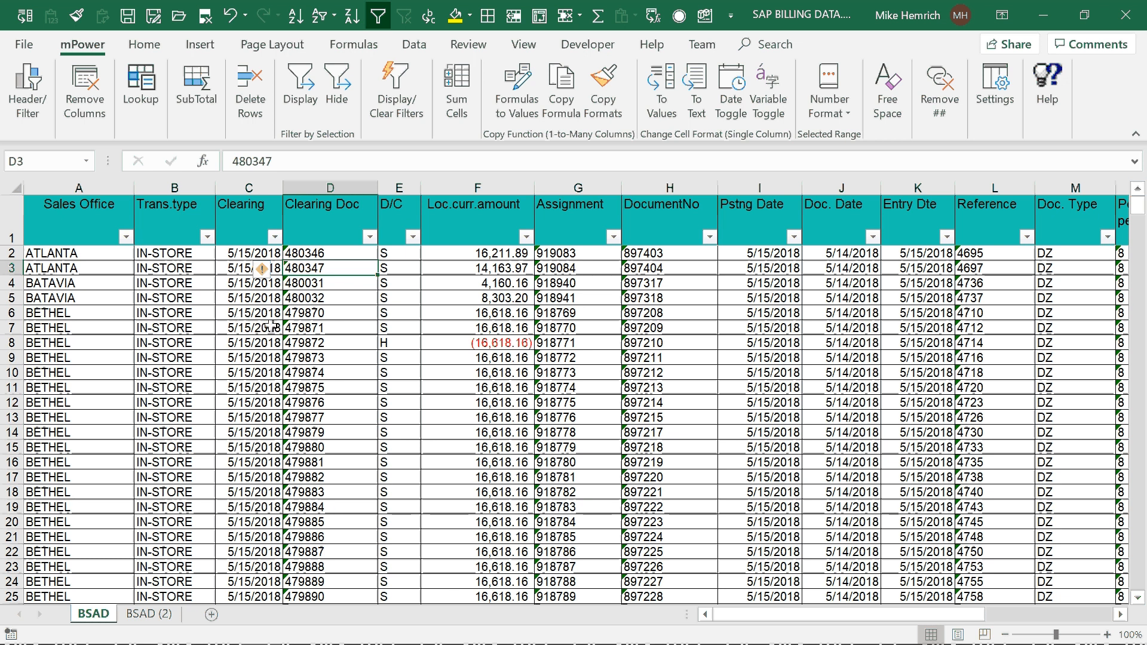
pyautogui.click(324, 388)
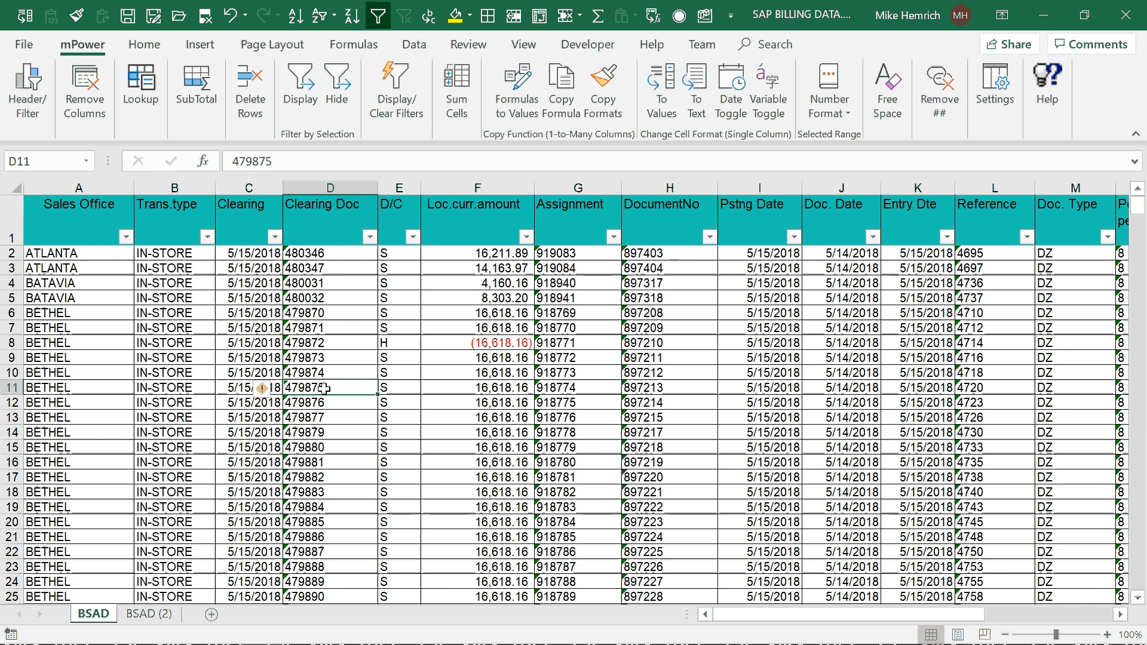
pyautogui.write('N')
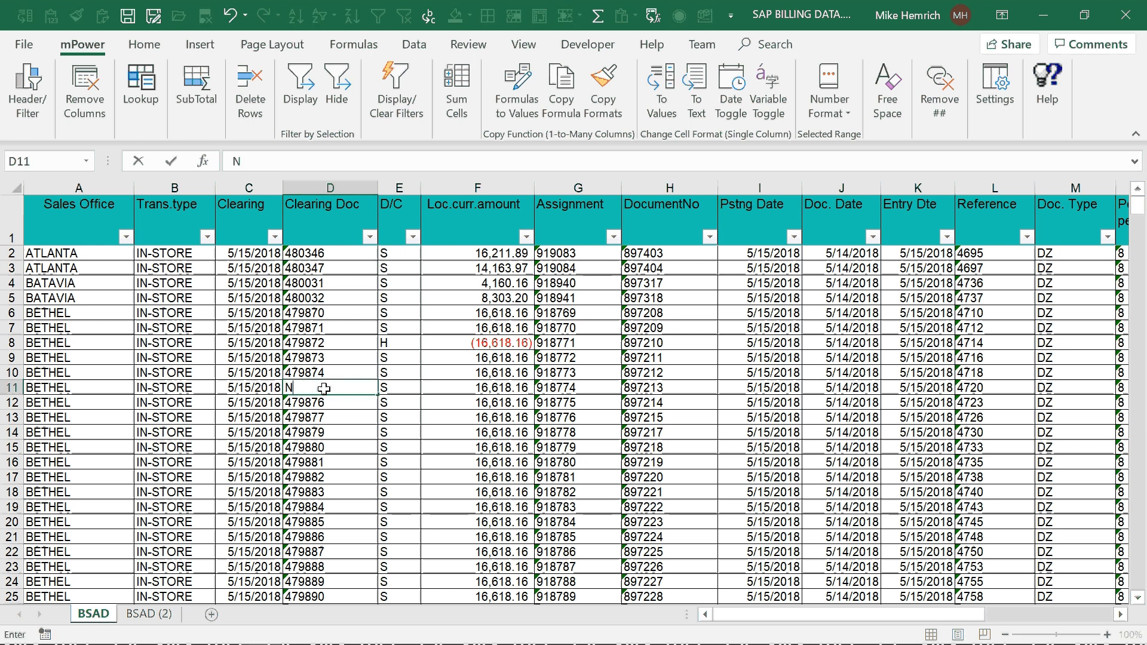
pyautogui.write('O DOC')
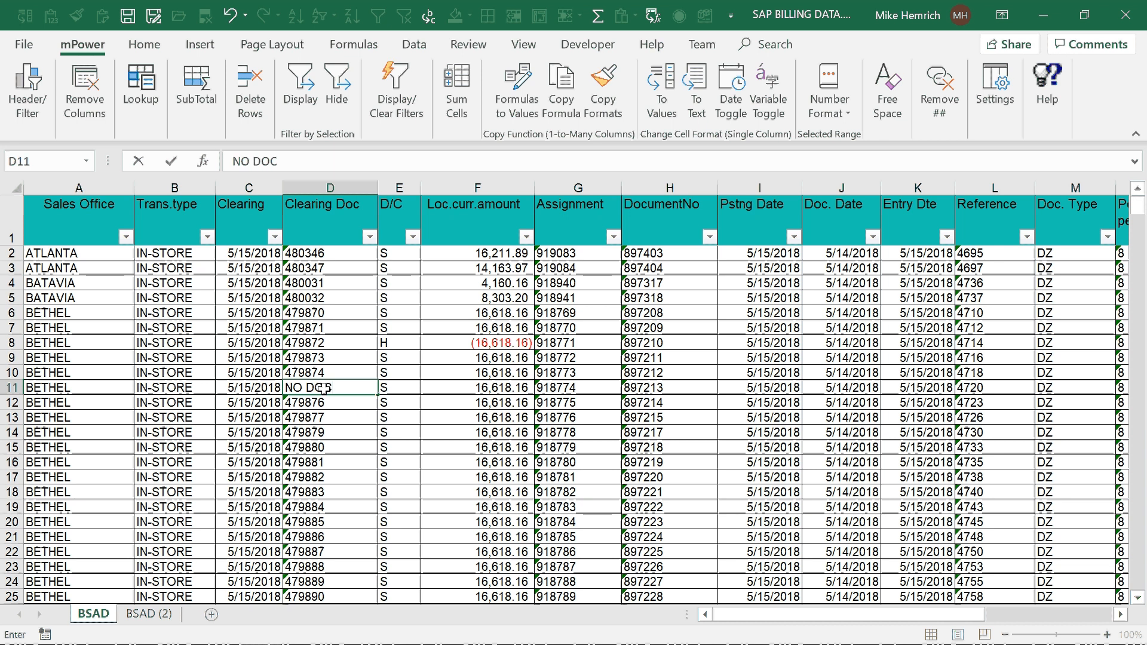
pyautogui.press('Return')
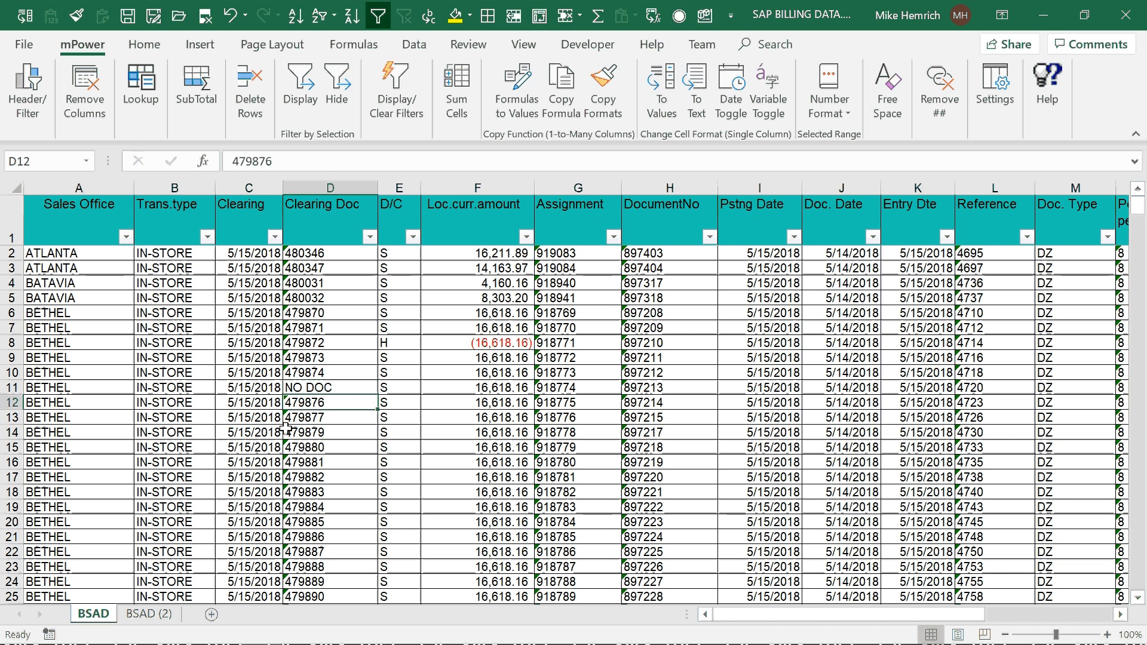
# Step: Compare the column layouts of the BSAD (2) and BSAD sheets
pyautogui.click(148, 614)
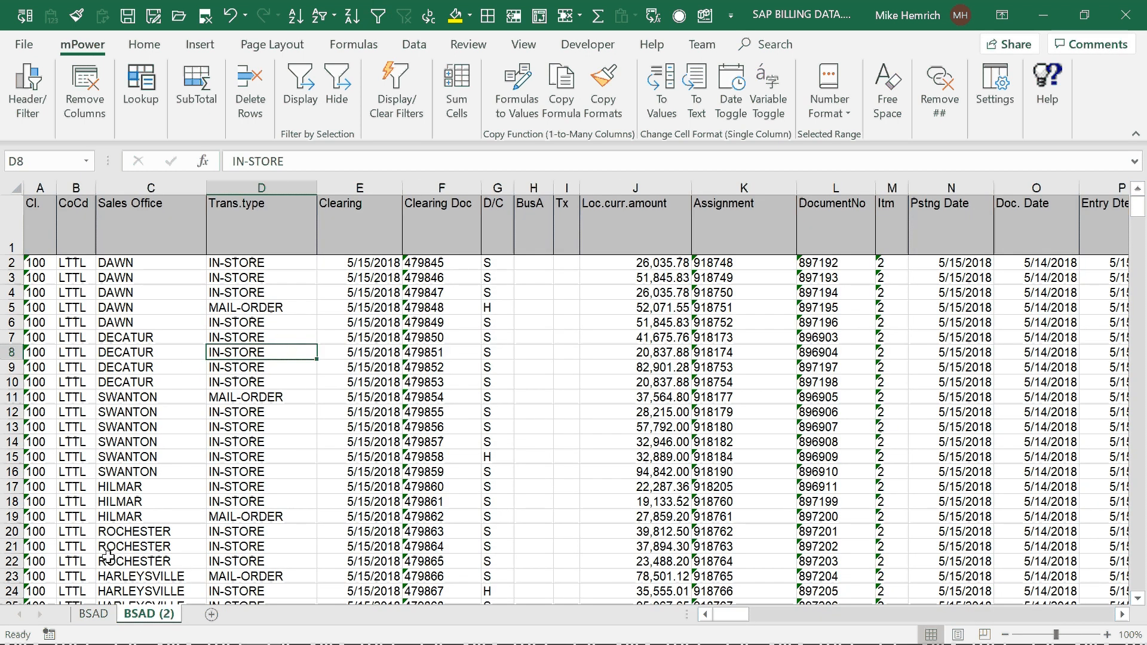
pyautogui.click(94, 615)
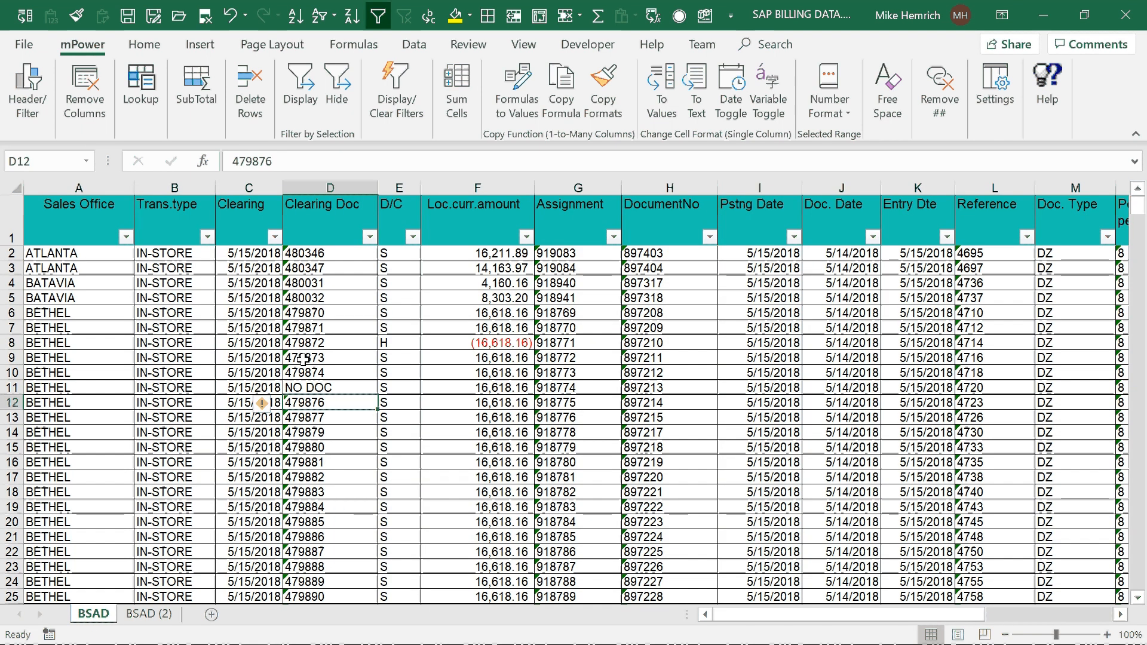
pyautogui.click(149, 615)
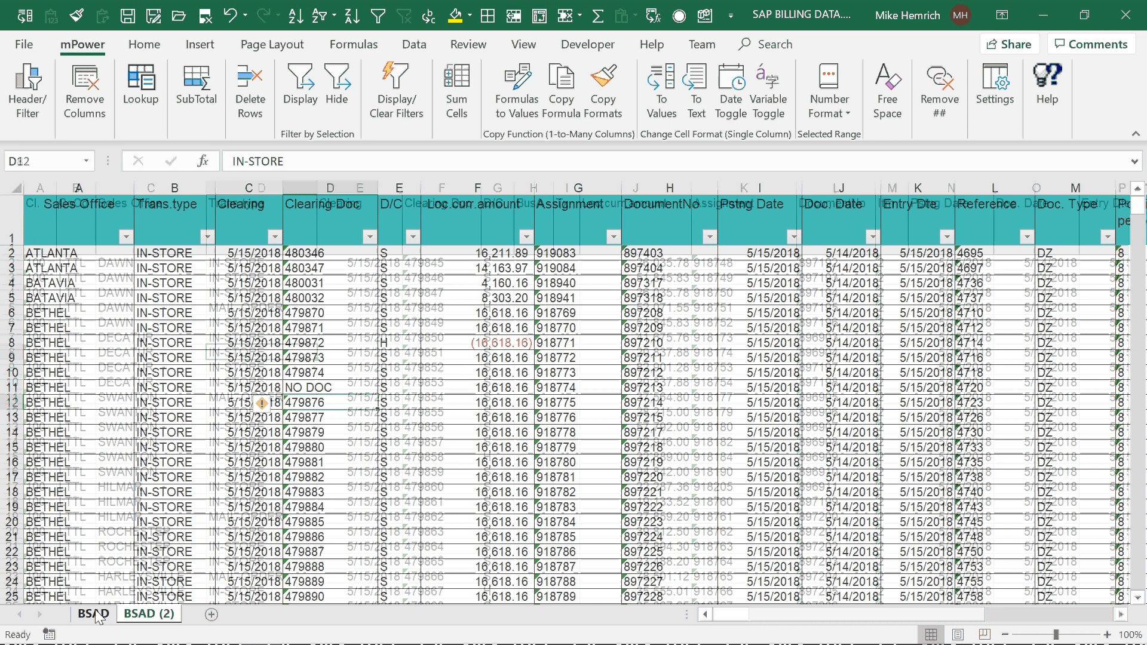
pyautogui.click(95, 615)
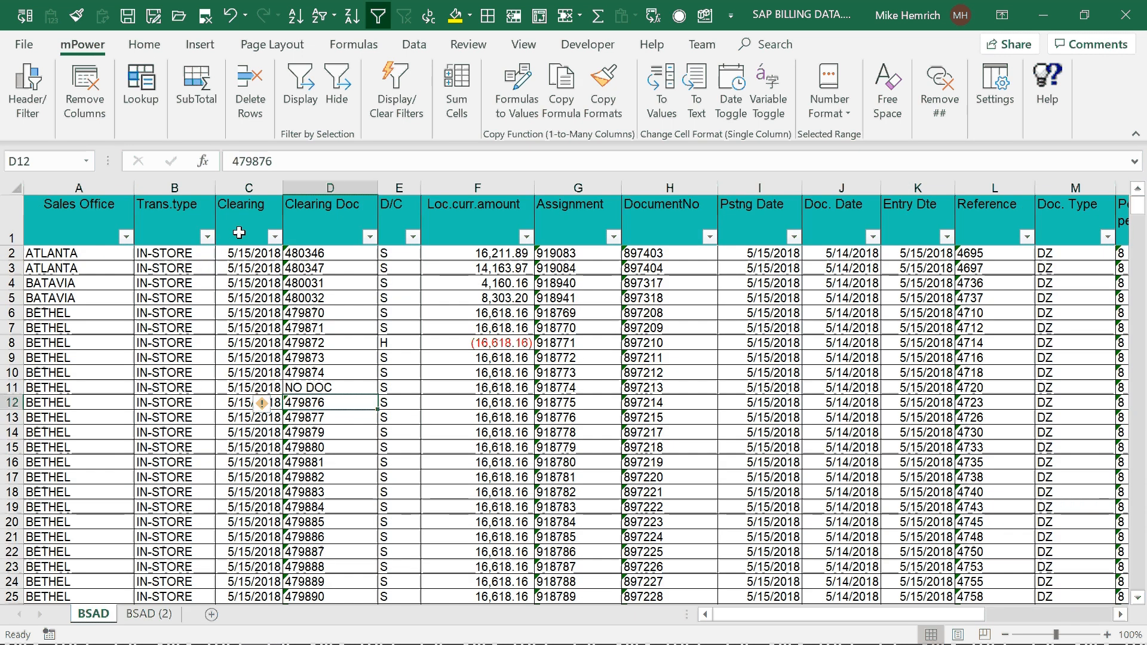
pyautogui.click(143, 87)
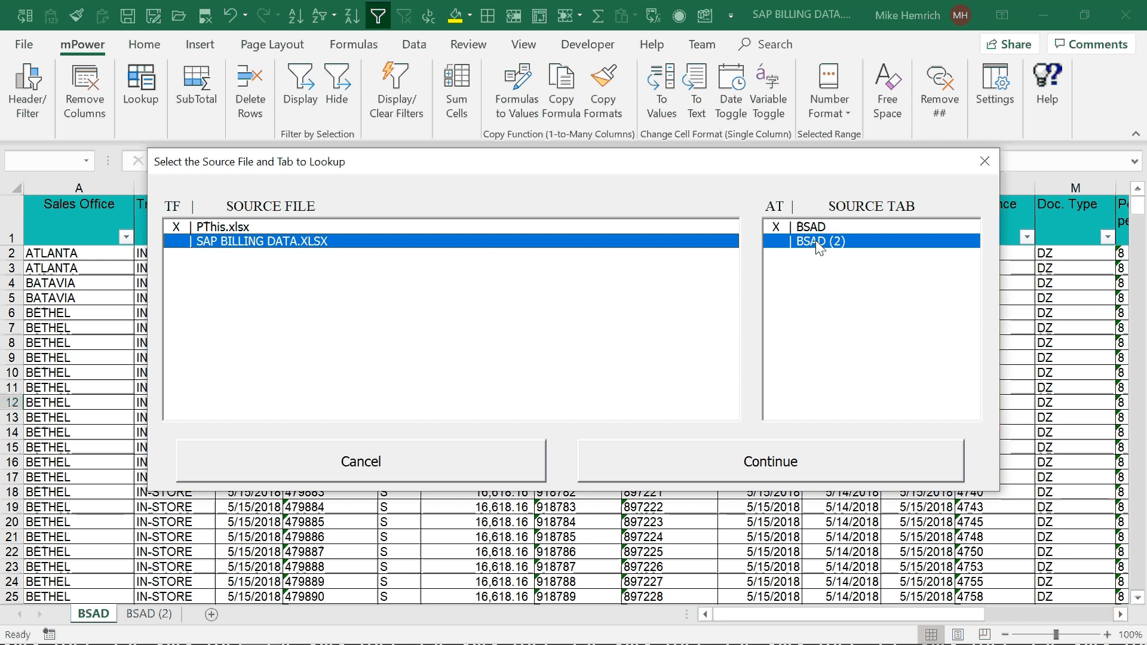
pyautogui.click(755, 466)
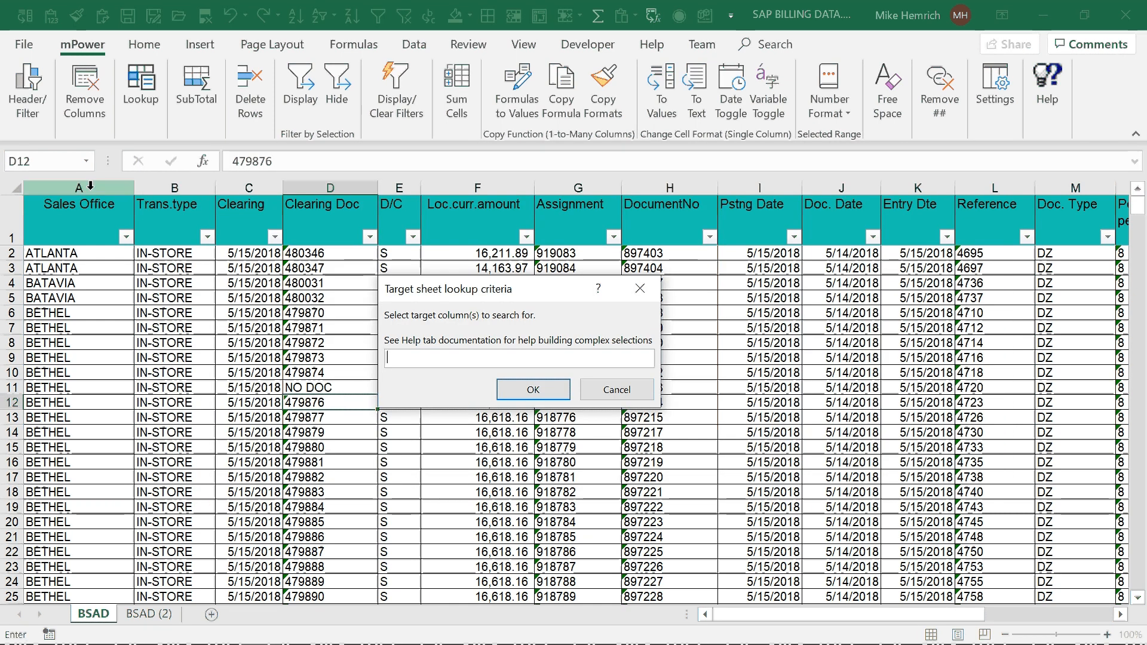
pyautogui.moveTo(91, 186); pyautogui.dragTo(495, 192)
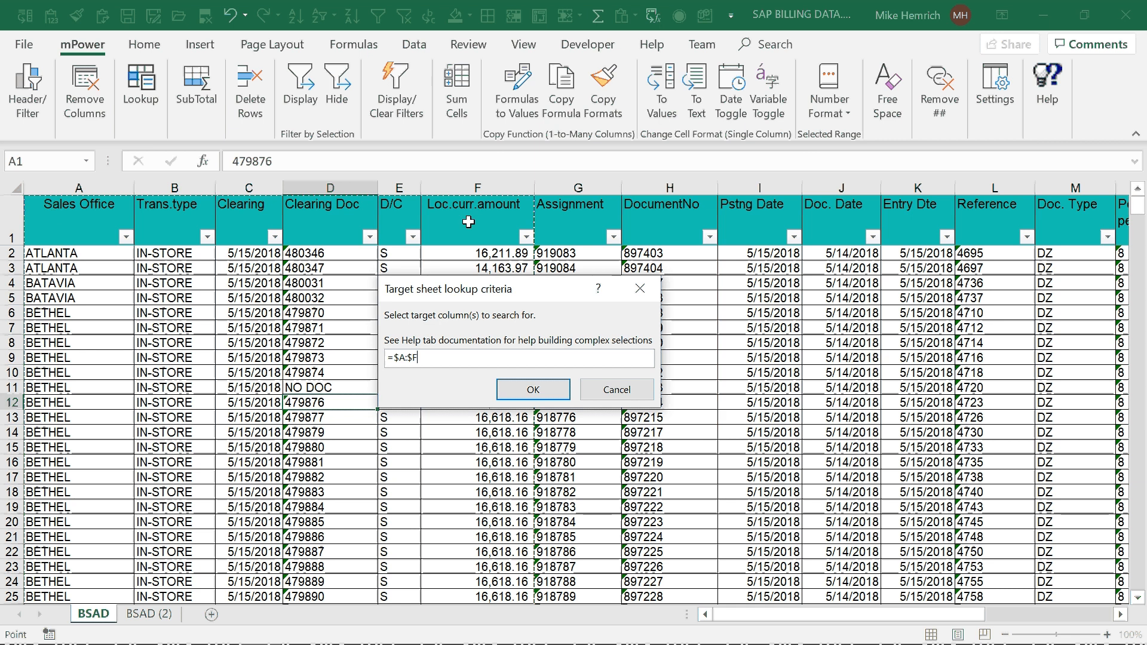
pyautogui.click(549, 399)
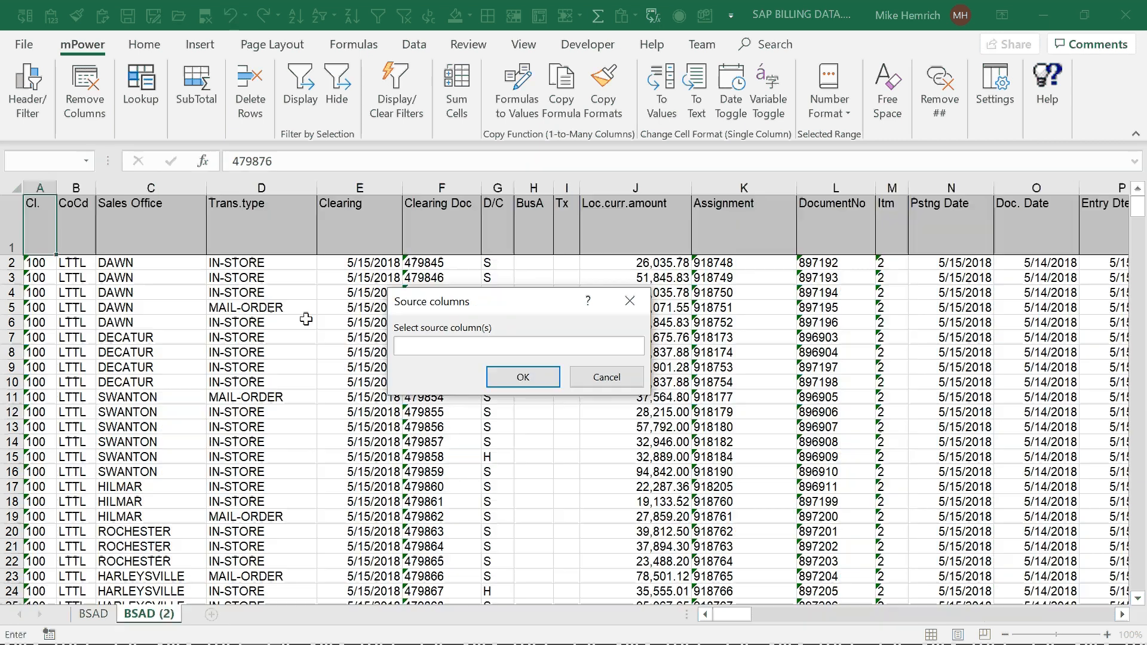
pyautogui.click(190, 180)
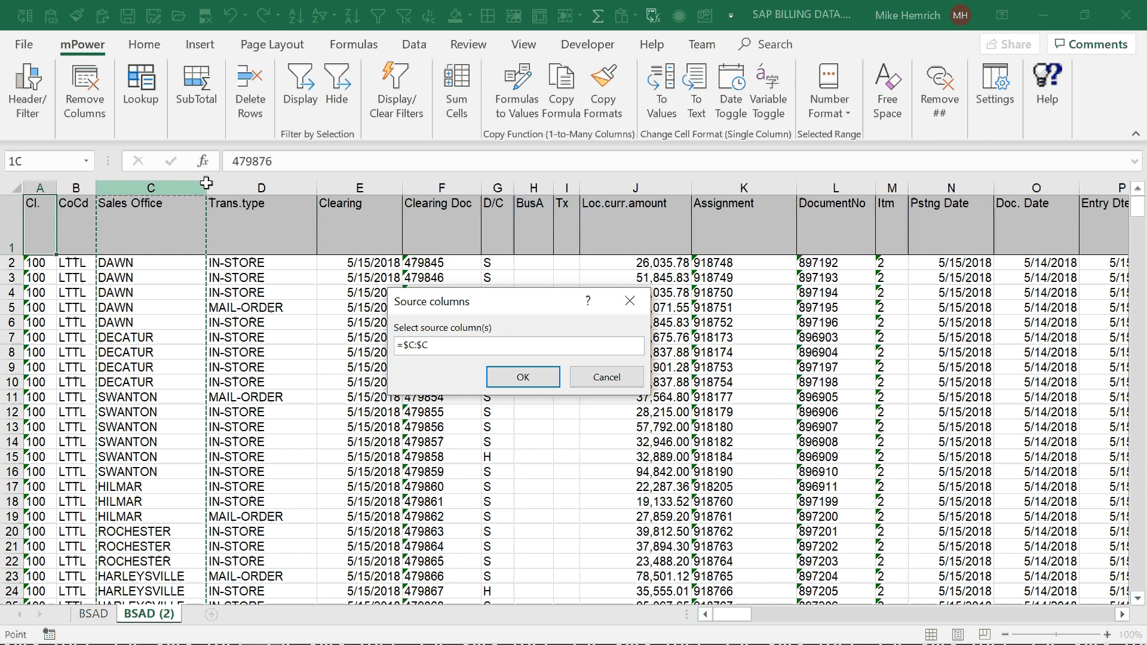
pyautogui.moveTo(206, 183); pyautogui.dragTo(436, 187)
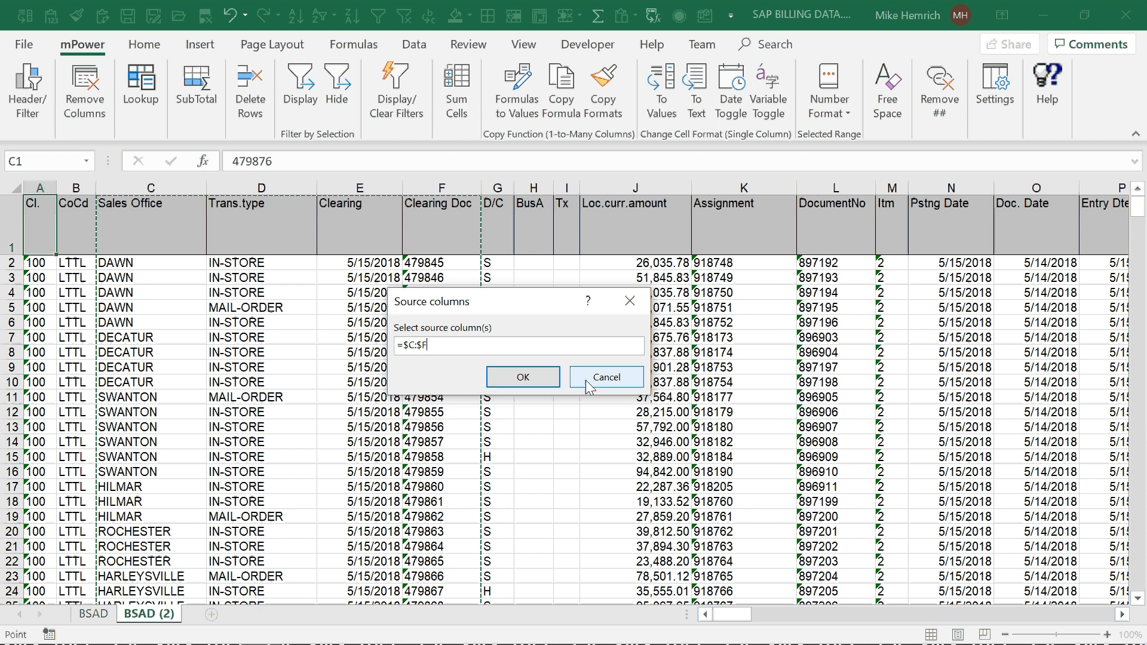
pyautogui.click(586, 380)
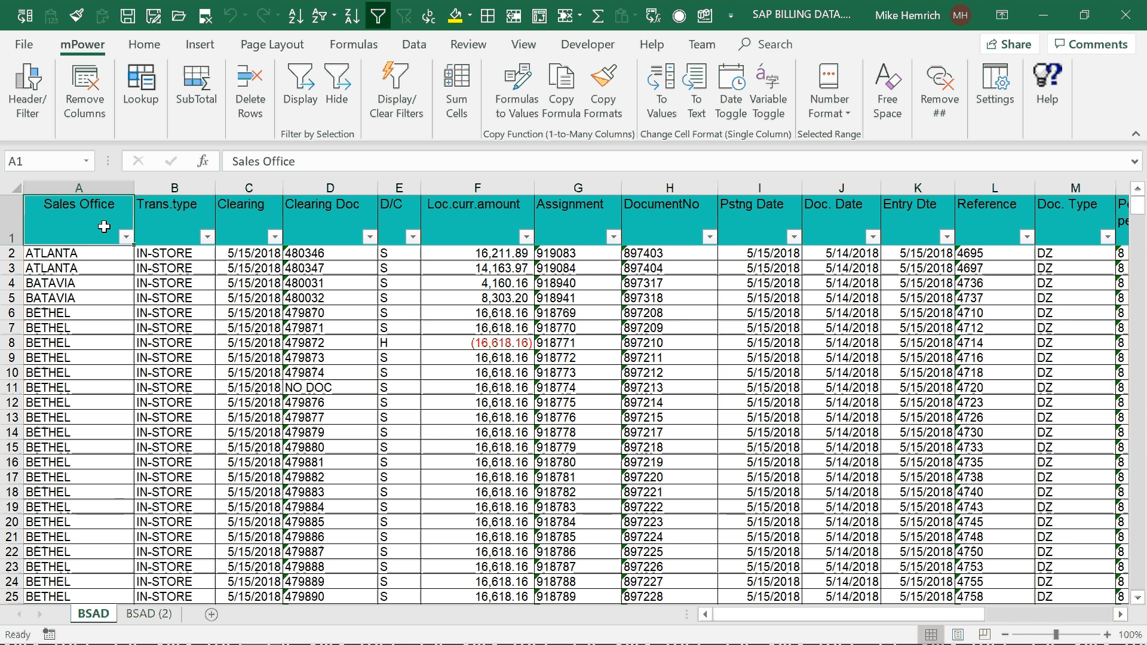
# Step: Start a Lookup from the BSAD (2) tab of SAP BILLING DATA.XLSX, matching target columns A:E against source columns C:G
pyautogui.click(142, 88)
pyautogui.moveTo(250, 158); pyautogui.dragTo(280, 254)
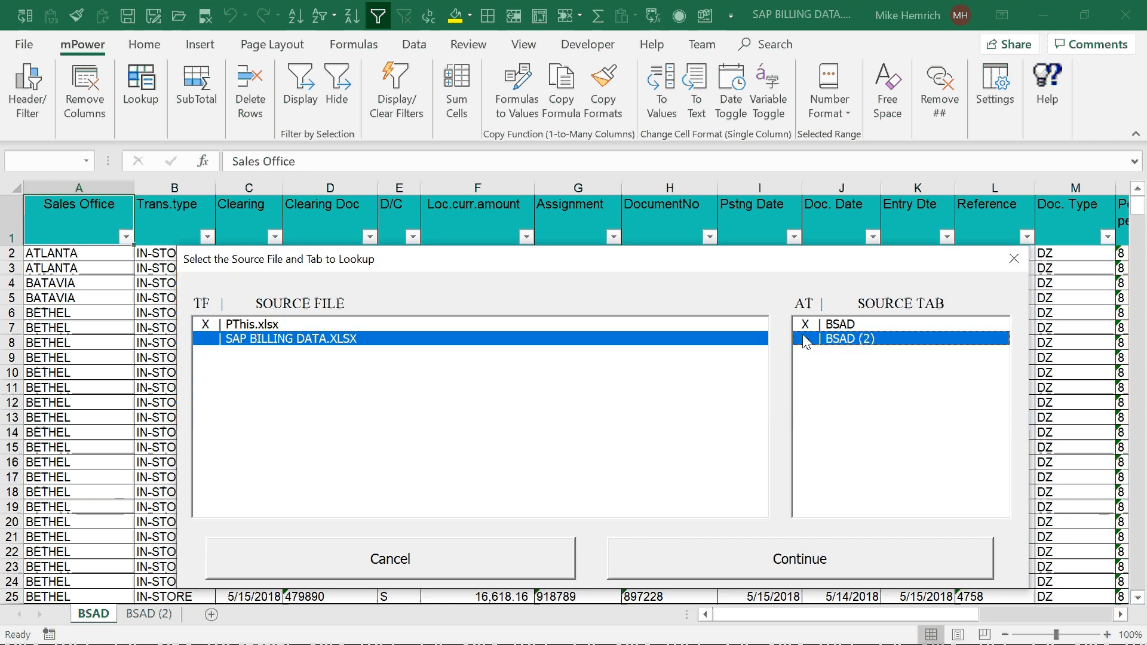
pyautogui.click(800, 573)
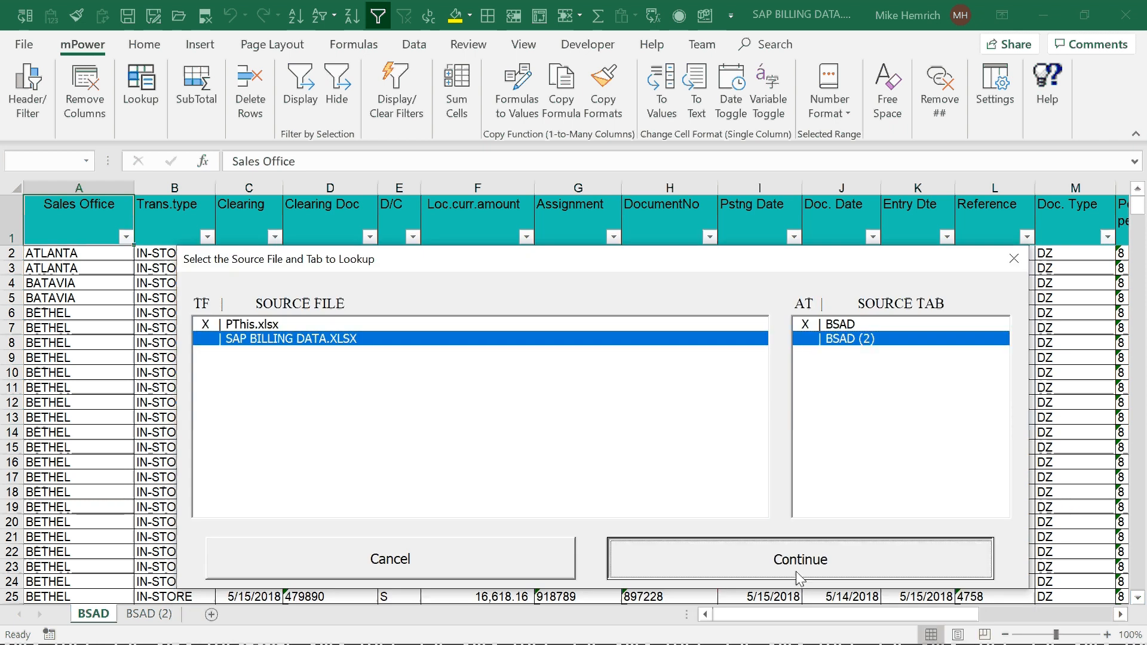
pyautogui.moveTo(78, 188); pyautogui.dragTo(387, 187)
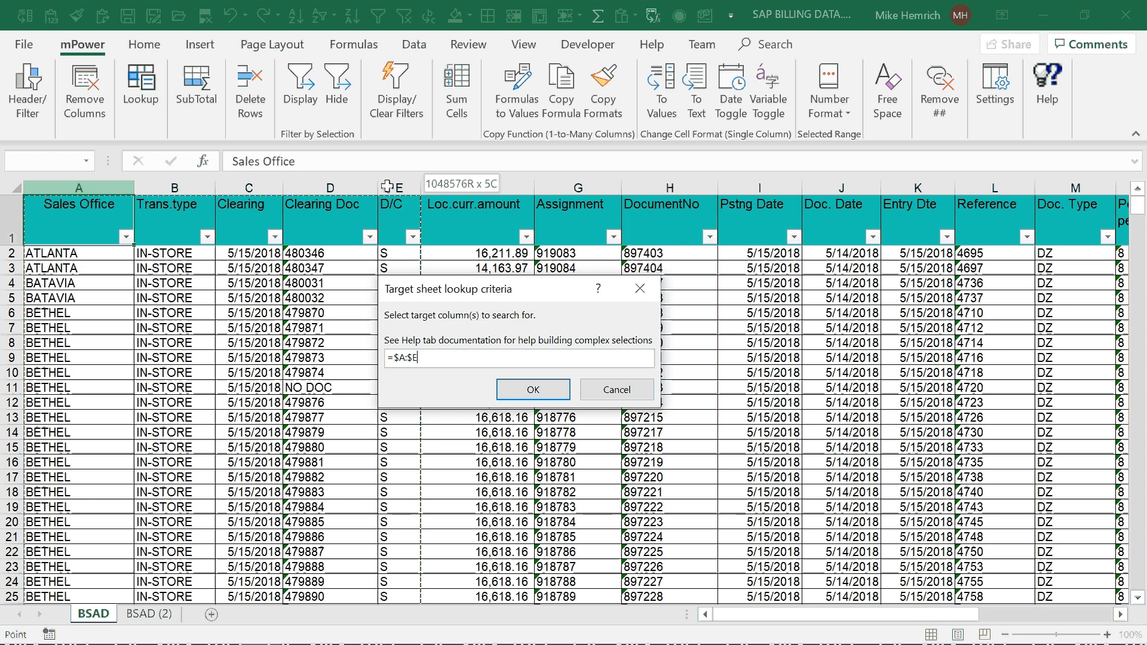
pyautogui.press('Return')
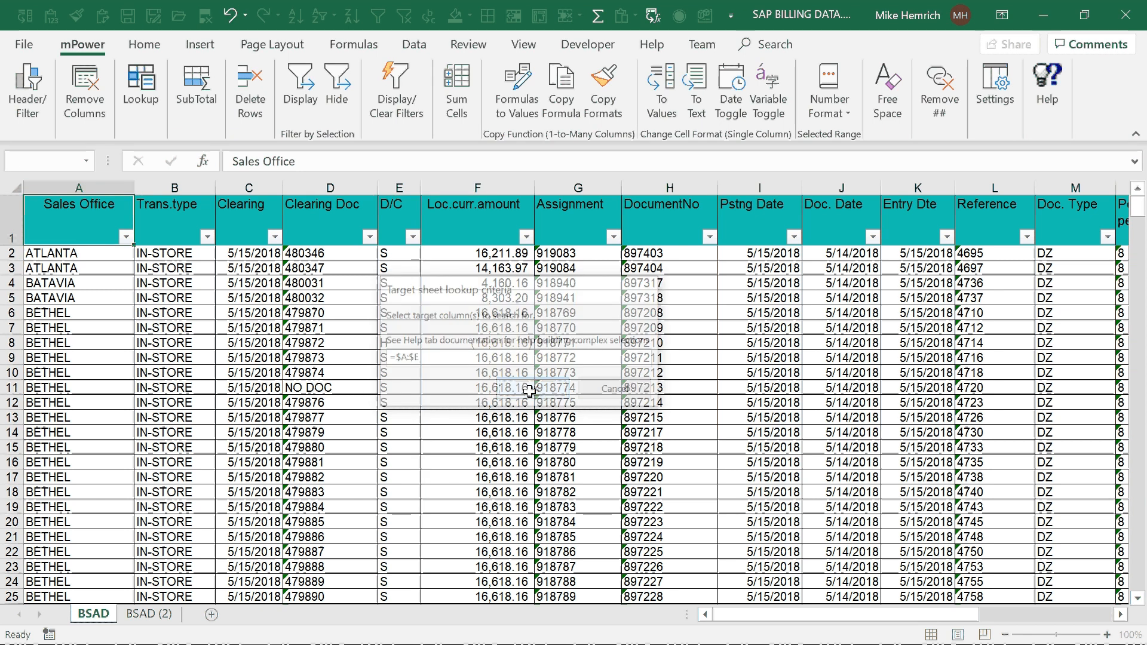
pyautogui.moveTo(151, 188); pyautogui.dragTo(483, 193)
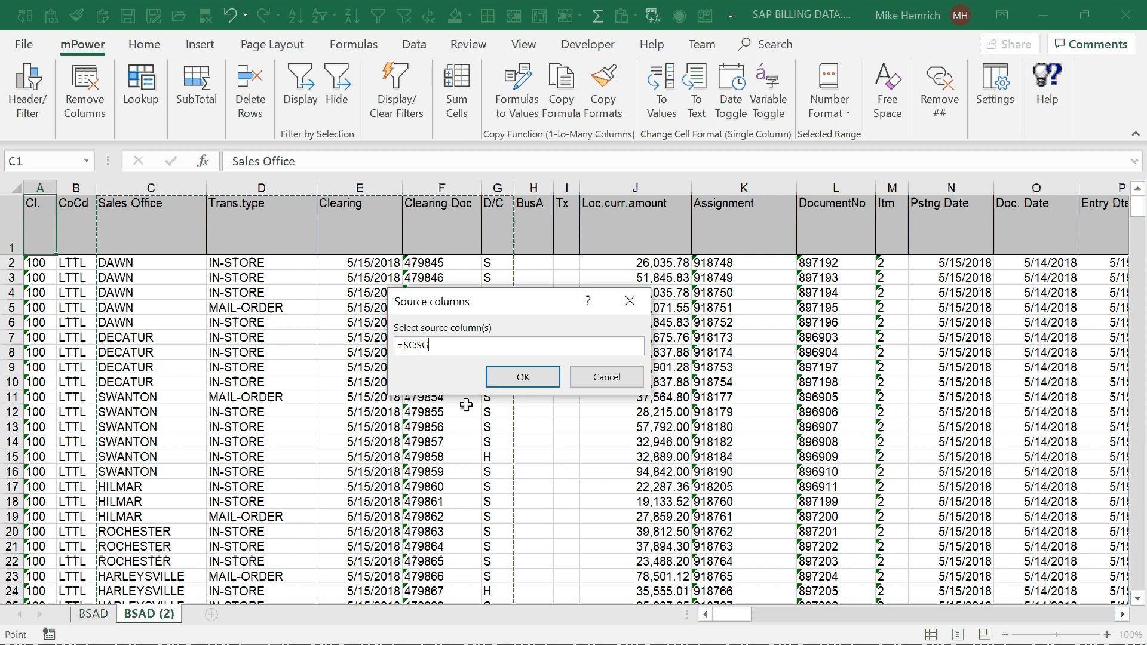
pyautogui.click(523, 385)
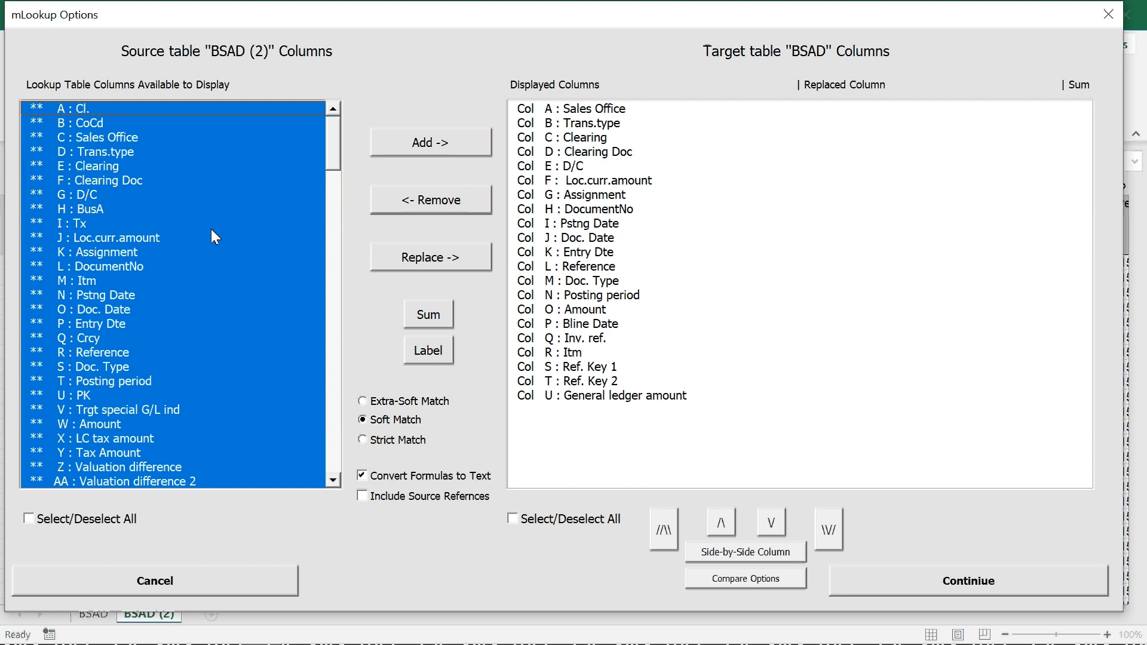
# Step: Add source columns F through M, Clearing Doc to Itm, above Doc. Date in the displayed columns and move BusA to the top
pyautogui.moveTo(117, 182); pyautogui.dragTo(119, 294)
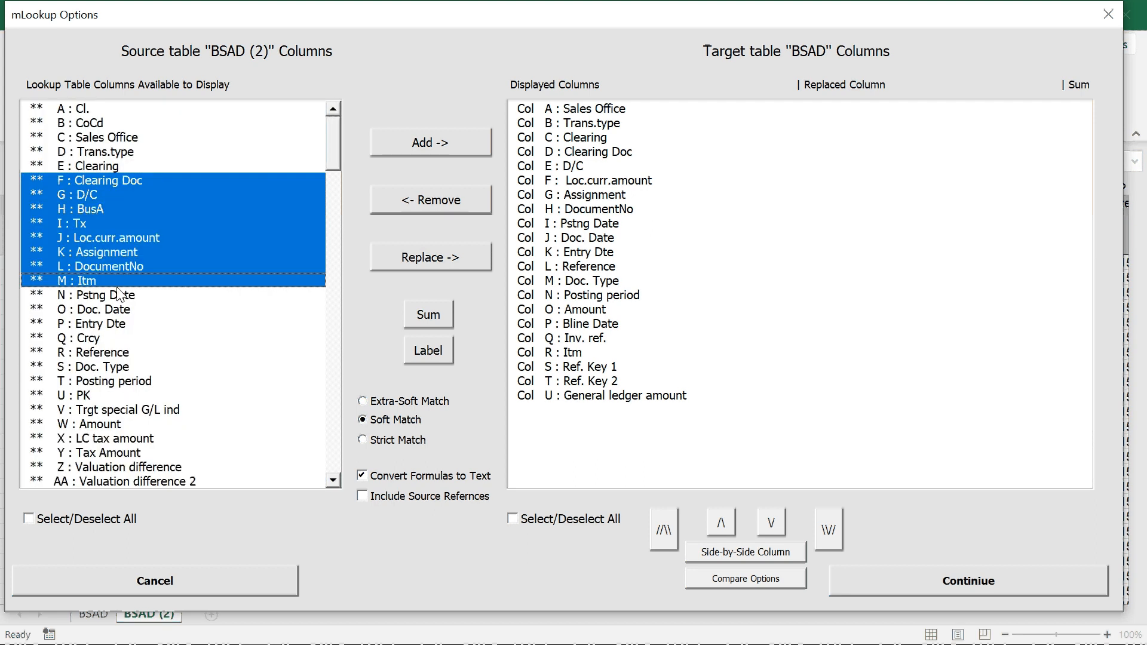
pyautogui.click(581, 238)
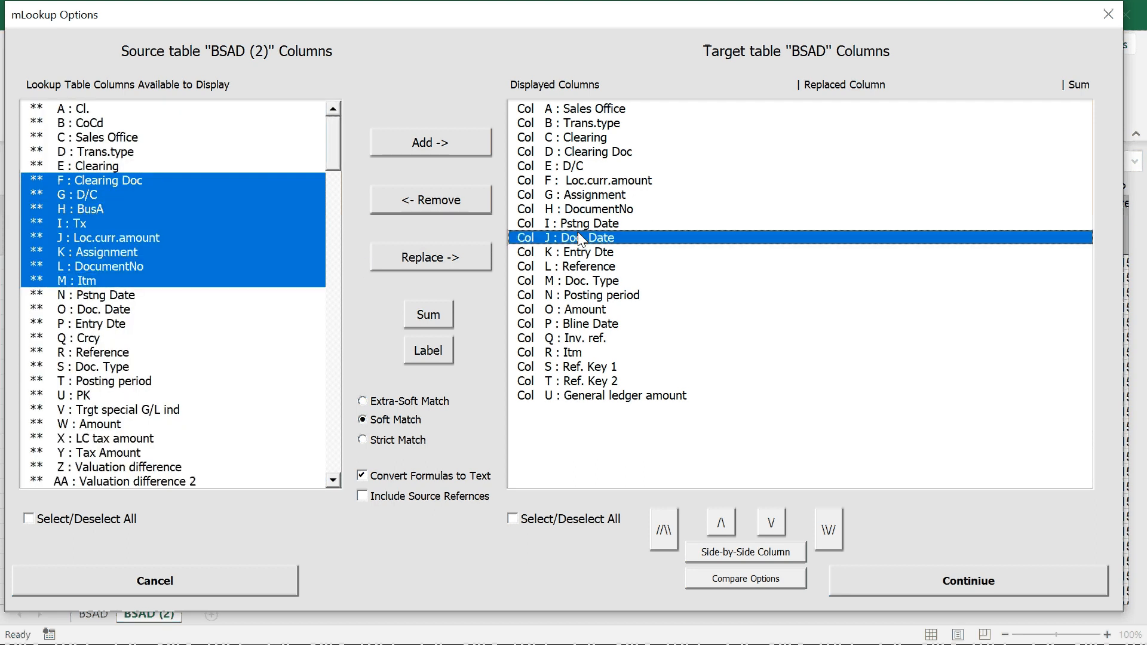
pyautogui.click(446, 138)
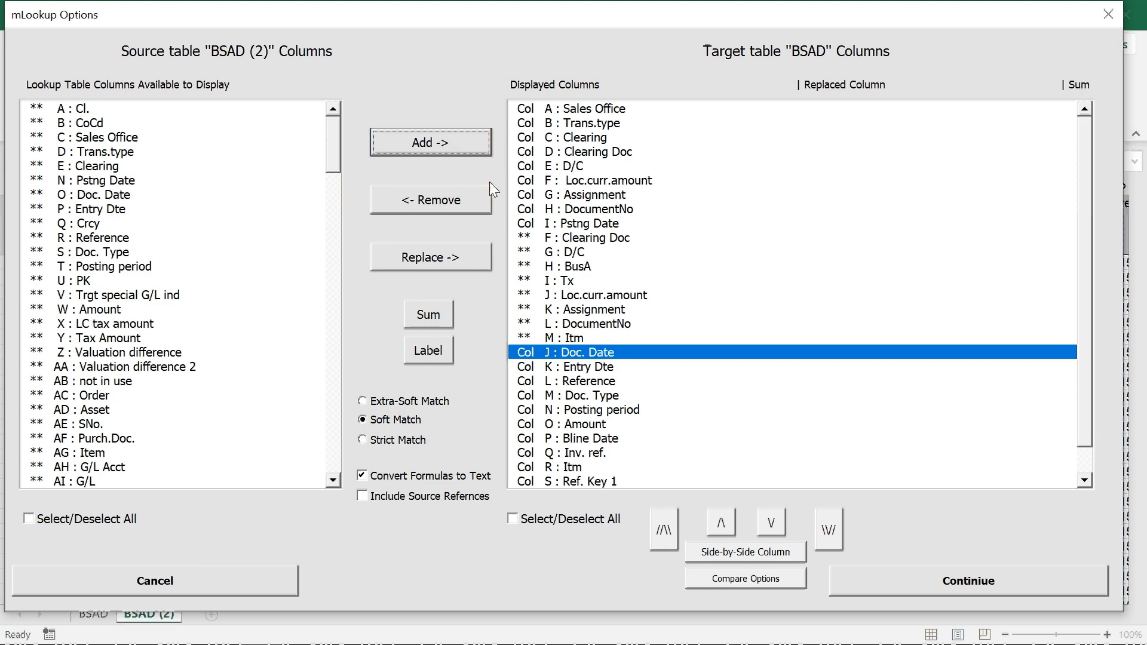
pyautogui.click(550, 266)
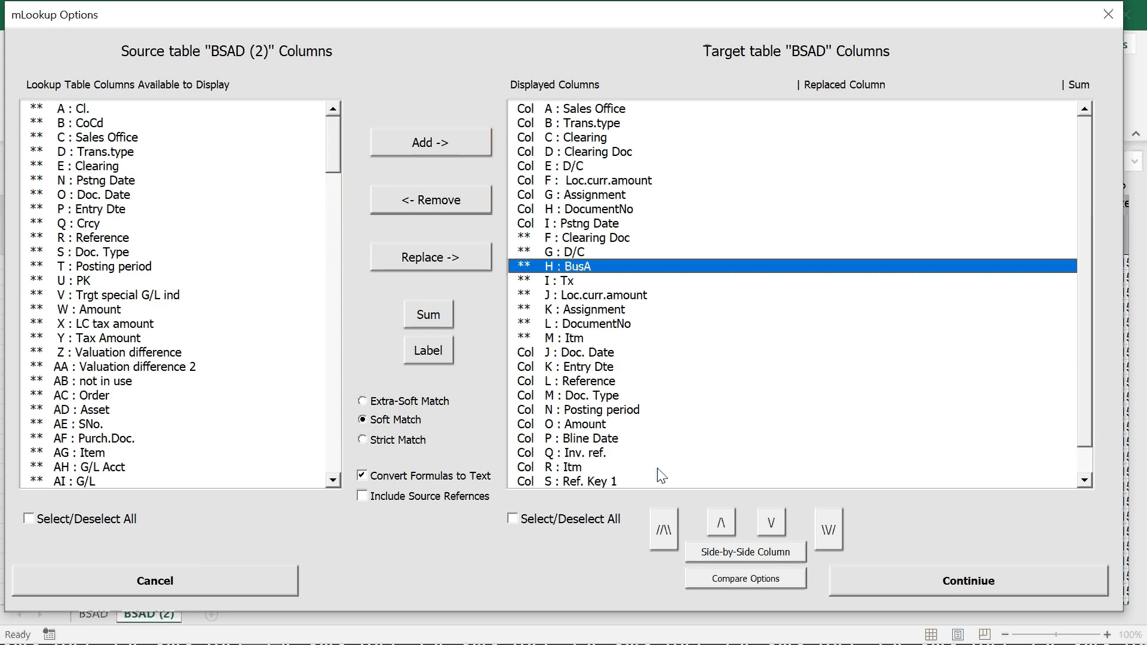
pyautogui.click(665, 527)
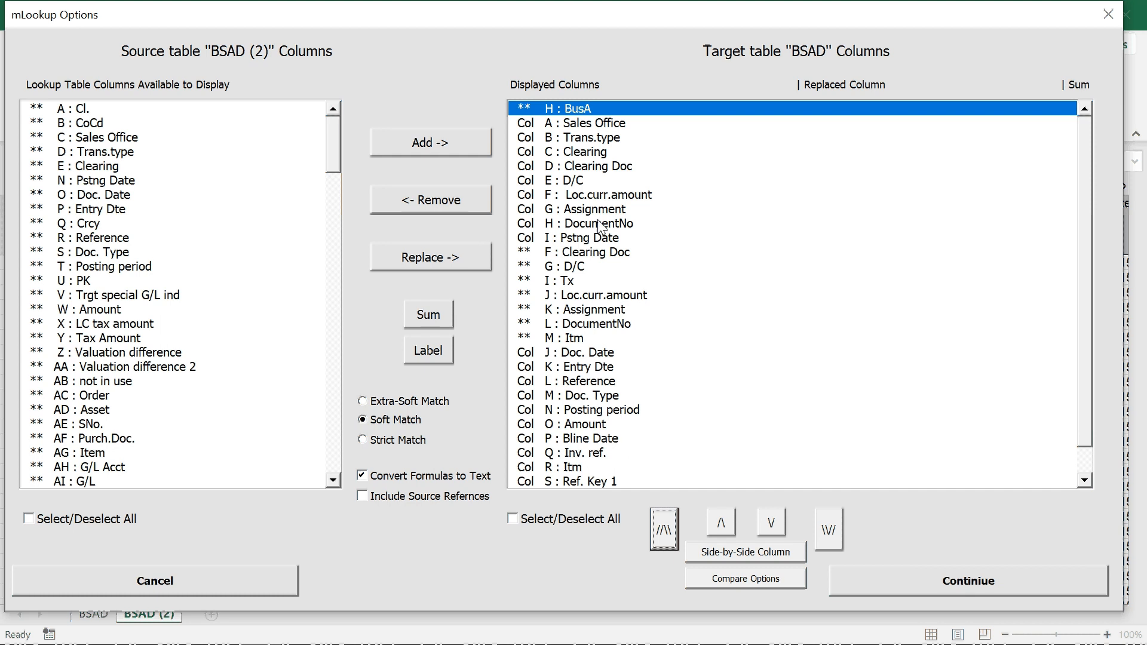
# Step: Try the side-by-side, replace-existing and order-by-column arrangements of the displayed columns, finishing with side-by-side
pyautogui.click(736, 556)
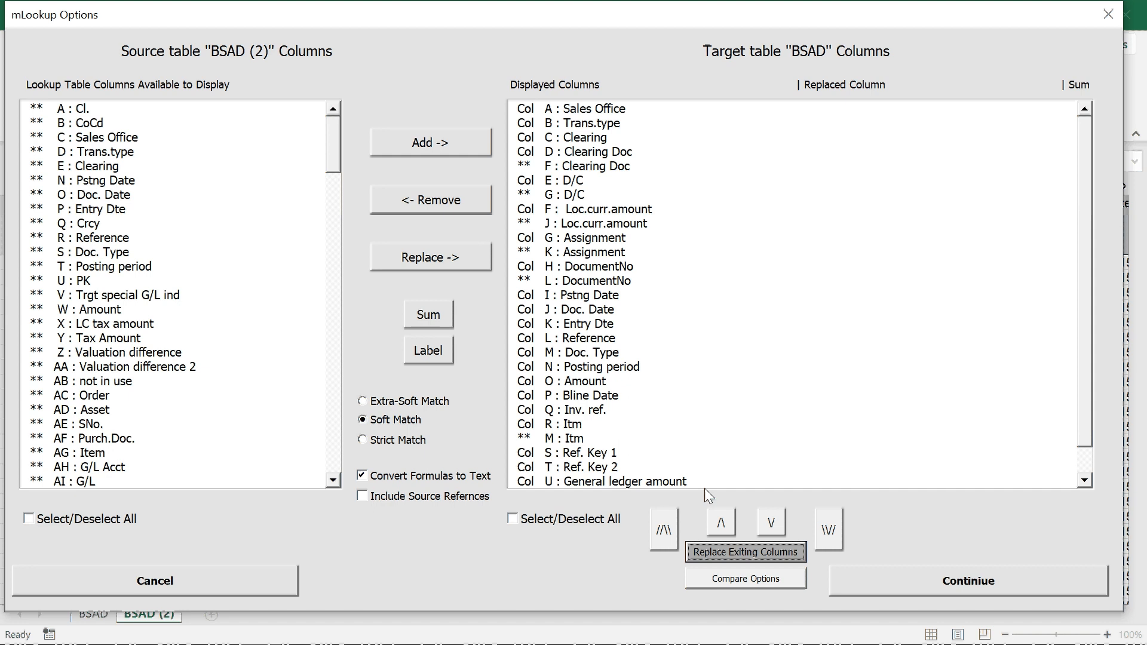
pyautogui.click(743, 551)
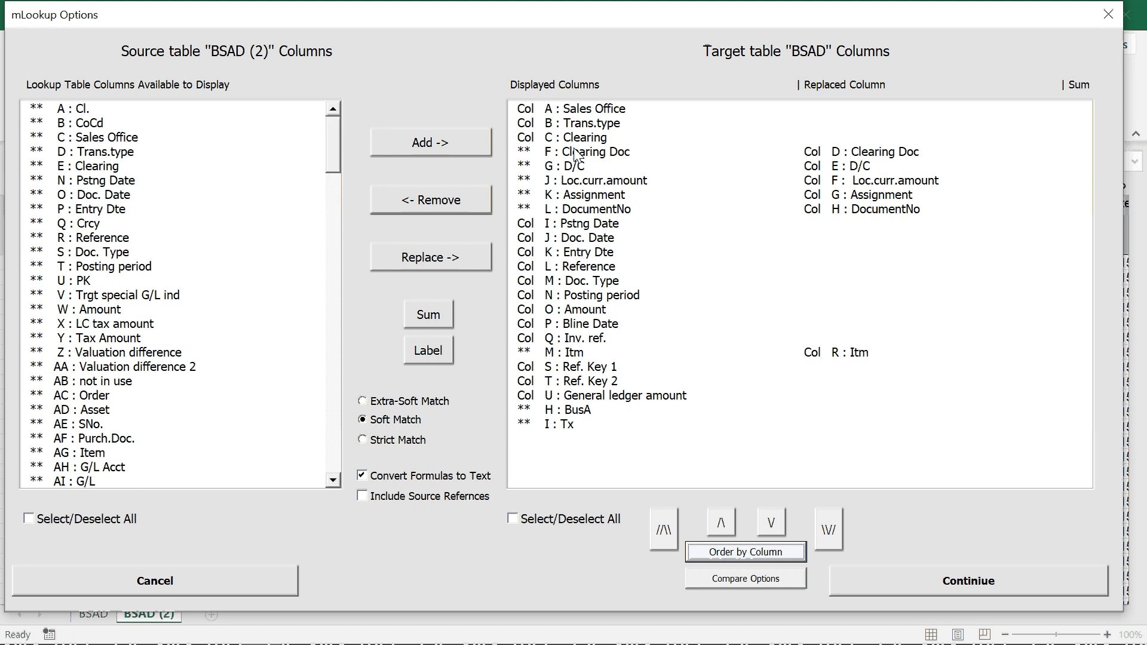
pyautogui.click(756, 560)
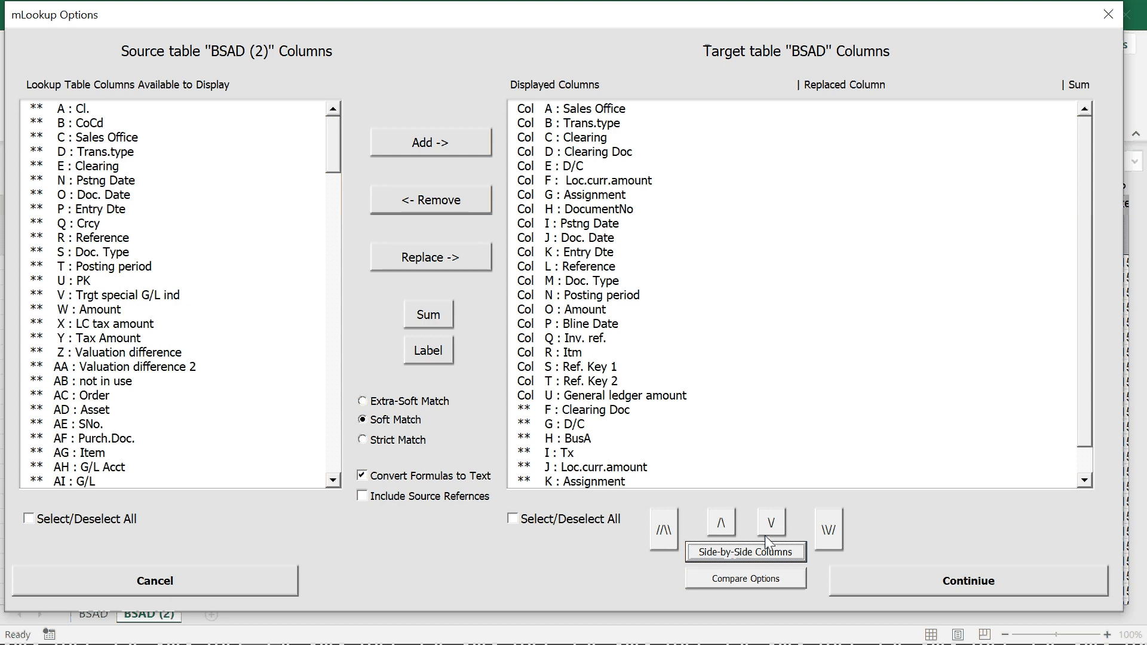
pyautogui.click(757, 550)
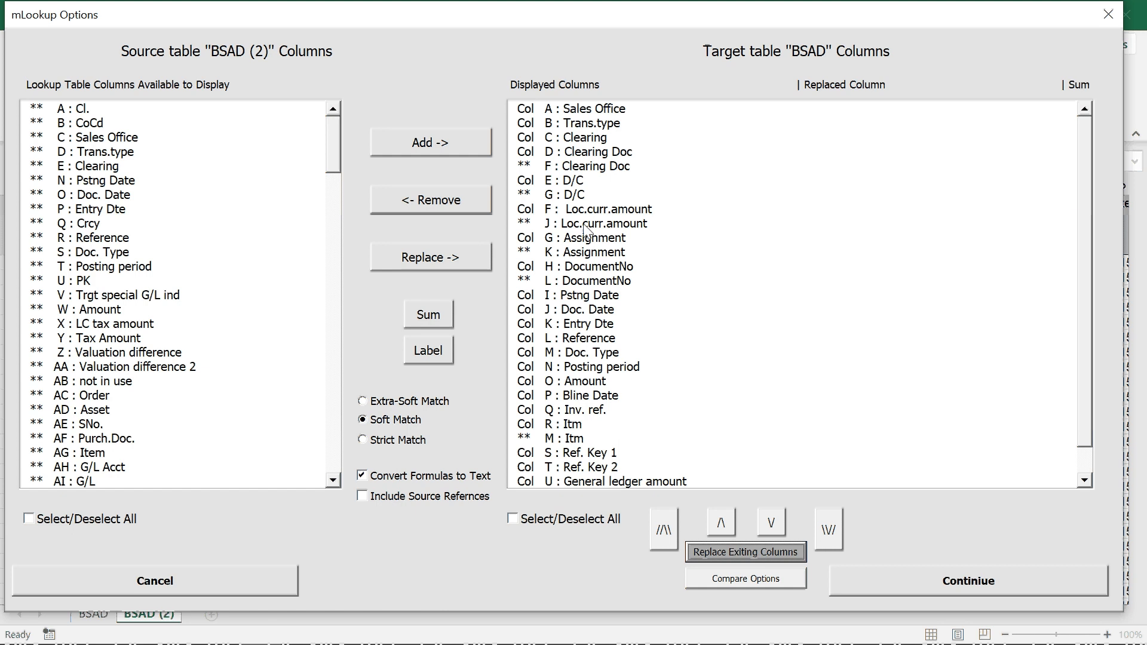
# Step: Mark source column J, Loc.curr.amount, for summing and relabel source column G, D/C, as SALES/RETURN
pyautogui.click(585, 225)
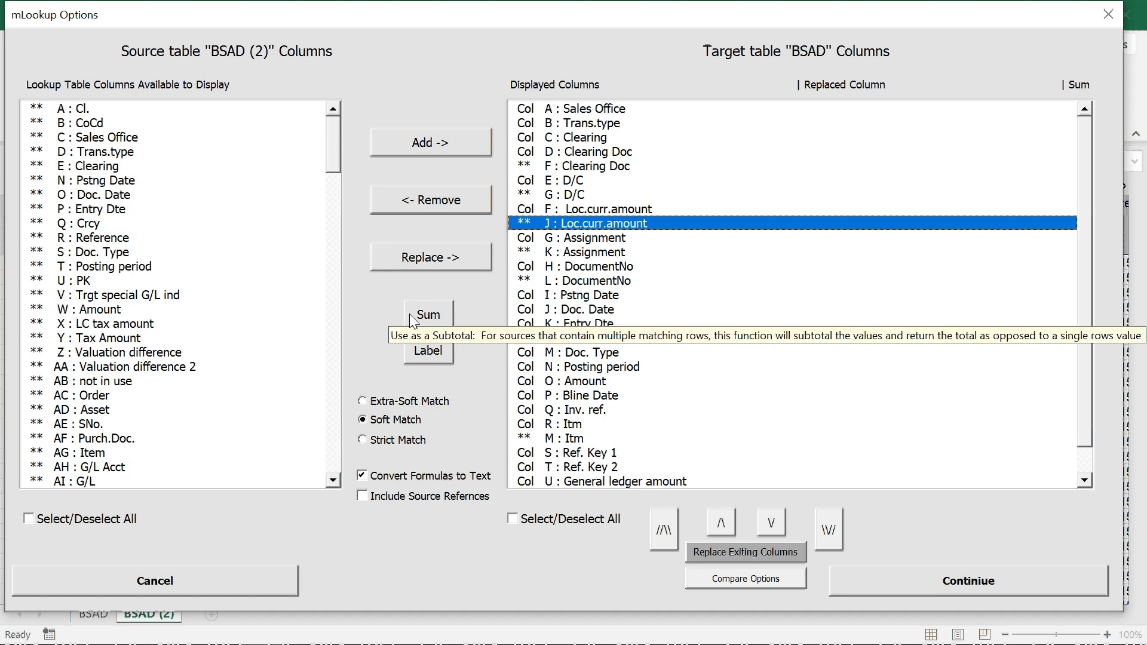
pyautogui.click(433, 317)
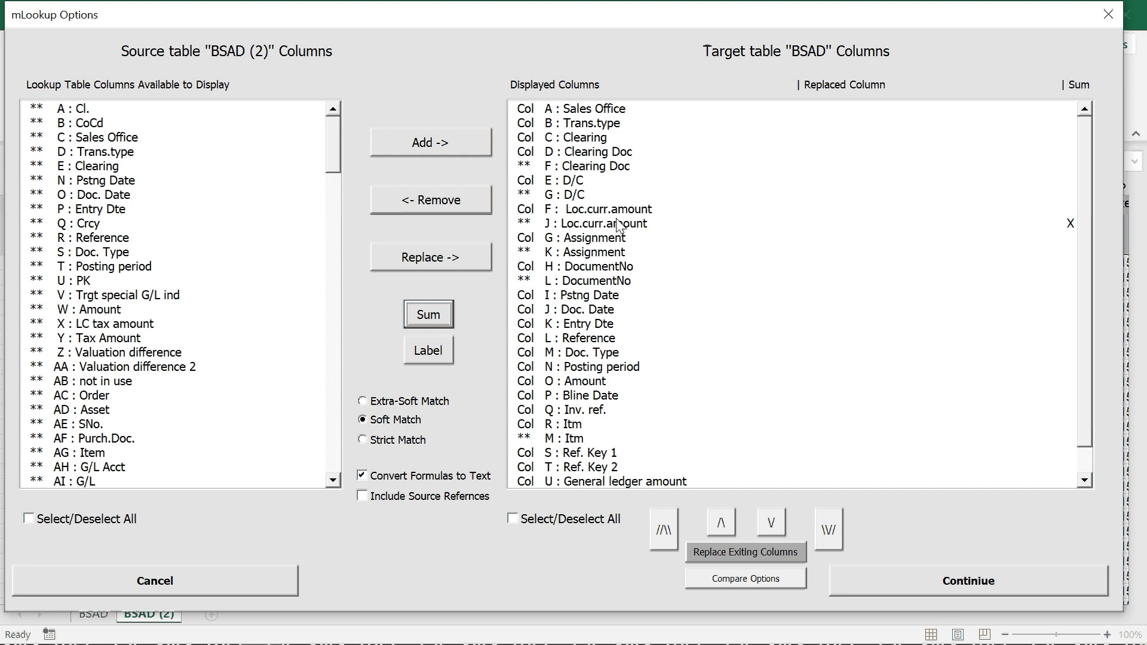
pyautogui.click(565, 195)
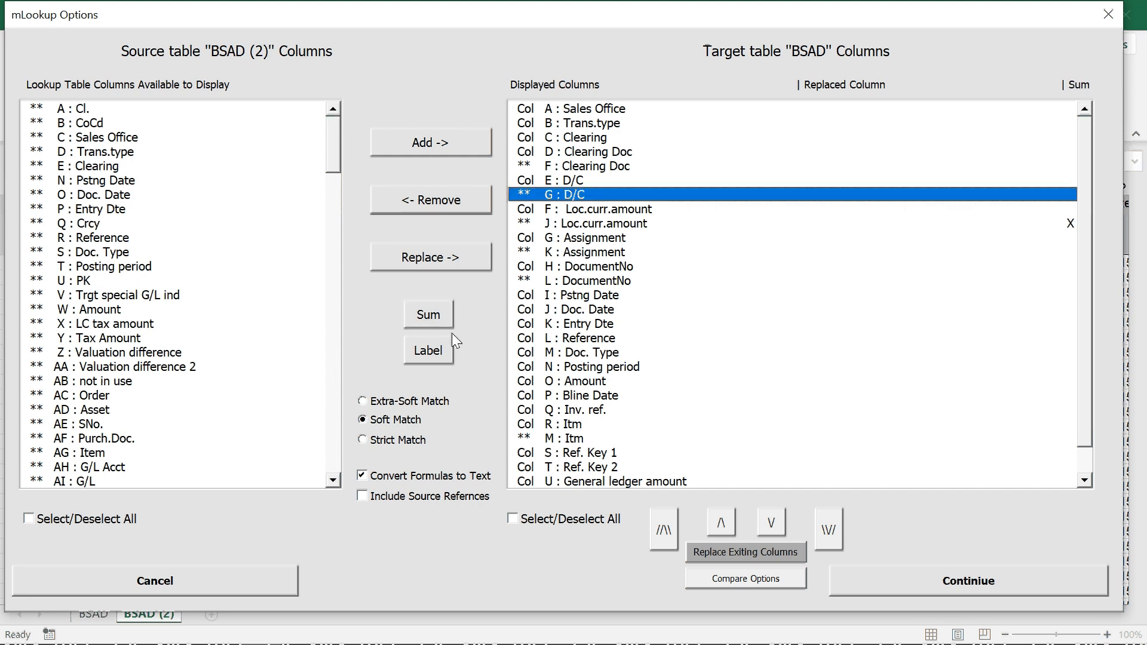
pyautogui.click(439, 356)
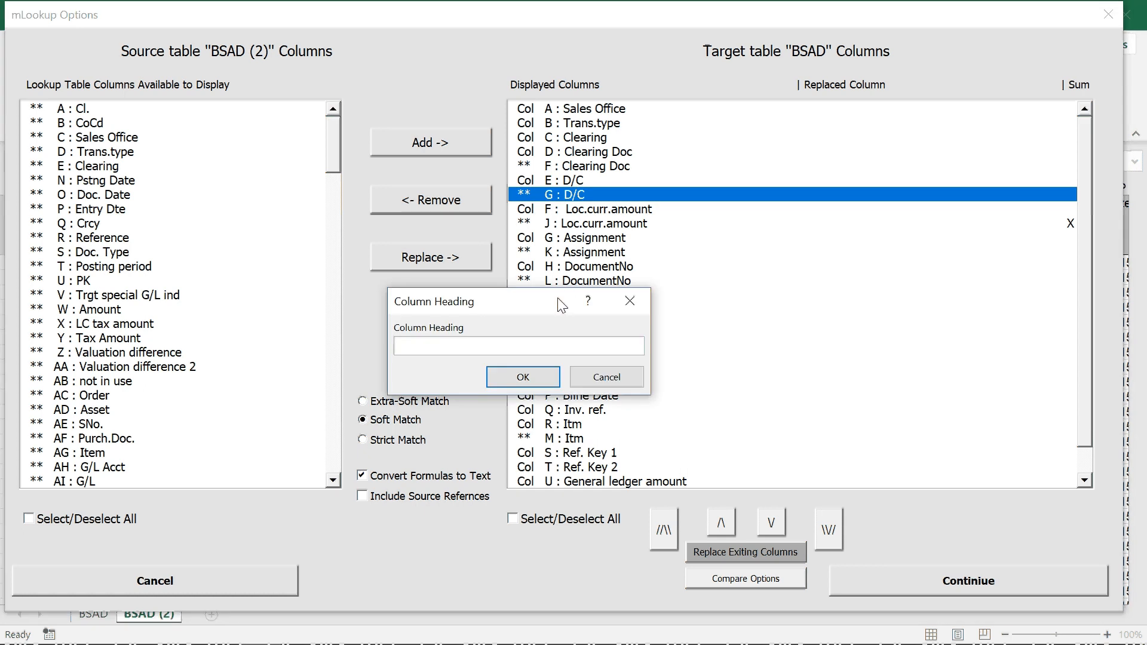
pyautogui.write('SALES/RETURN')
pyautogui.press('Return')
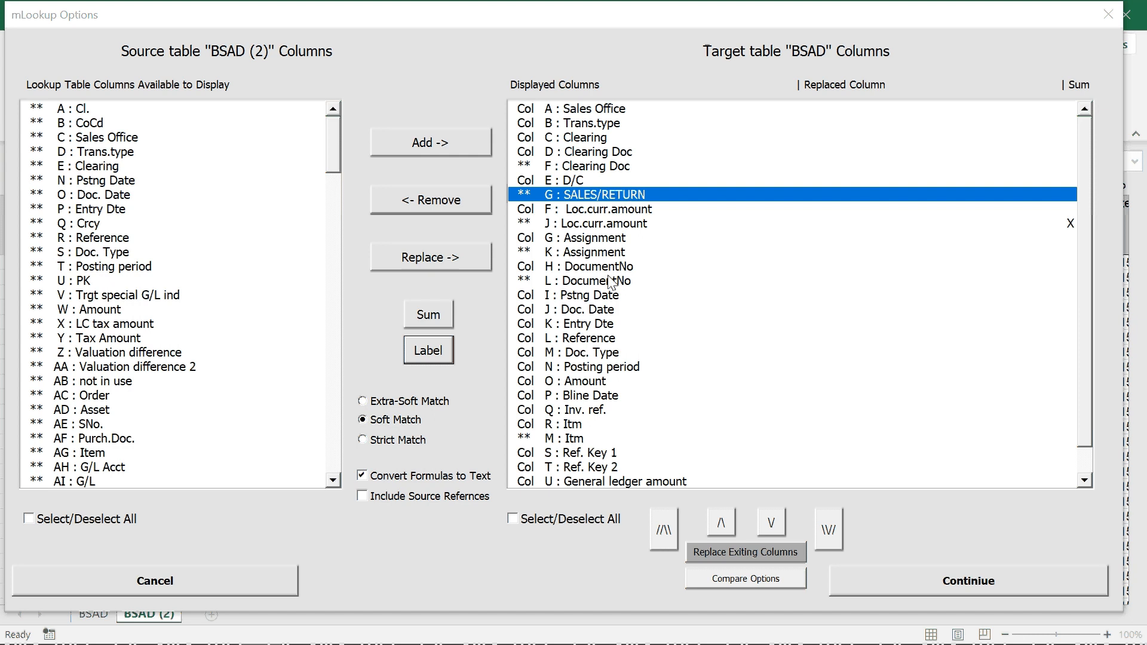
# Step: Include source references and remove source column K, Assignment, from the displayed columns
pyautogui.click(381, 496)
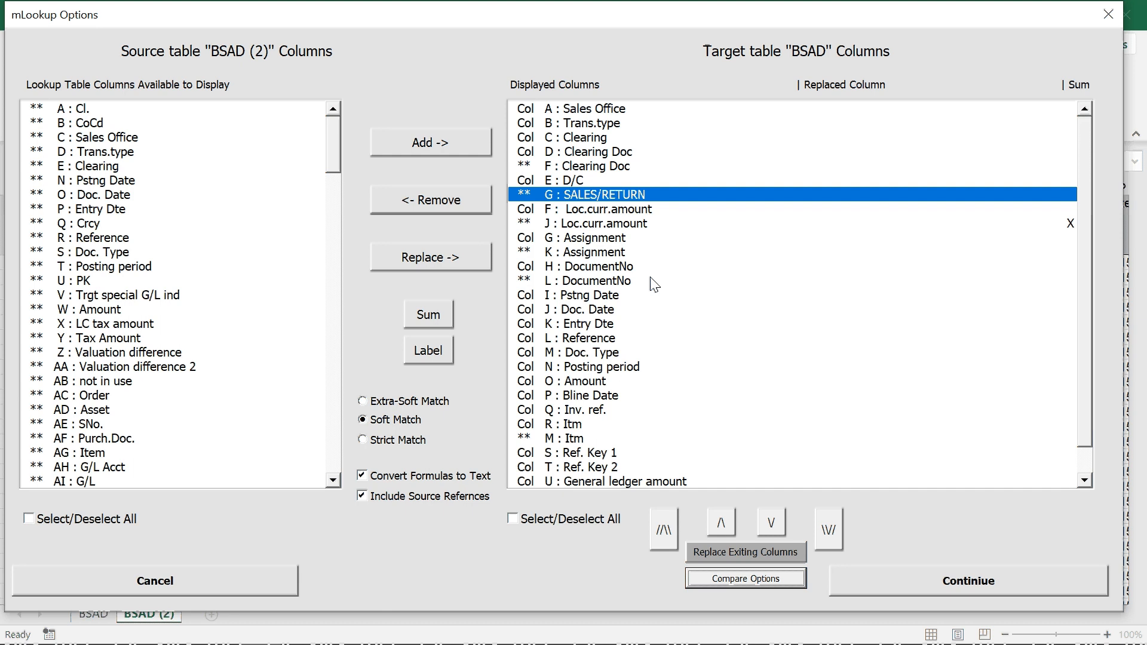
pyautogui.doubleClick(576, 256)
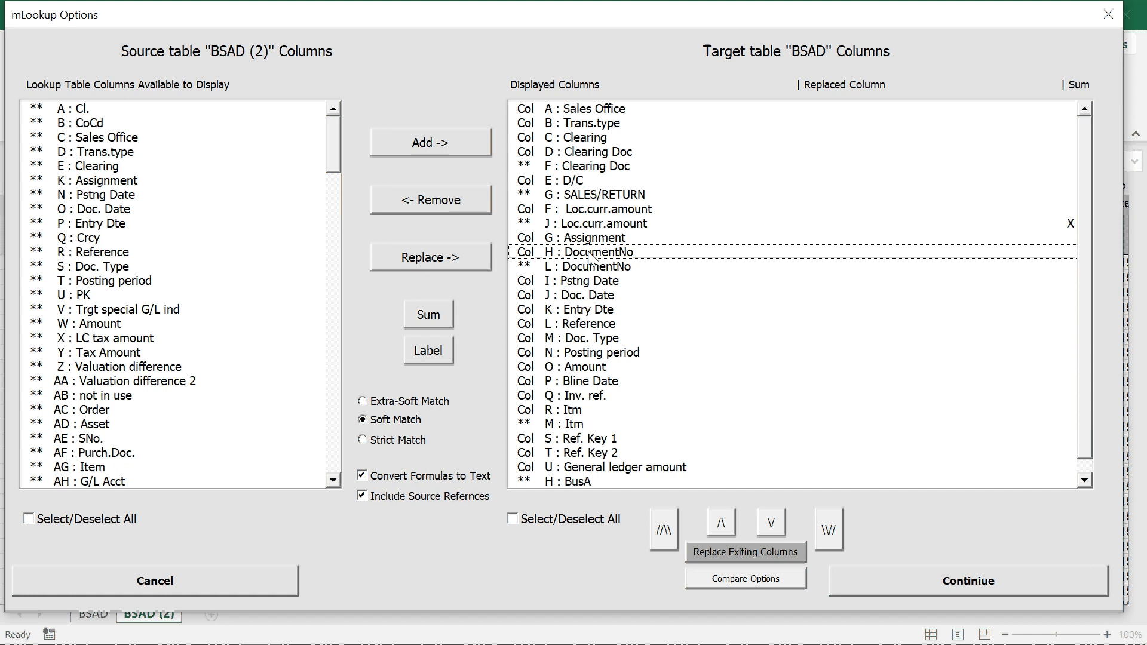
# Step: Set the True/False evaluation method for all four proposed column pairs in the compare options
pyautogui.click(755, 581)
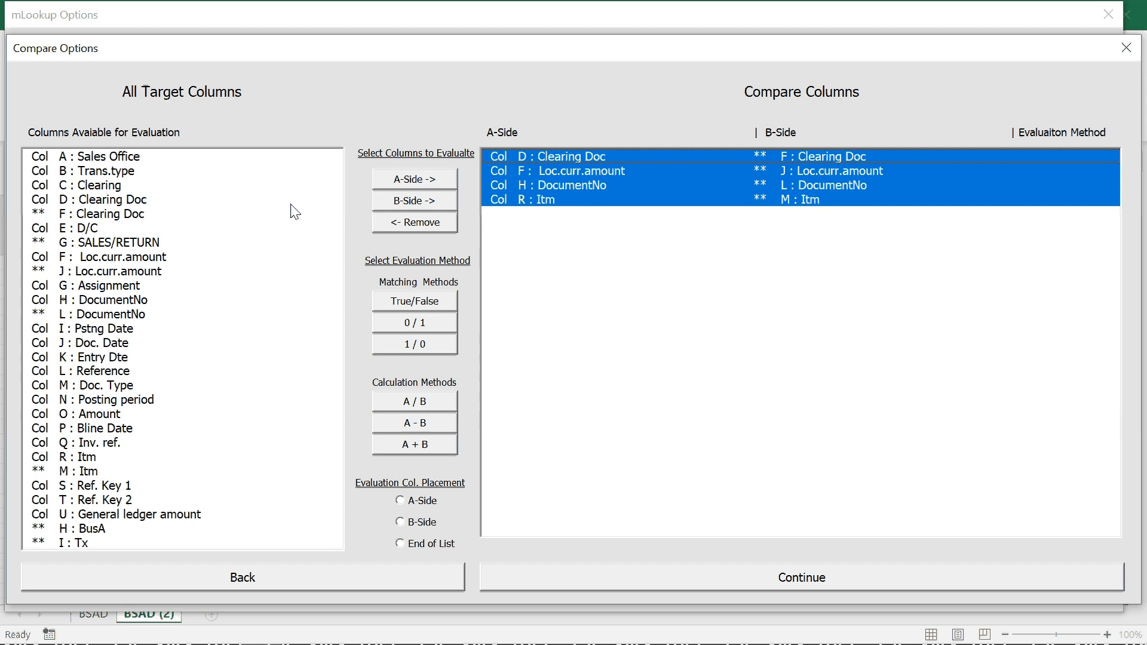
pyautogui.click(423, 309)
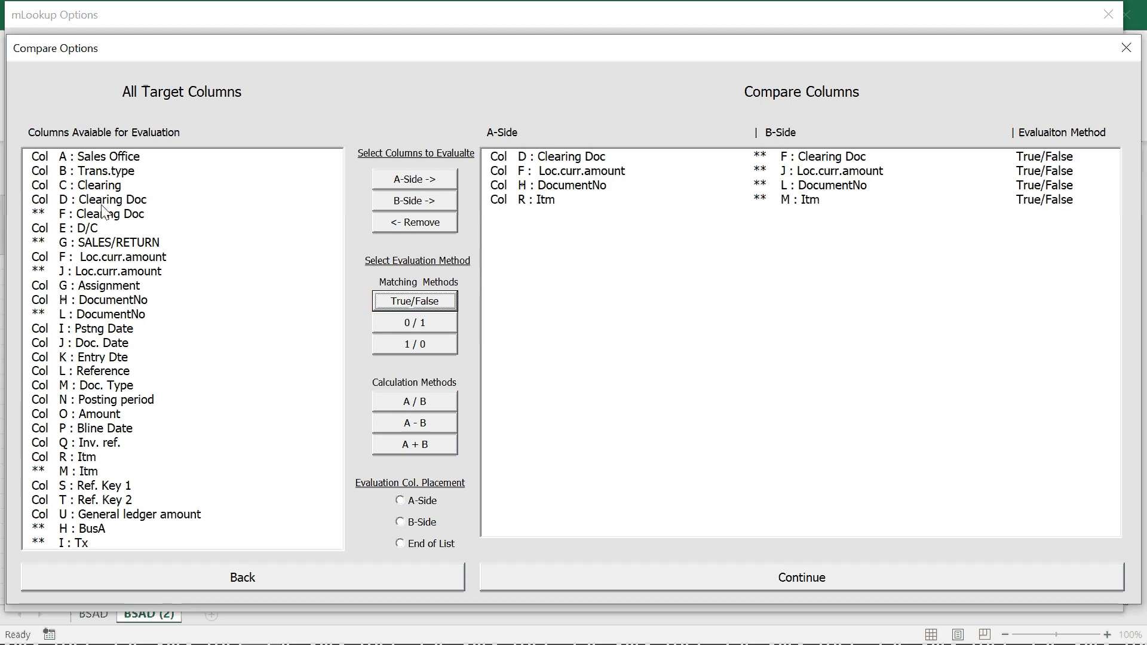
# Step: Add a comparison of target column C, Clearing, against source column M, Itm, using the 0 / 1 evaluation method
pyautogui.click(106, 186)
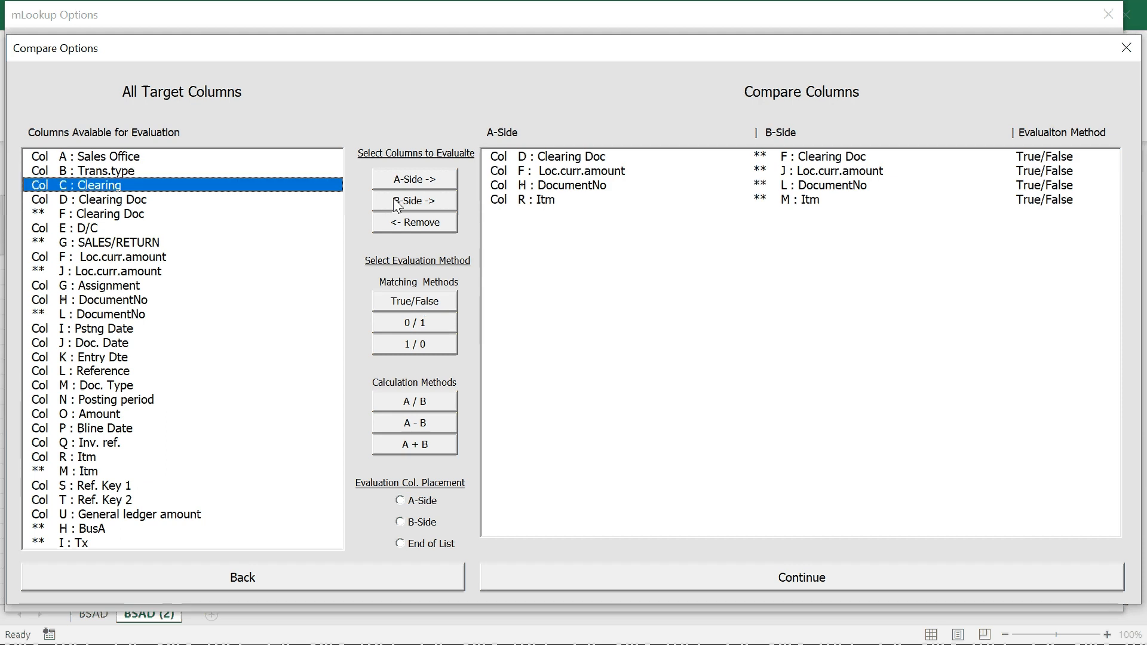
pyautogui.click(406, 182)
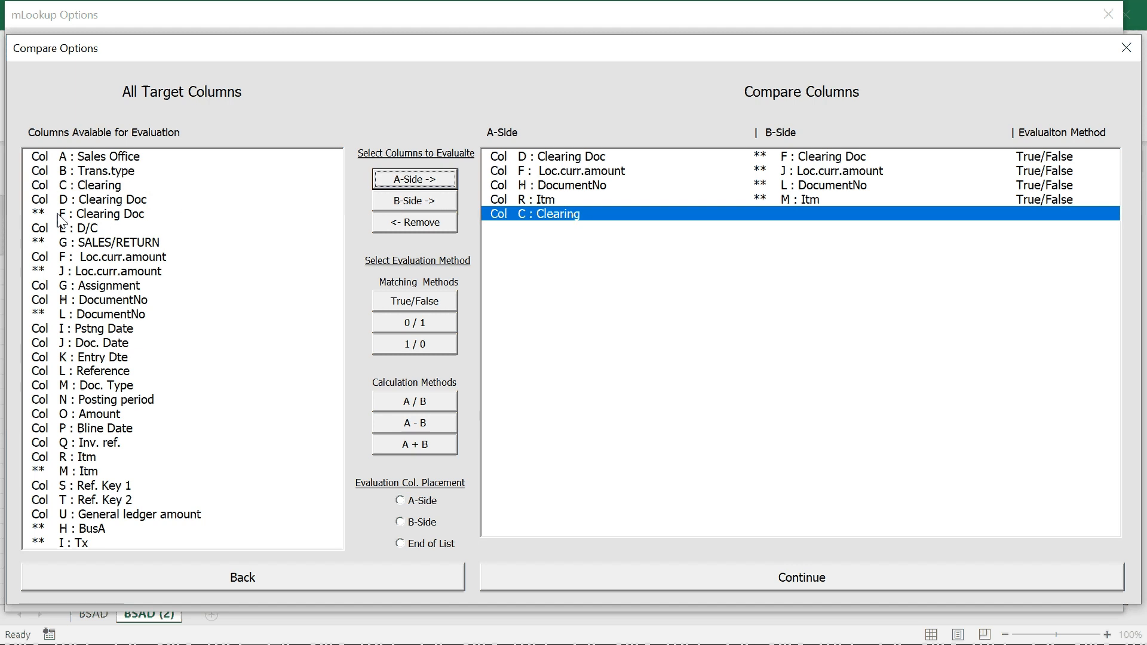
pyautogui.click(89, 472)
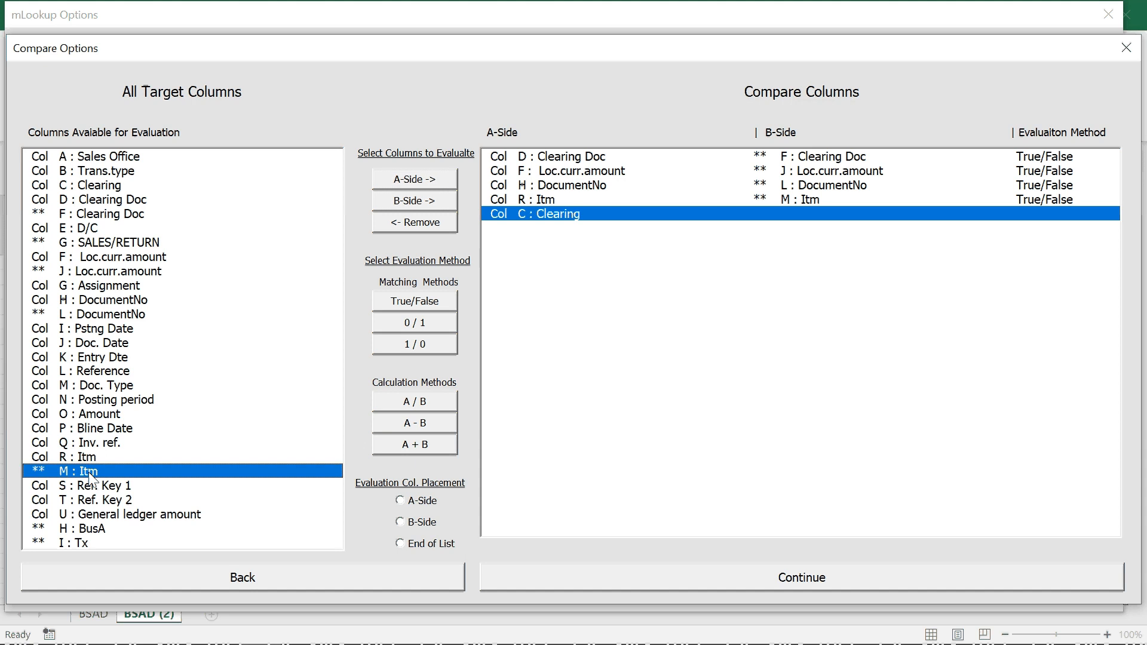
pyautogui.click(441, 204)
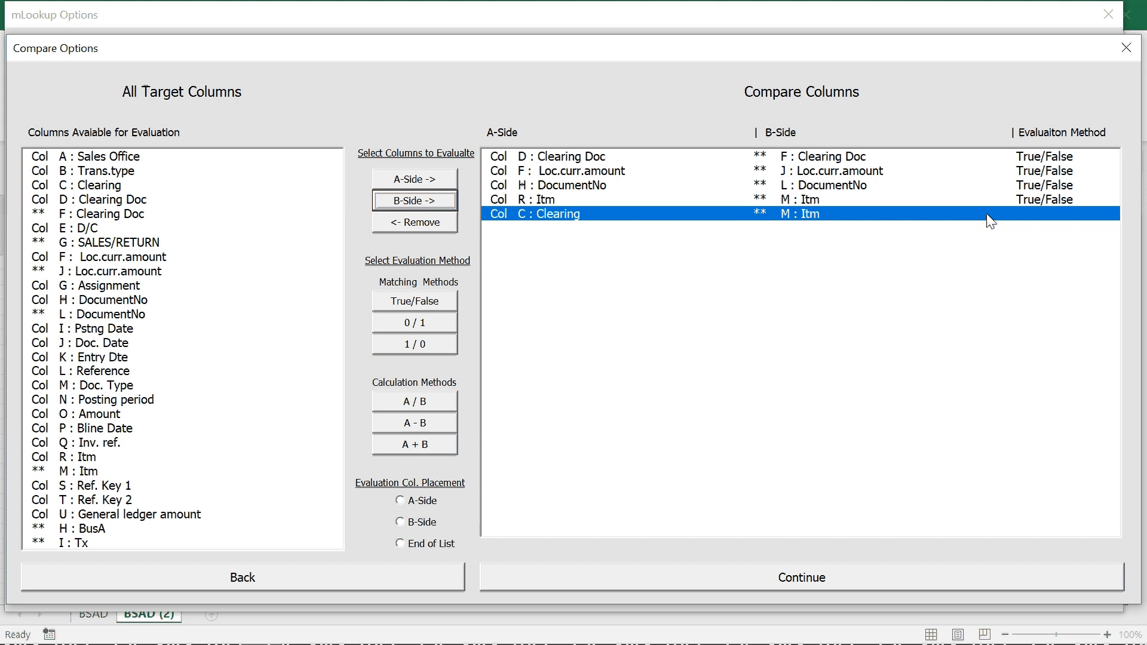
pyautogui.click(400, 324)
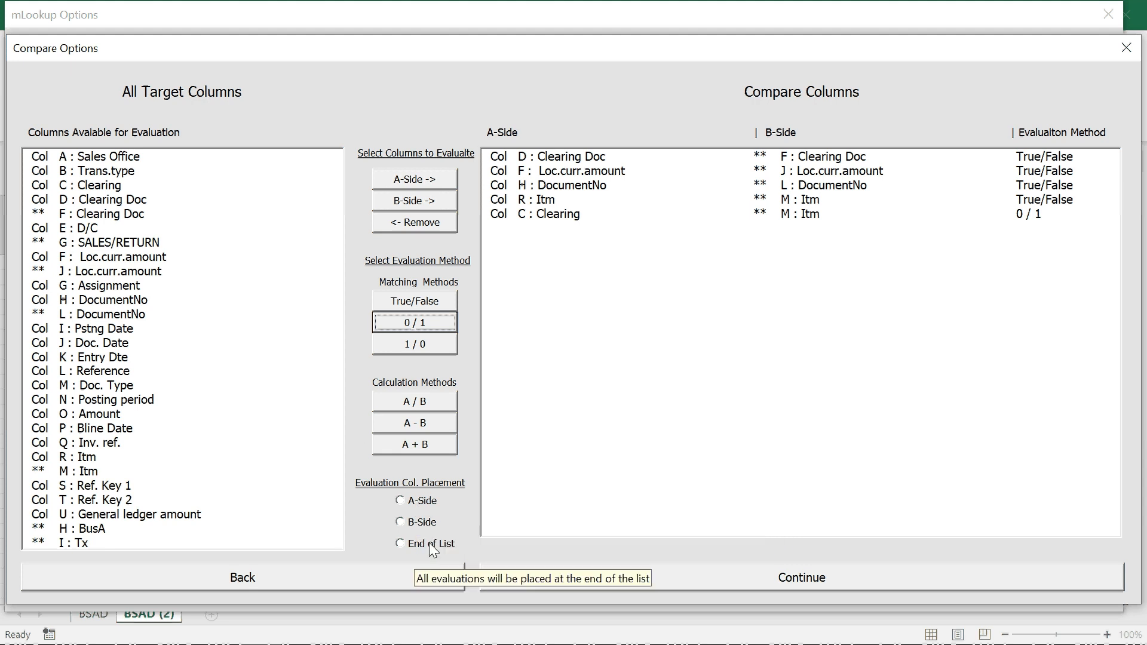
# Step: Place the evaluation columns at the end of the list and run the lookup, closing its results summary
pyautogui.click(430, 543)
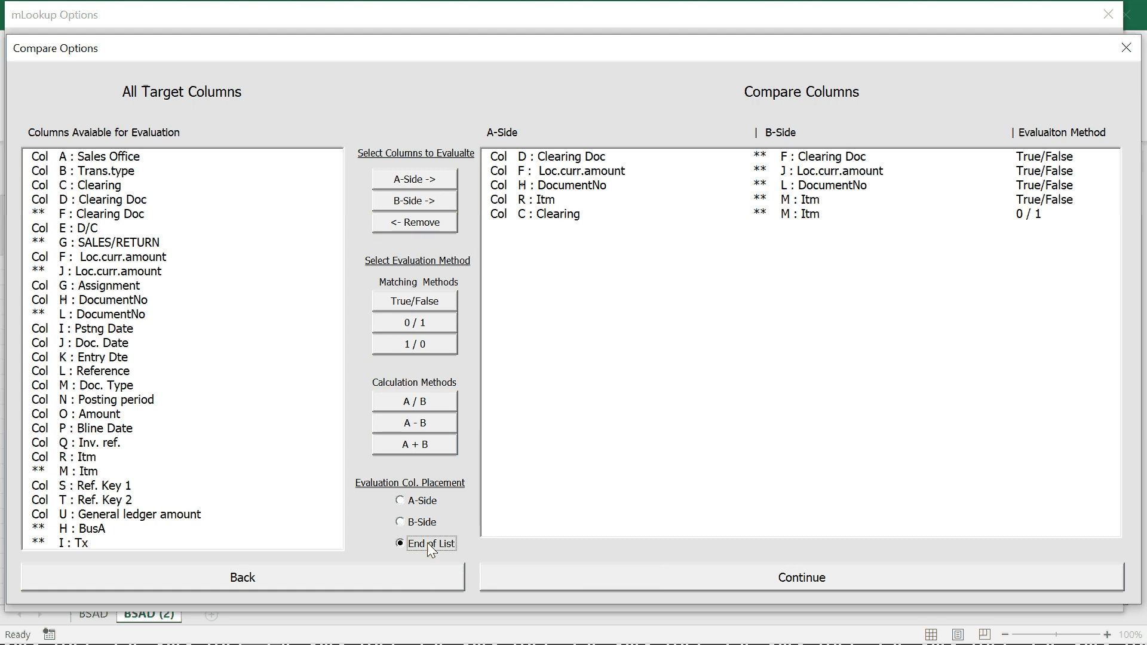
pyautogui.click(830, 578)
pyautogui.click(827, 572)
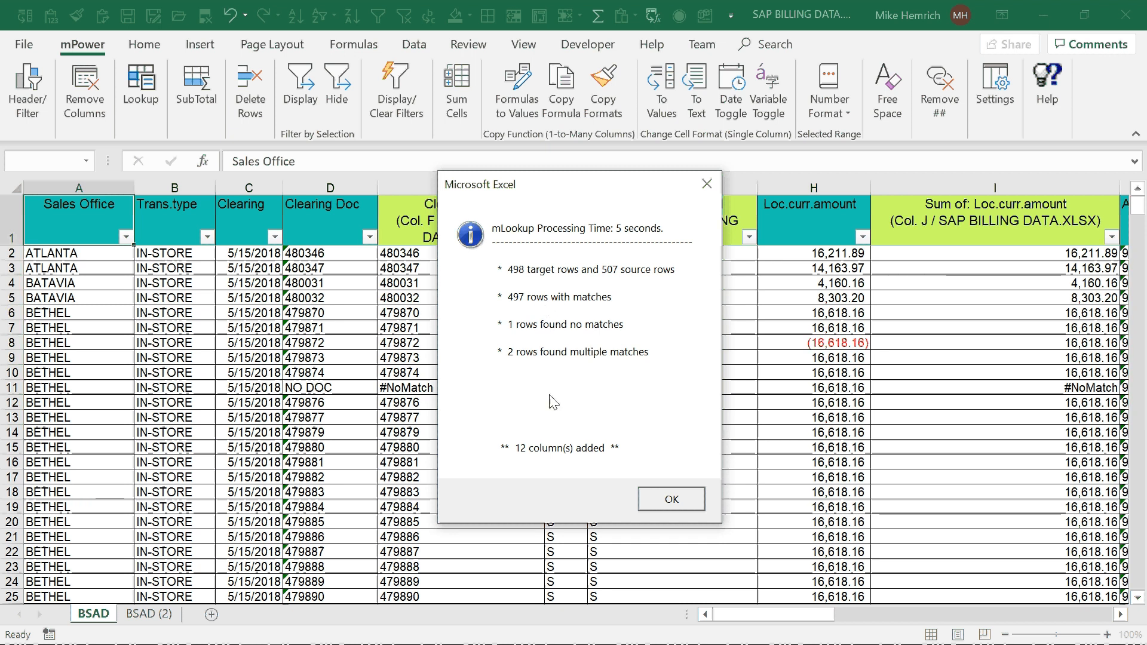
pyautogui.click(672, 502)
# Step: Try the option that adds the source tab to mLookup column descriptions in the configuration settings and discard the change
pyautogui.click(475, 220)
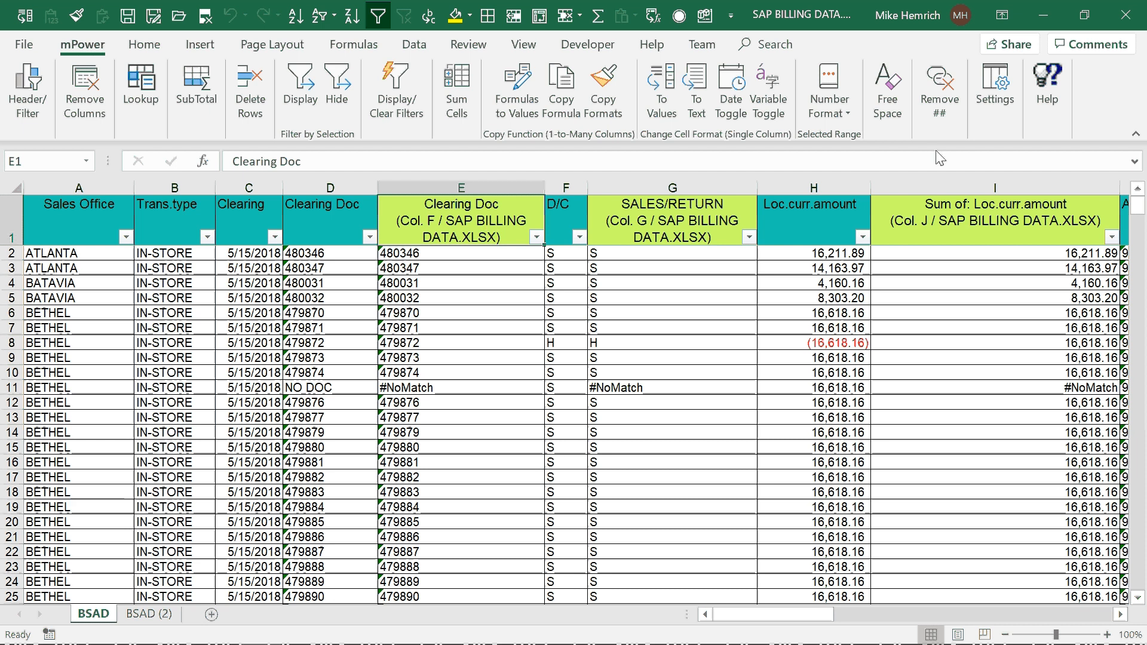
pyautogui.click(1005, 97)
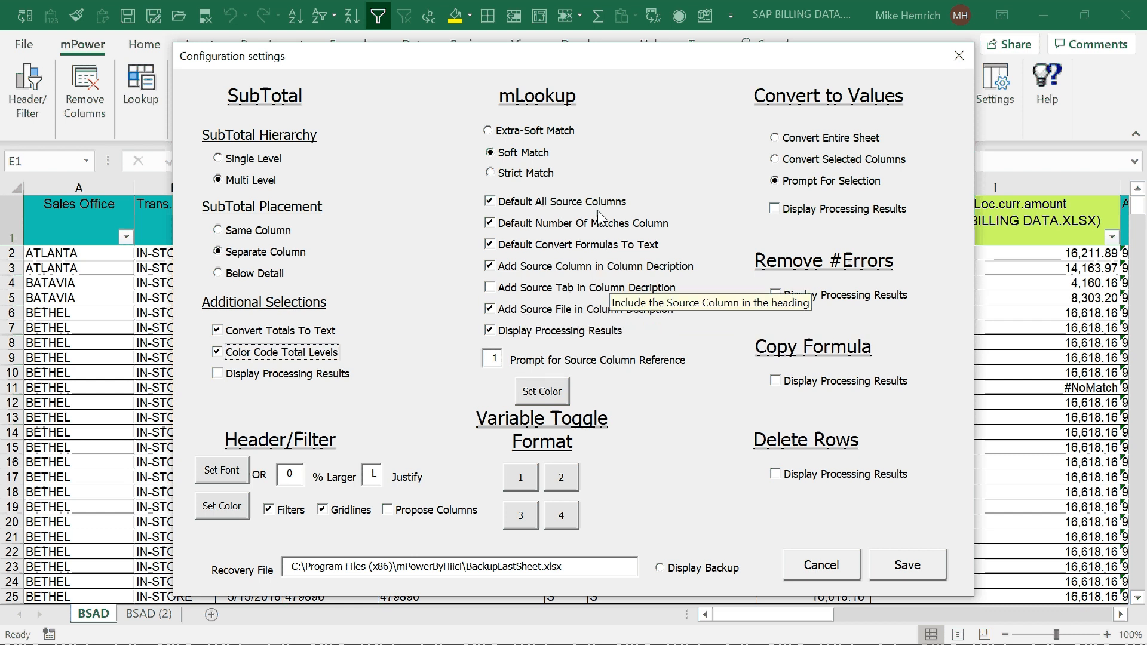
pyautogui.moveTo(567, 52); pyautogui.dragTo(589, 266)
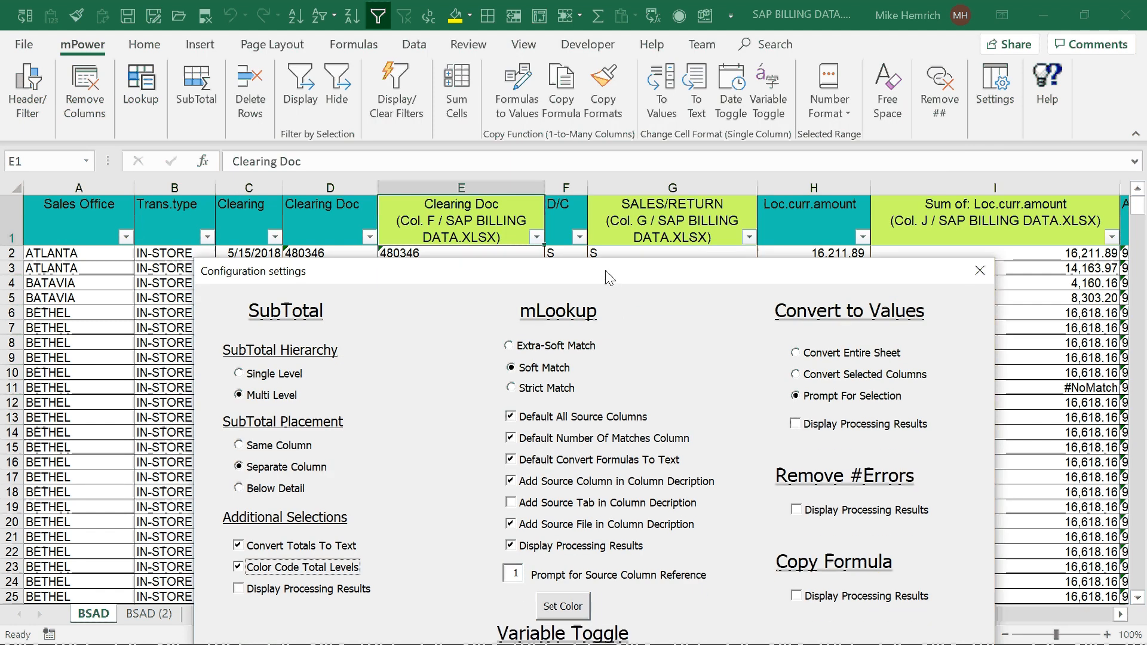
pyautogui.moveTo(614, 279); pyautogui.dragTo(622, 190)
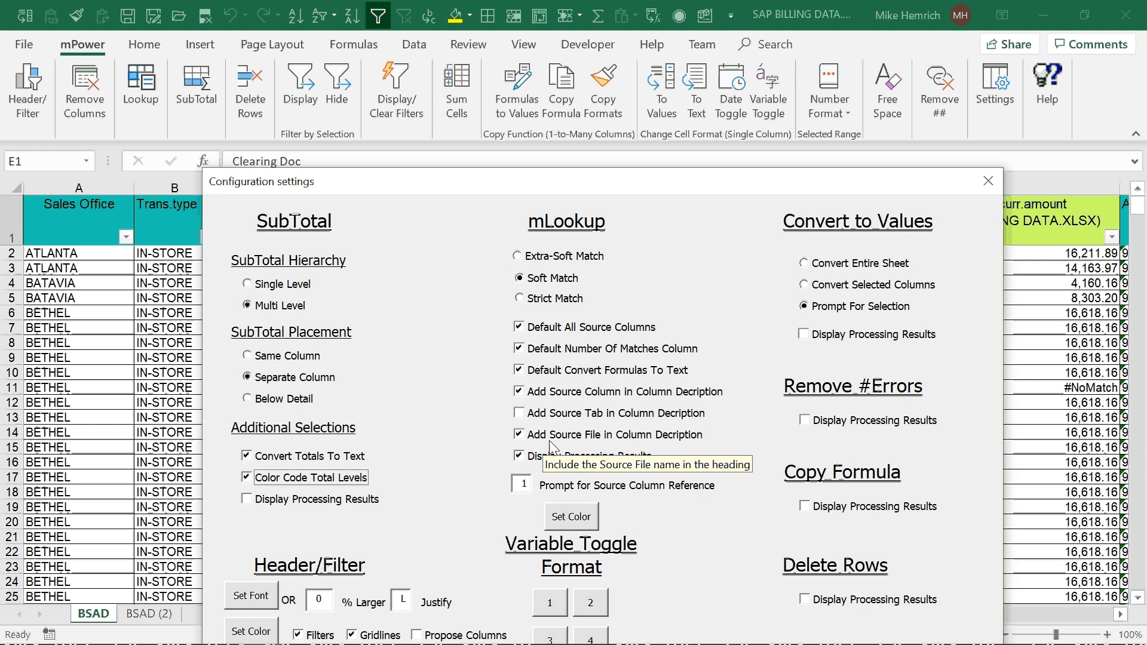
pyautogui.click(529, 417)
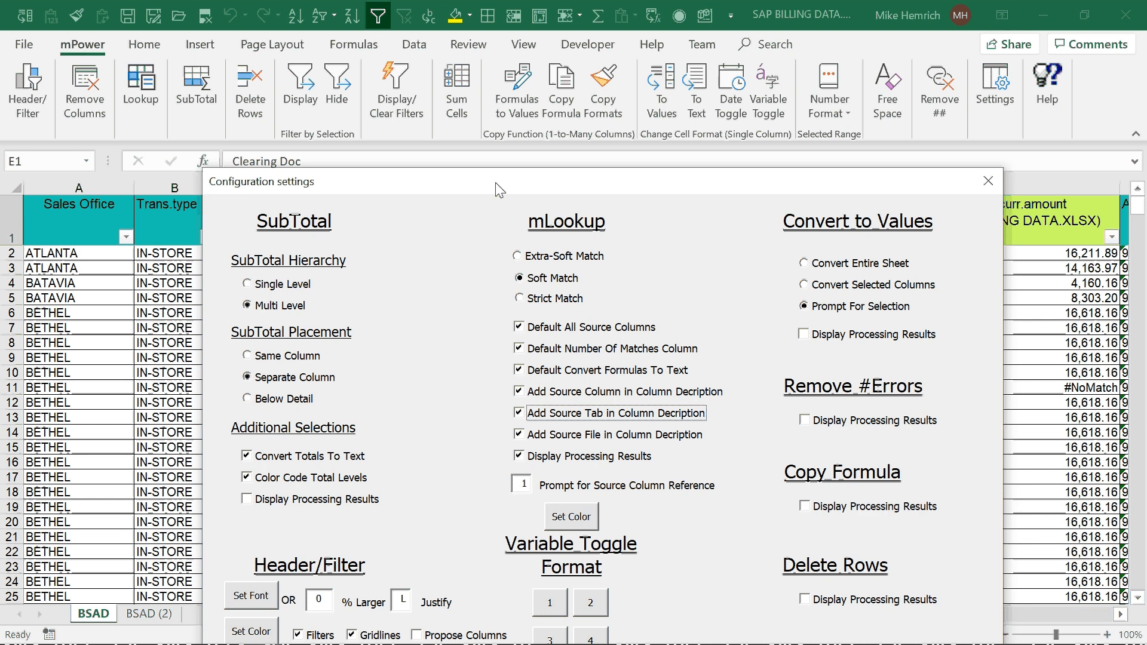
pyautogui.moveTo(495, 183); pyautogui.dragTo(496, 298)
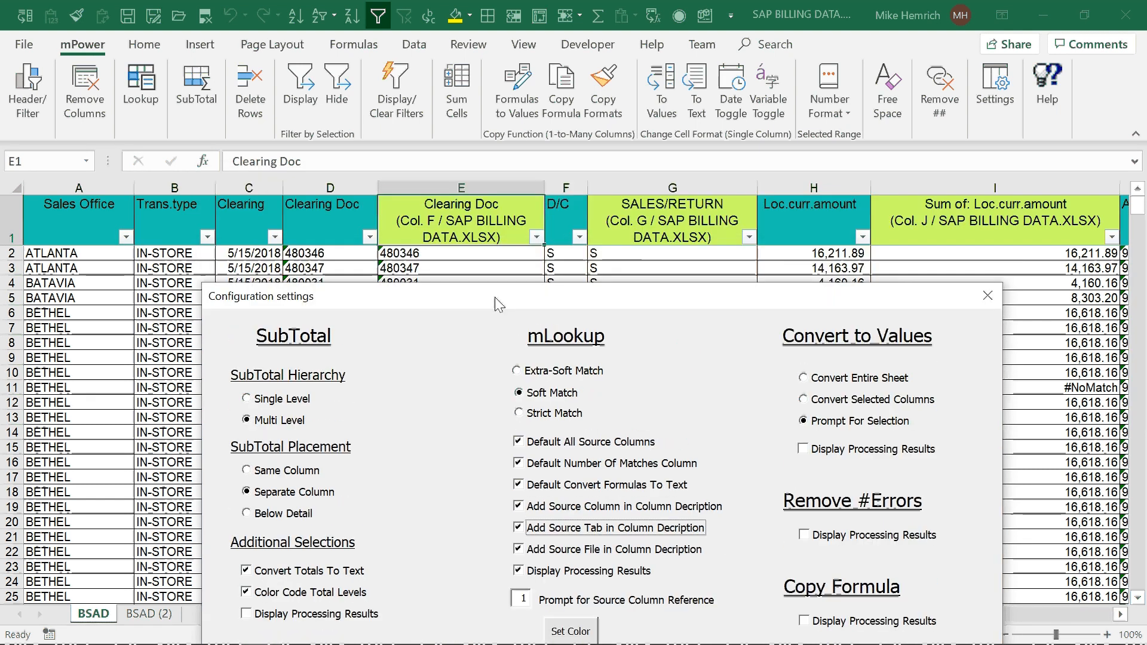
pyautogui.moveTo(496, 292); pyautogui.dragTo(505, 57)
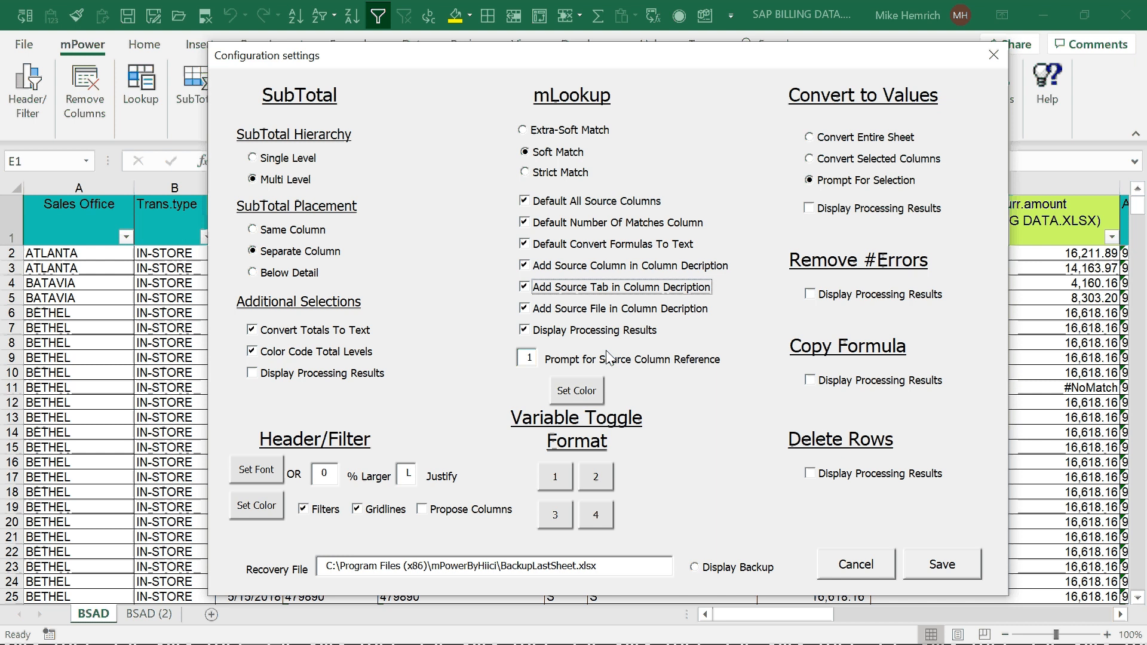
pyautogui.moveTo(595, 366)
pyautogui.click(856, 565)
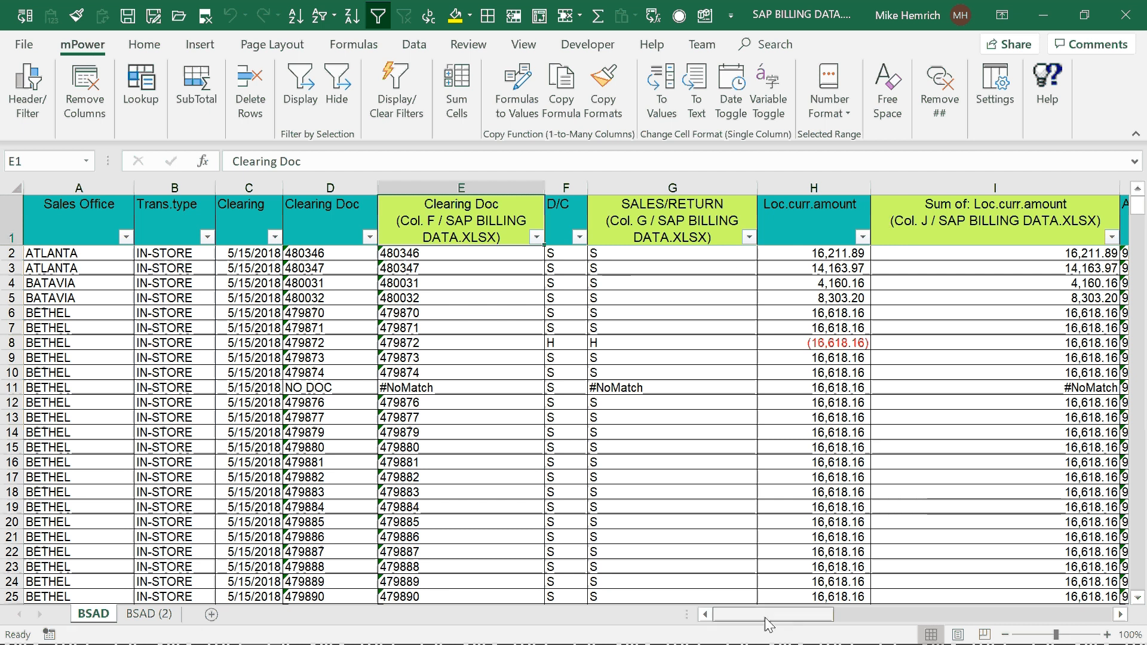
# Step: Filter the exact(H1,I1) comparison in column AD to only the FALSE rows
pyautogui.moveTo(770, 614); pyautogui.dragTo(1105, 632)
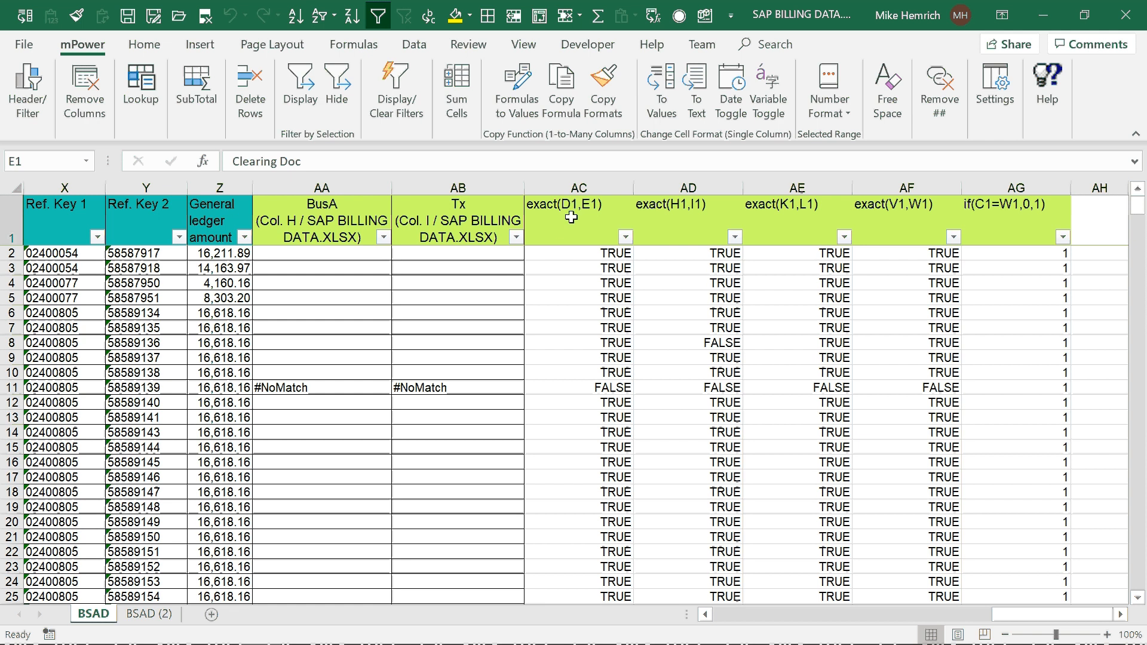
pyautogui.click(564, 270)
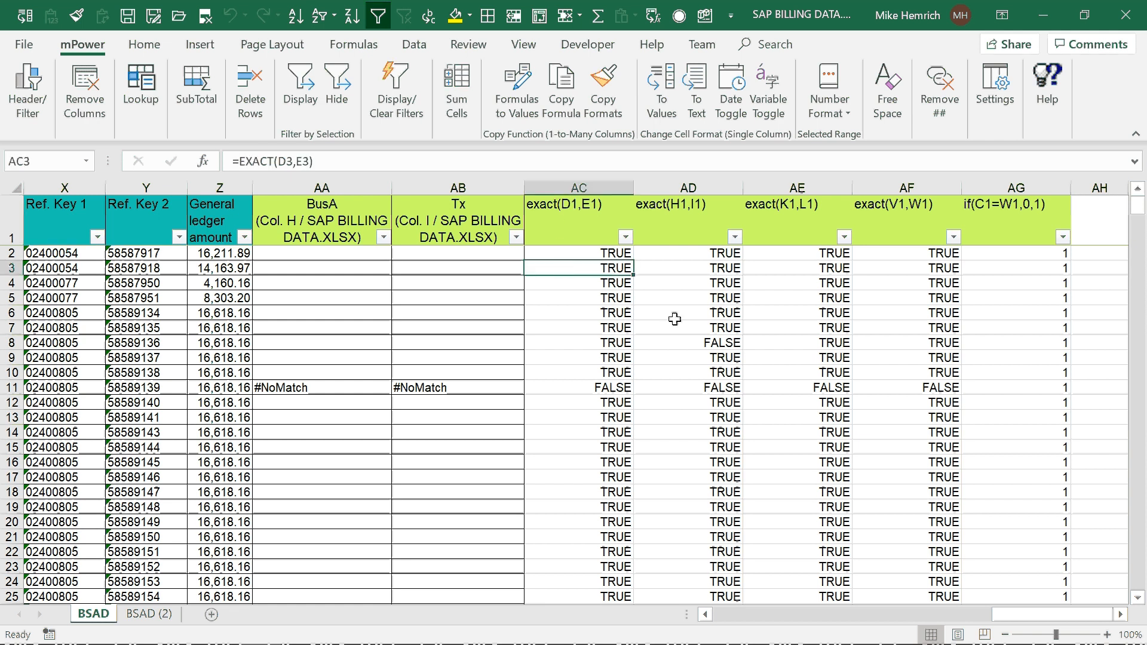
pyautogui.click(726, 348)
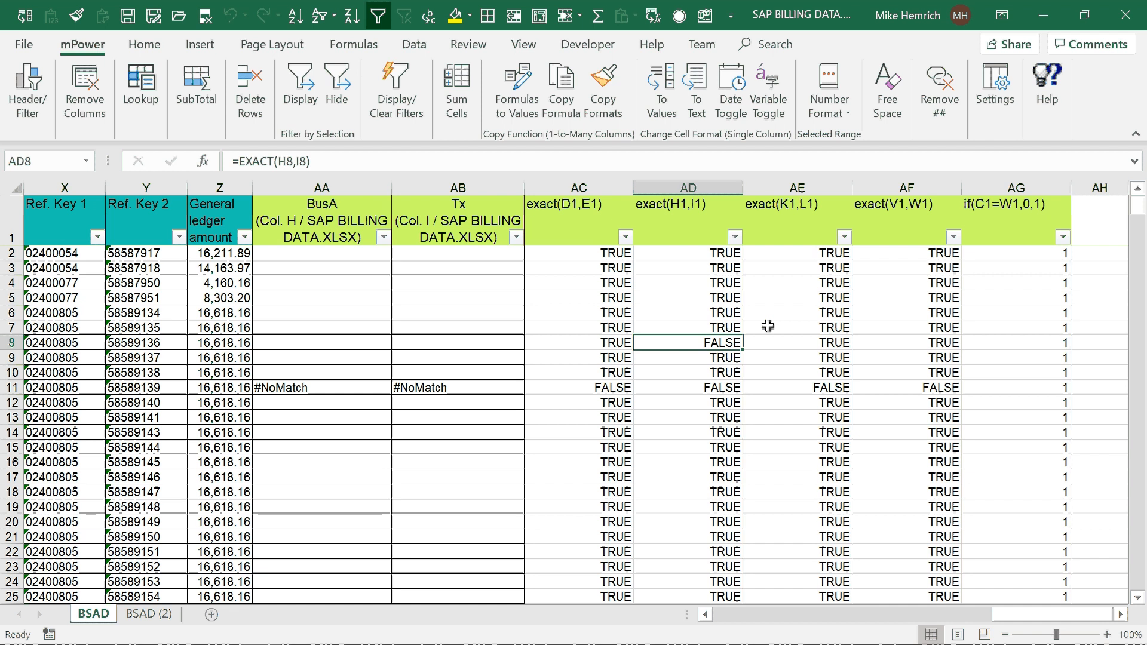
pyautogui.click(337, 84)
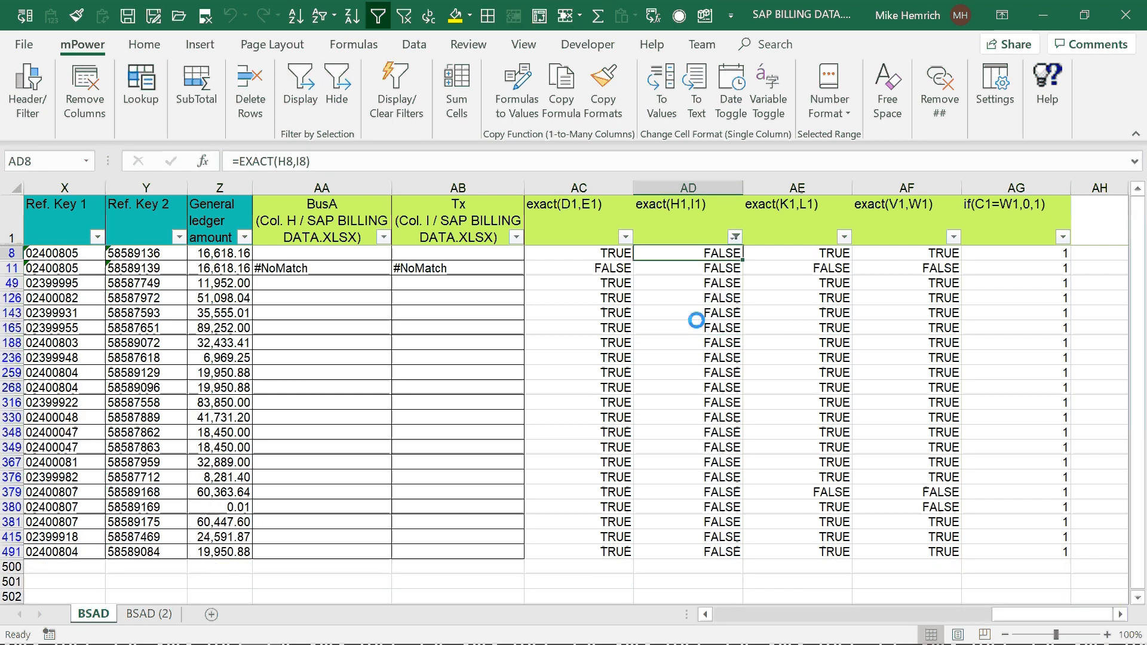
# Step: Compare the original and summed Loc.curr.amount columns in the filtered rows, and examine the #NoMatch entries in row 11
pyautogui.click(717, 293)
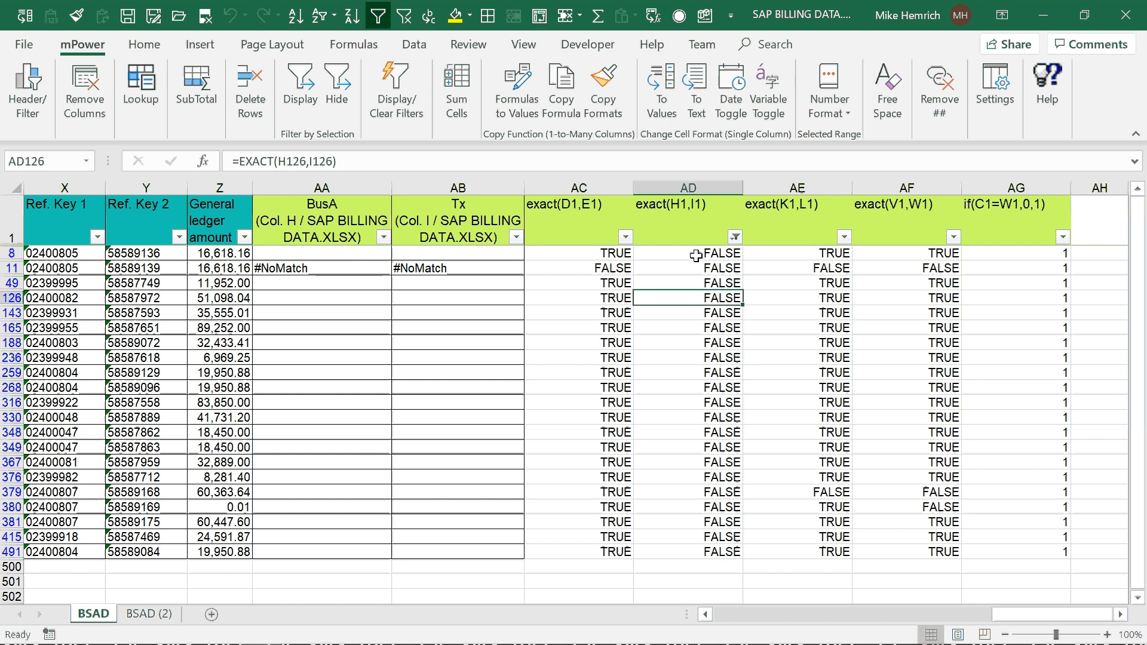
pyautogui.click(725, 617)
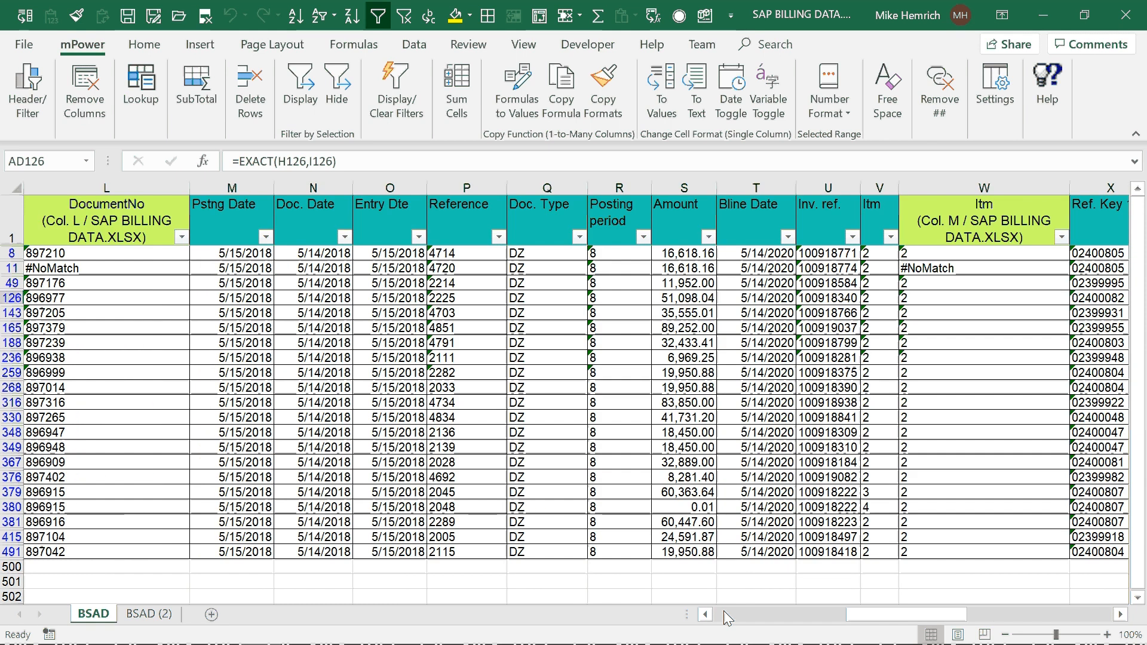
pyautogui.click(725, 617)
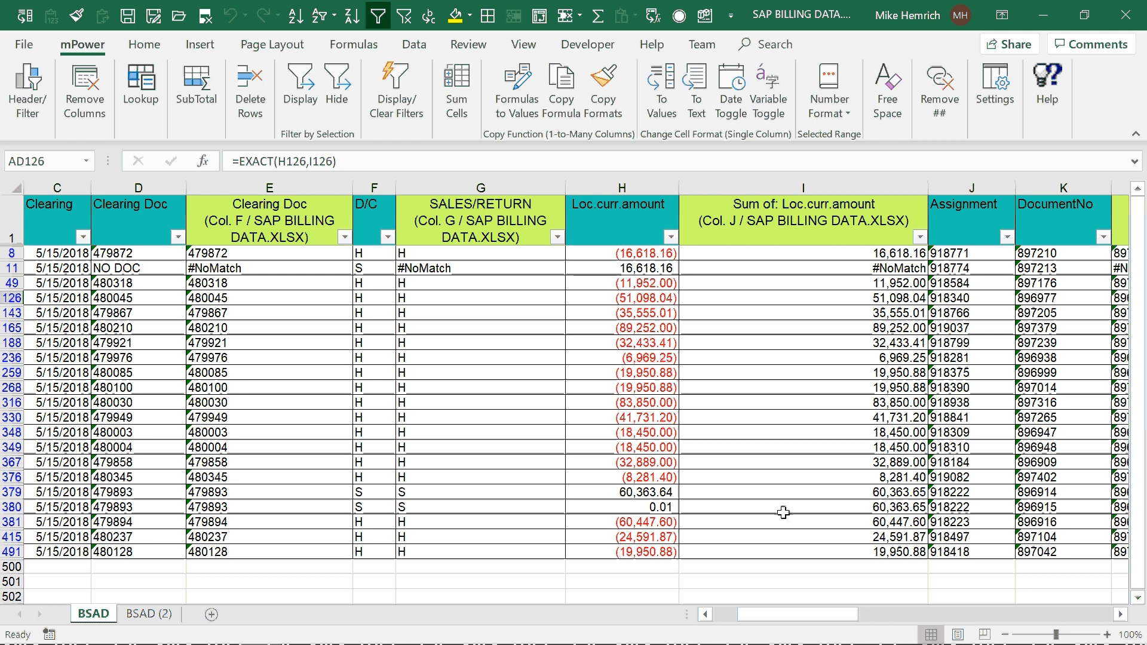
pyautogui.moveTo(836, 615); pyautogui.dragTo(1088, 614)
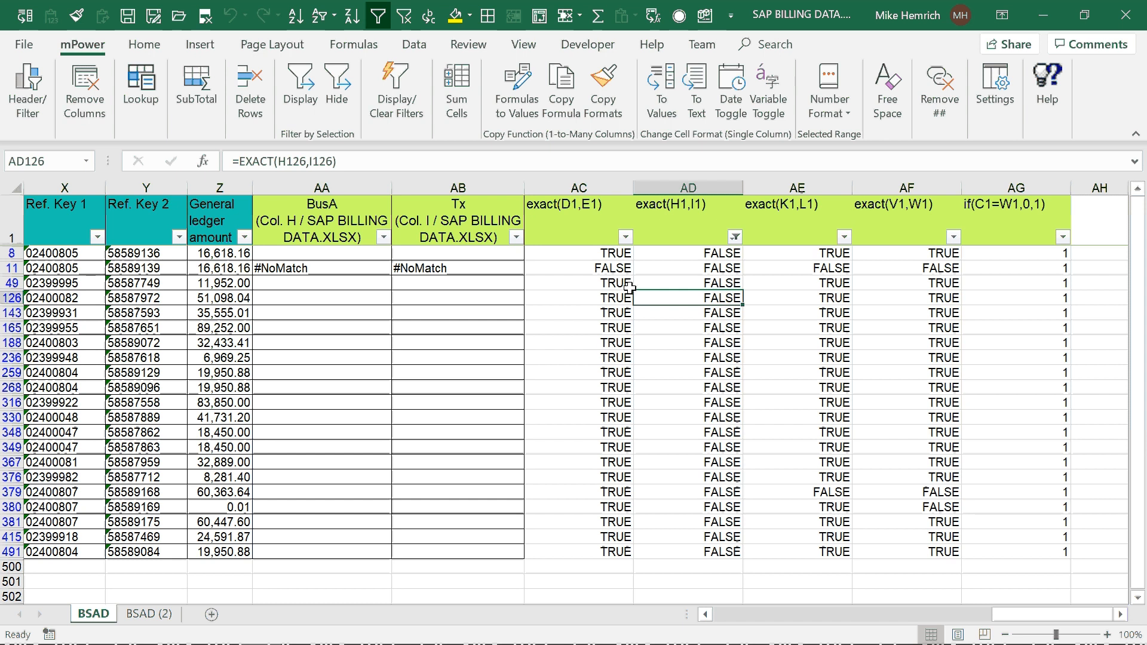
pyautogui.click(305, 268)
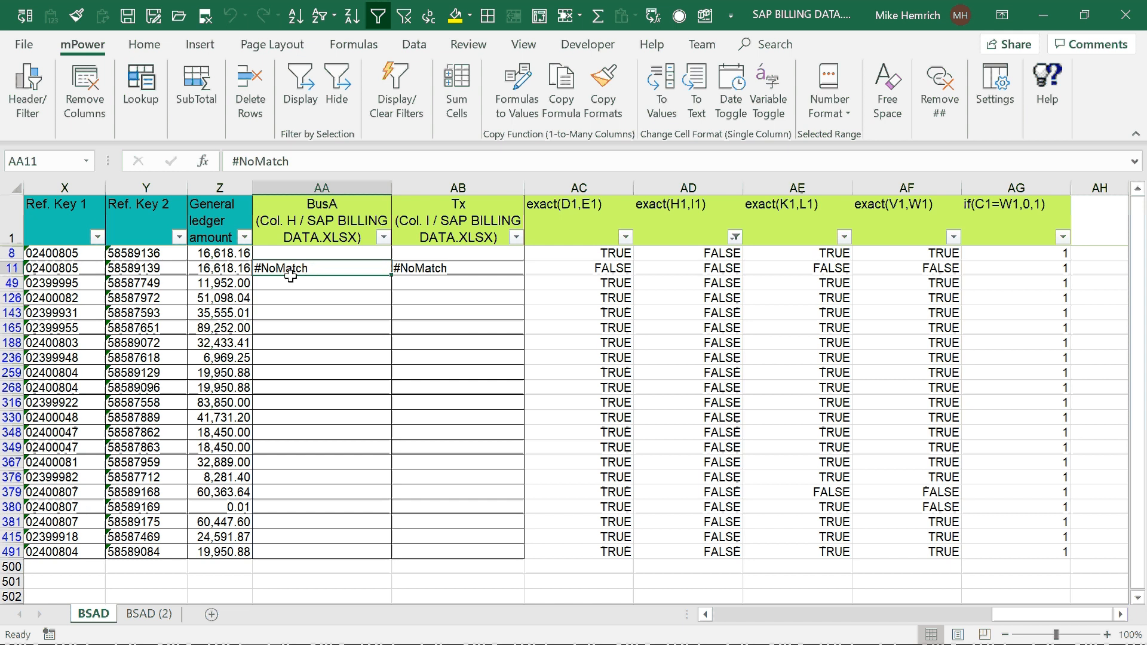
pyautogui.click(732, 618)
pyautogui.click(732, 618)
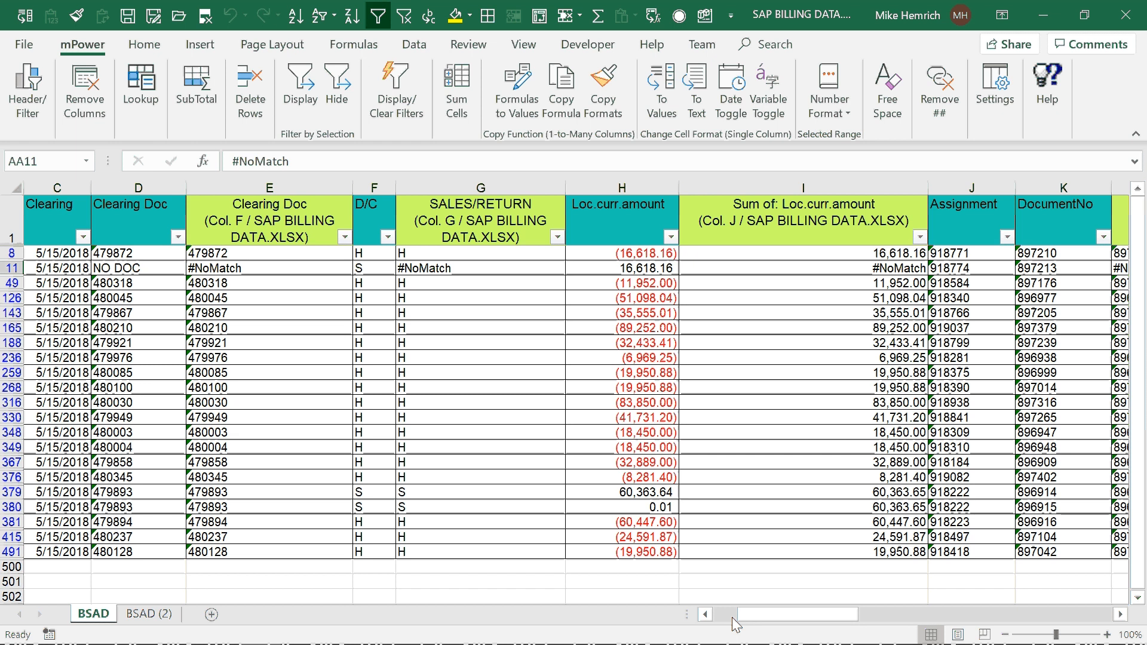
pyautogui.click(733, 618)
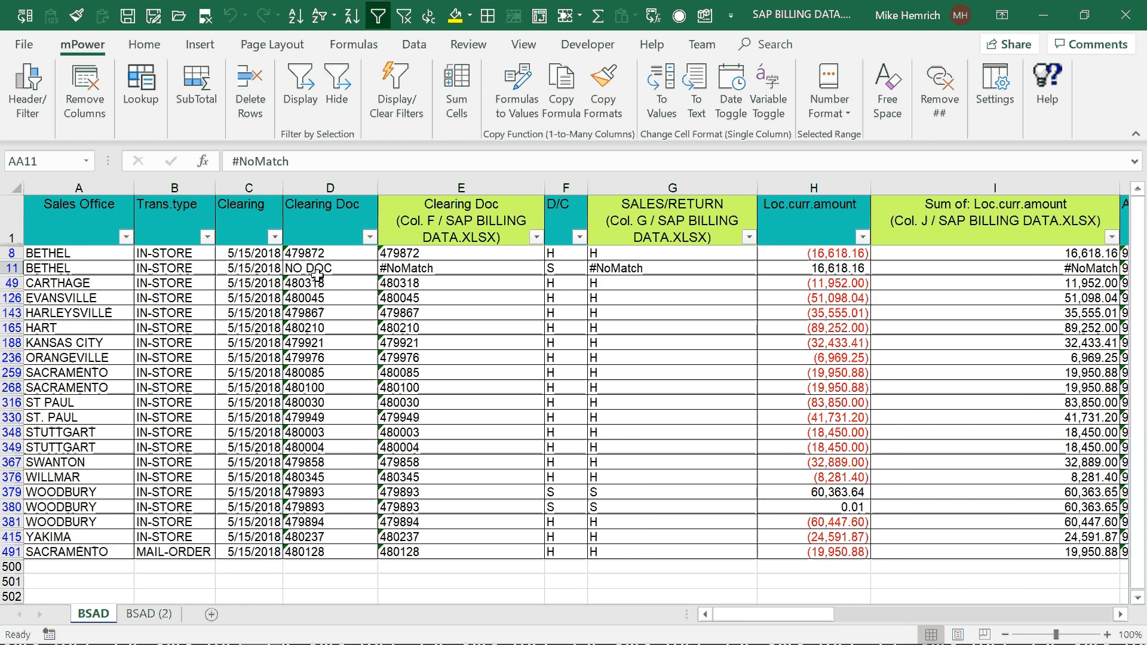